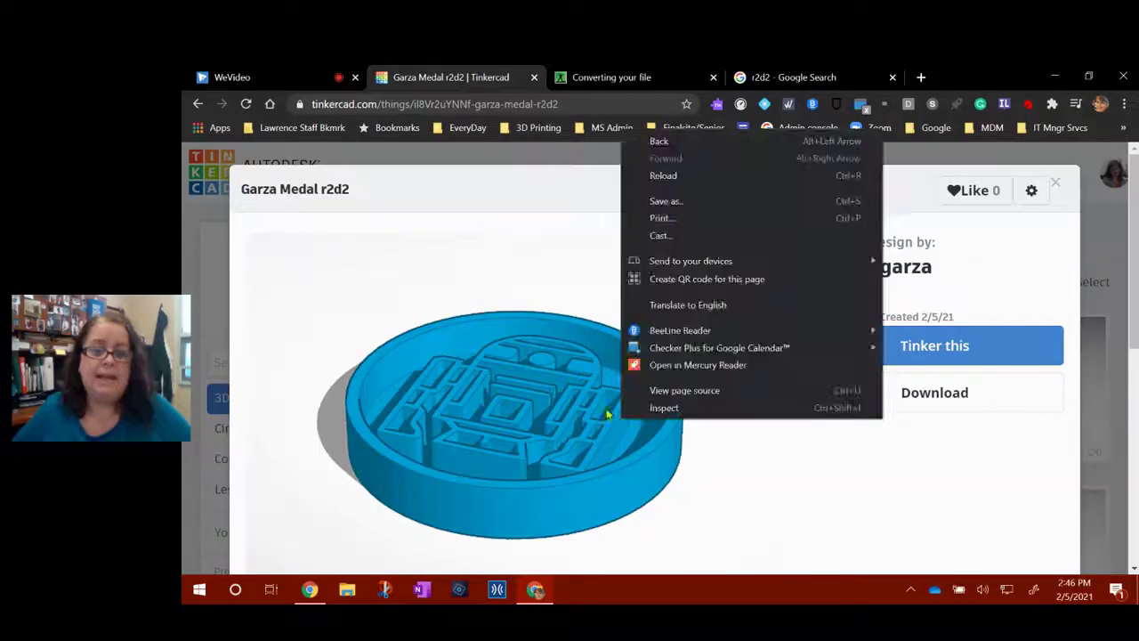
# Close the detail view of the Garza Medal r2d2 design
pyautogui.click(548, 403)
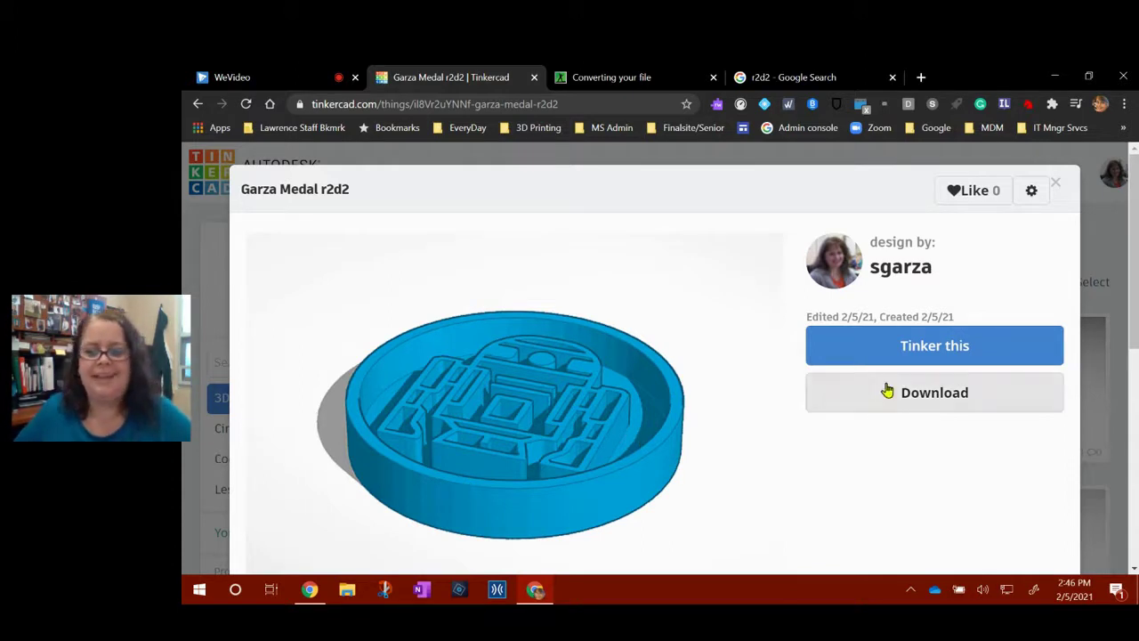
# Leave the design details and start a brand-new blank design
pyautogui.click(1056, 184)
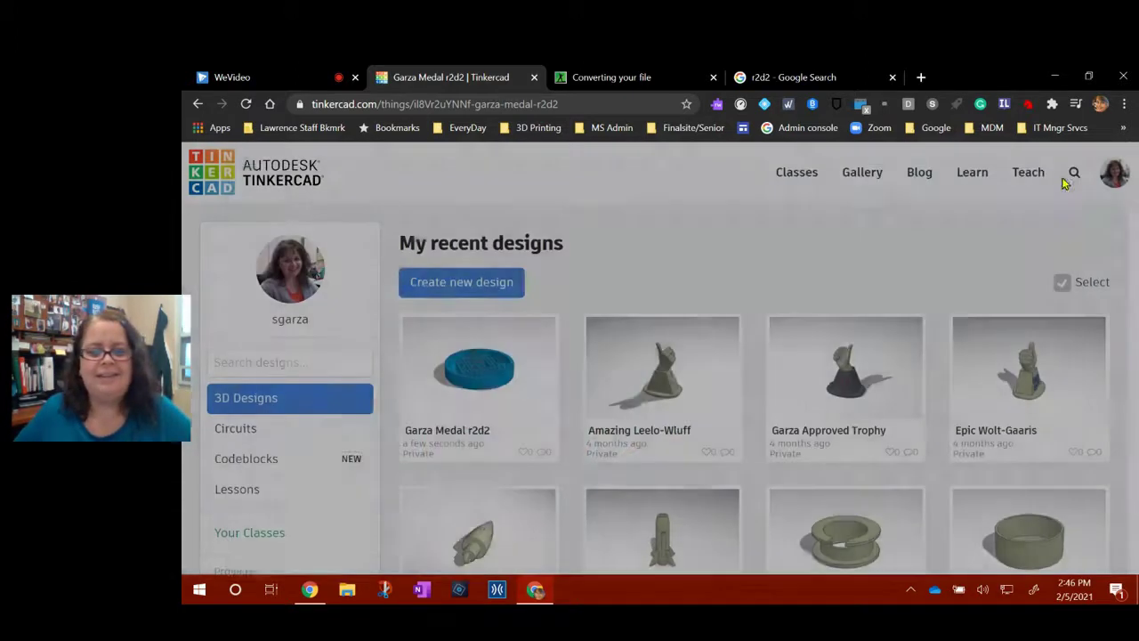
pyautogui.click(474, 282)
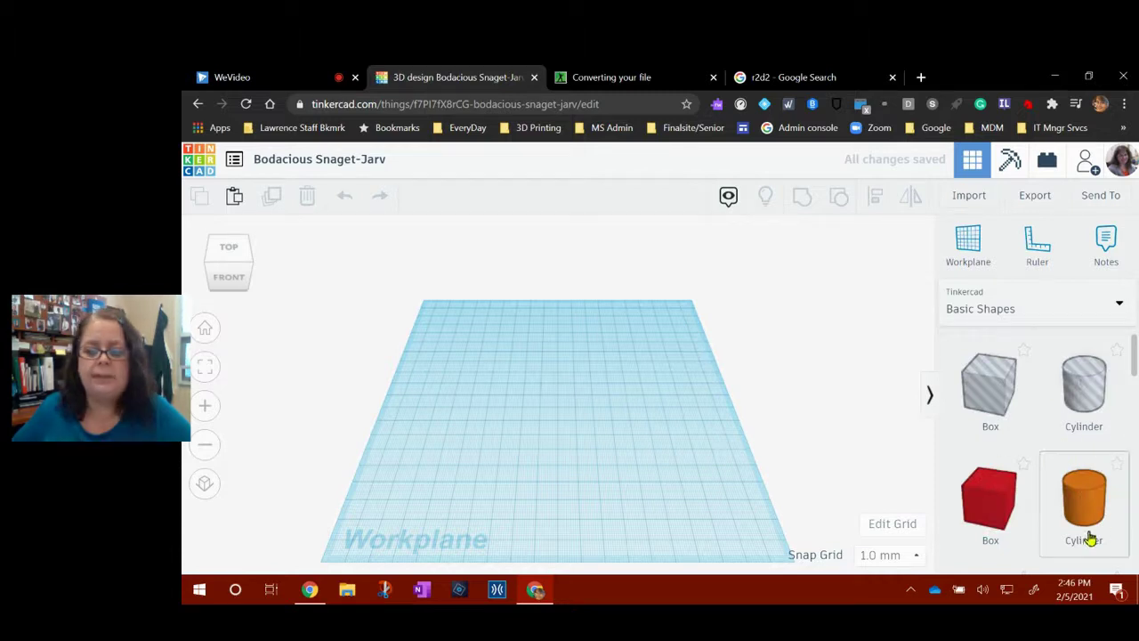
# Place an orange cylinder on the workplane and resize it to 65 by 65 mm
pyautogui.moveTo(1094, 508); pyautogui.dragTo(516, 417)
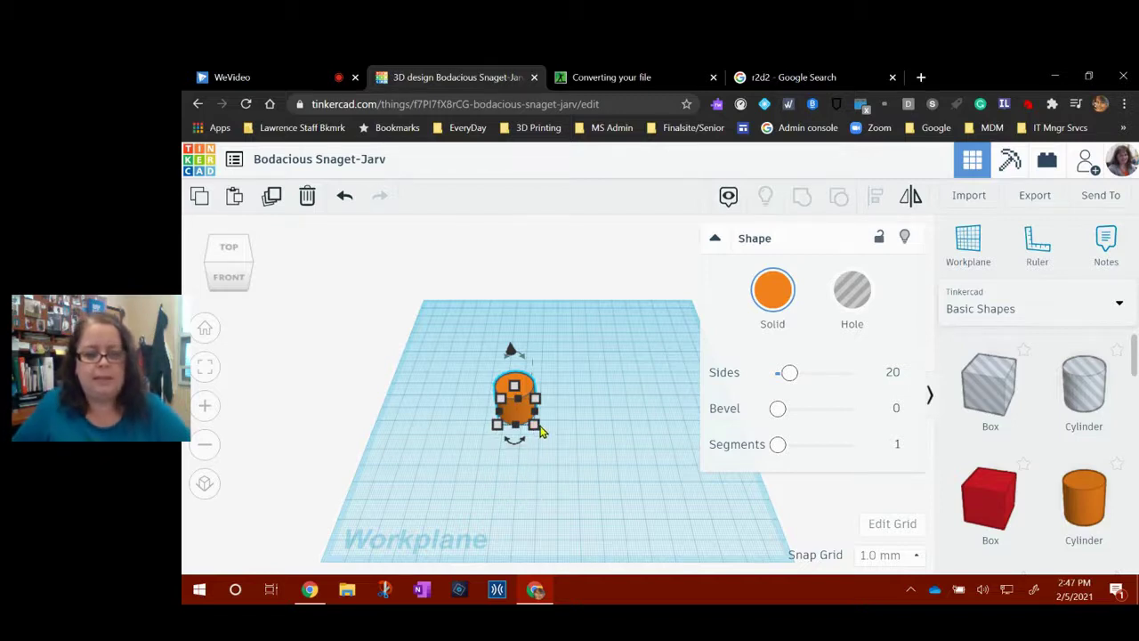
pyautogui.click(510, 486)
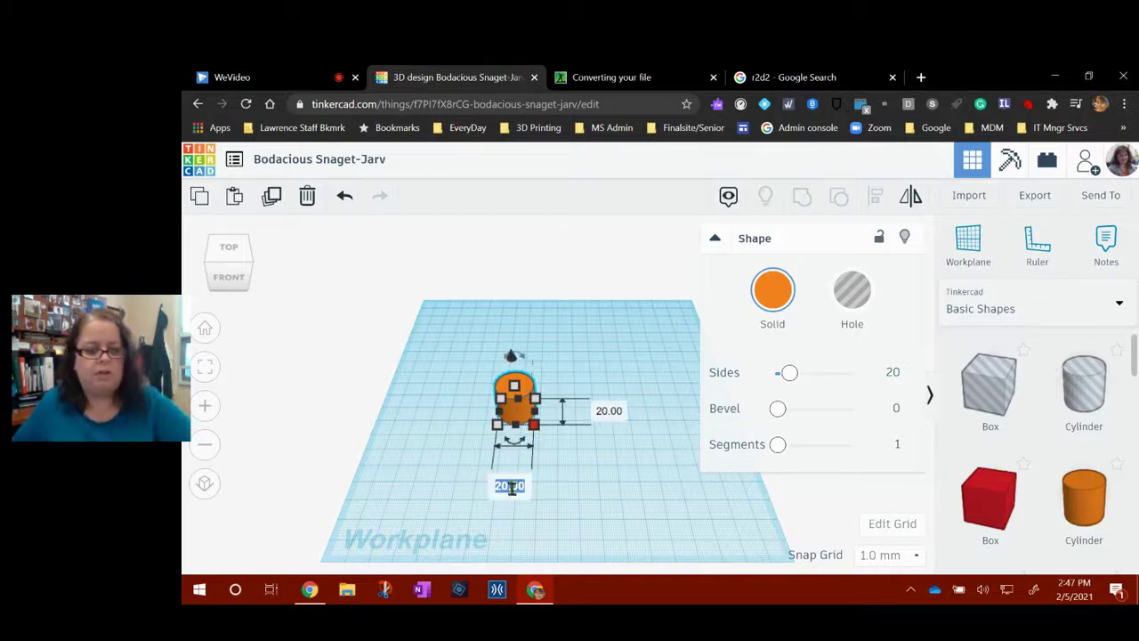
pyautogui.write('5')
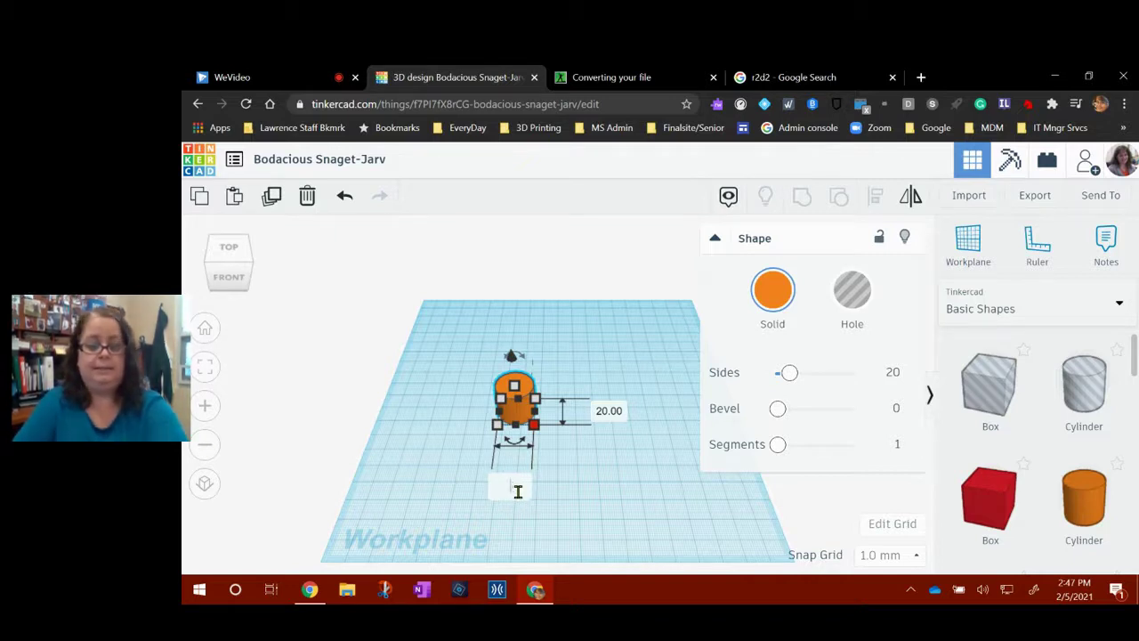
pyautogui.press('Return')
pyautogui.write('65')
pyautogui.press('Return')
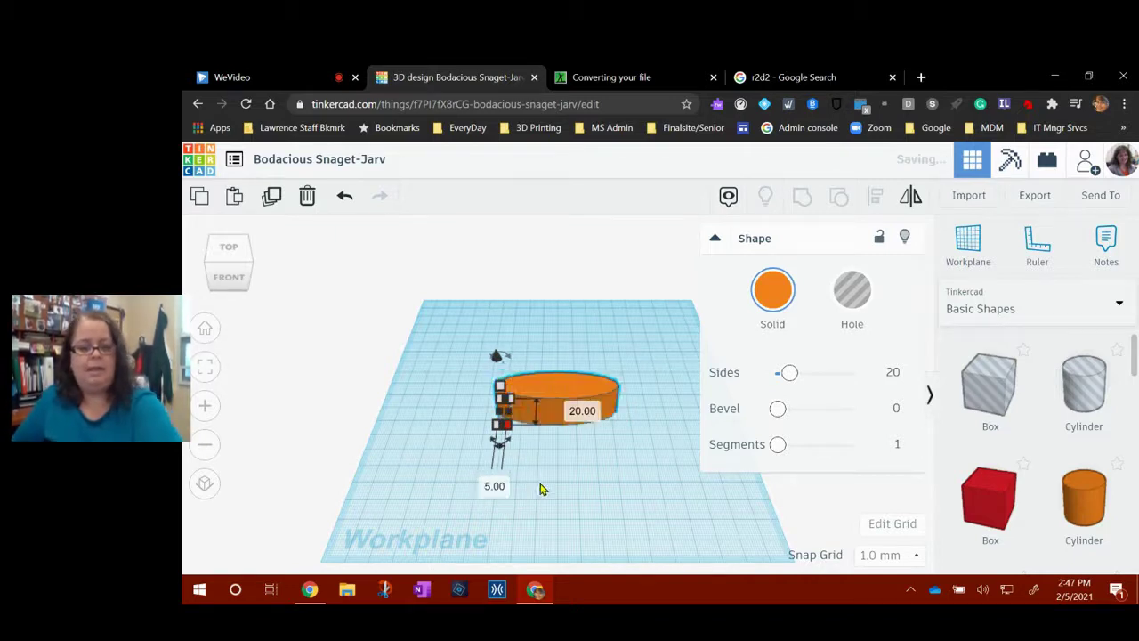
pyautogui.click(686, 410)
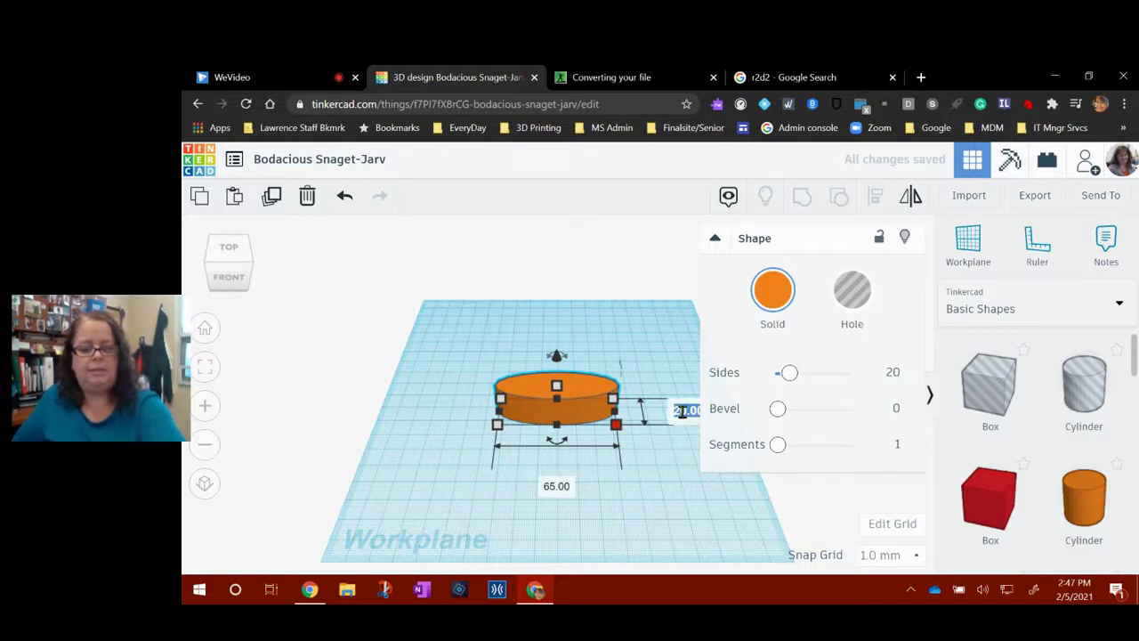
pyautogui.write('5')
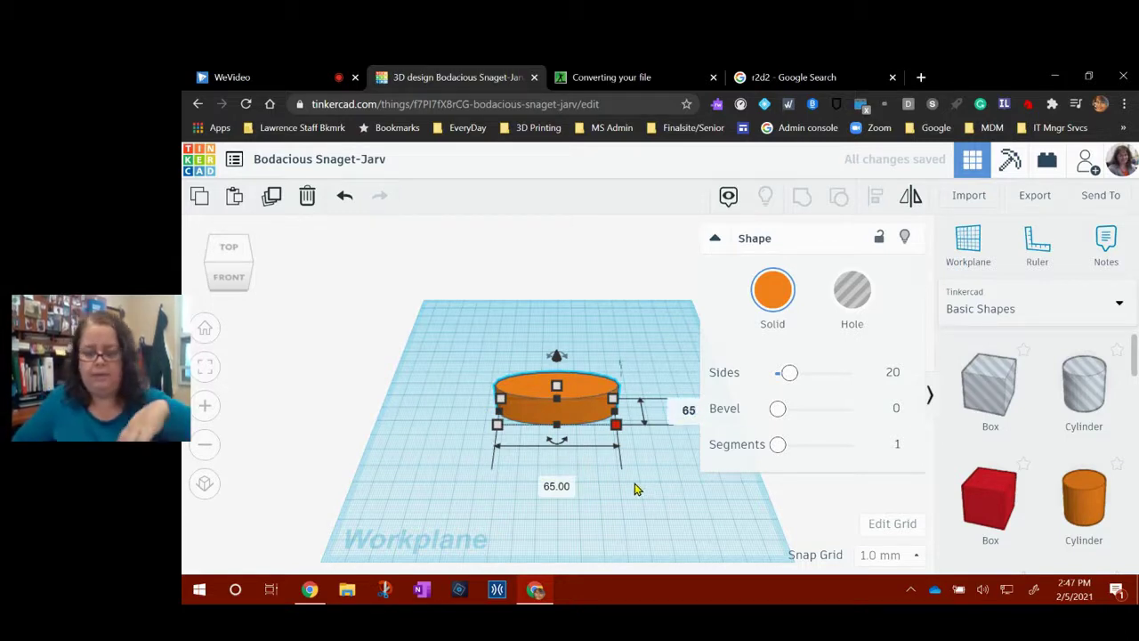
pyautogui.press('Return')
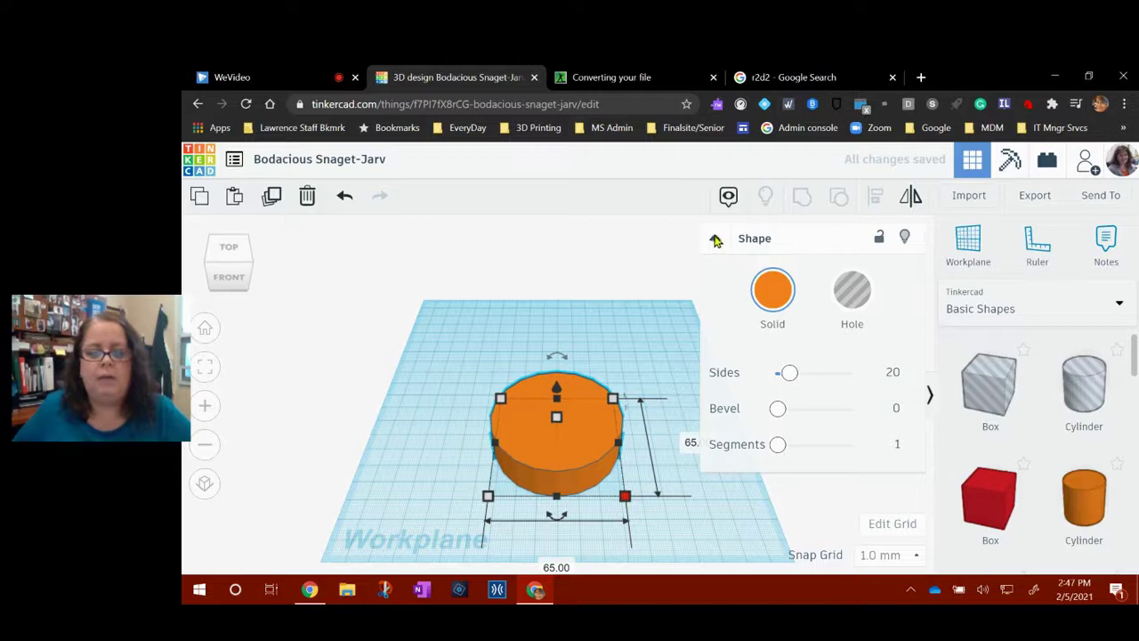
pyautogui.click(716, 240)
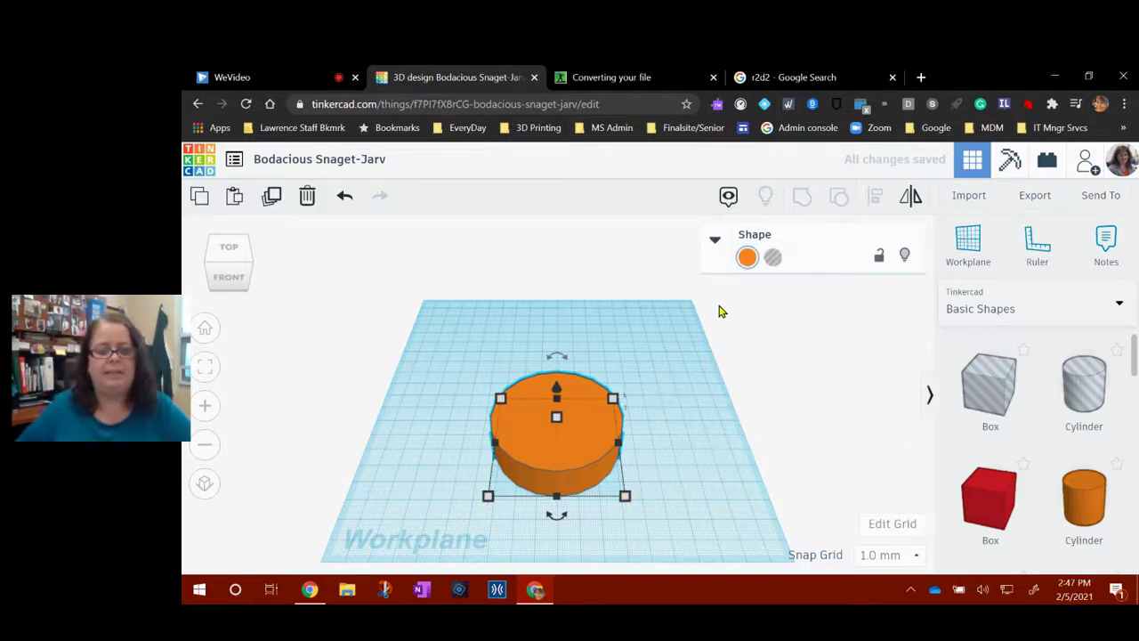
pyautogui.click(695, 489)
pyautogui.moveTo(692, 491); pyautogui.dragTo(697, 450, button='right')
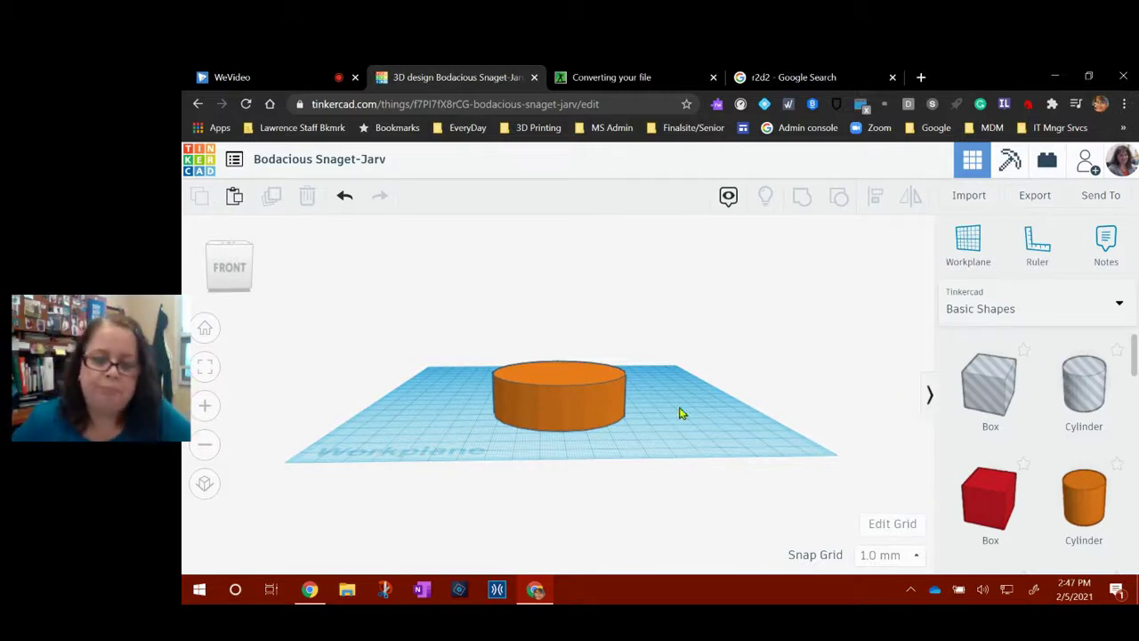
# Lower the cylinder's height to 10 mm
pyautogui.click(537, 383)
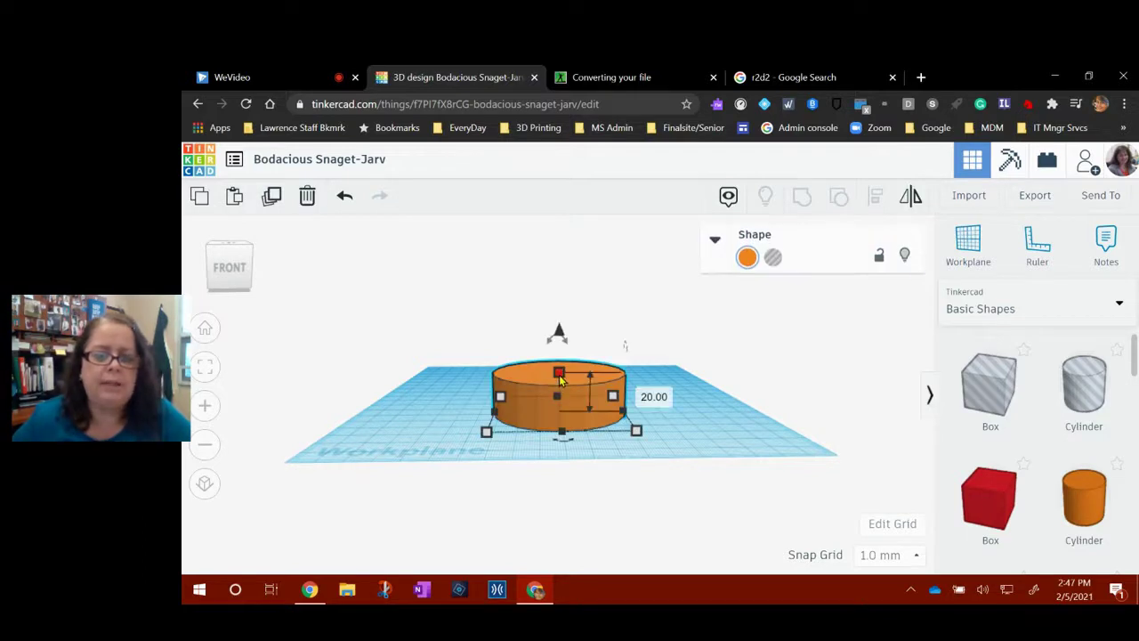
pyautogui.moveTo(559, 378); pyautogui.dragTo(564, 399)
pyautogui.click(635, 400)
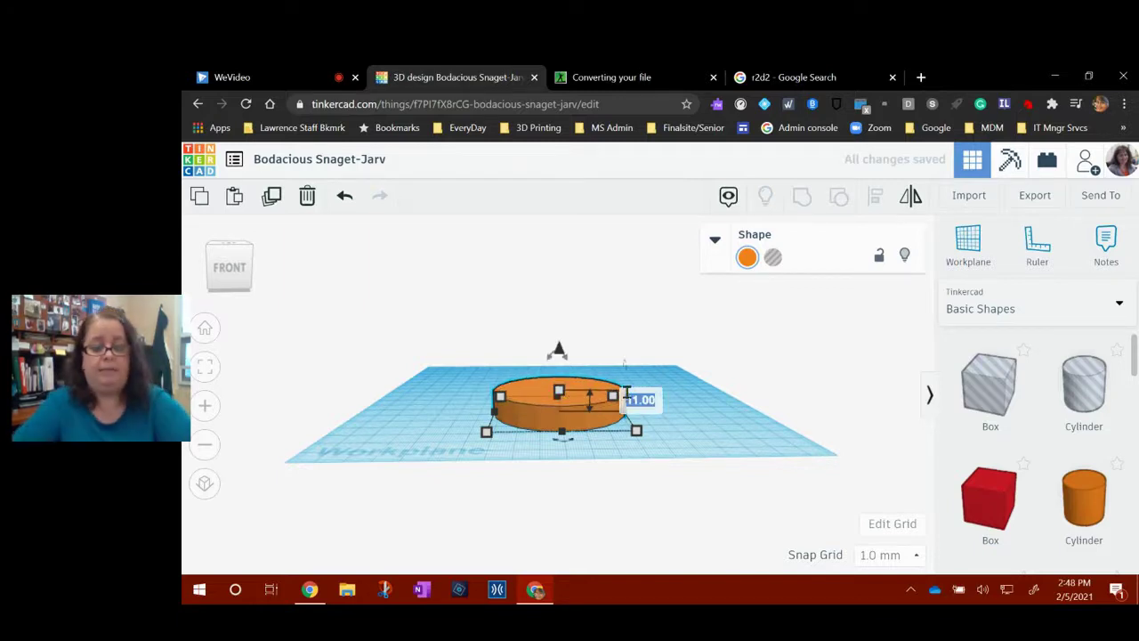
pyautogui.write('10')
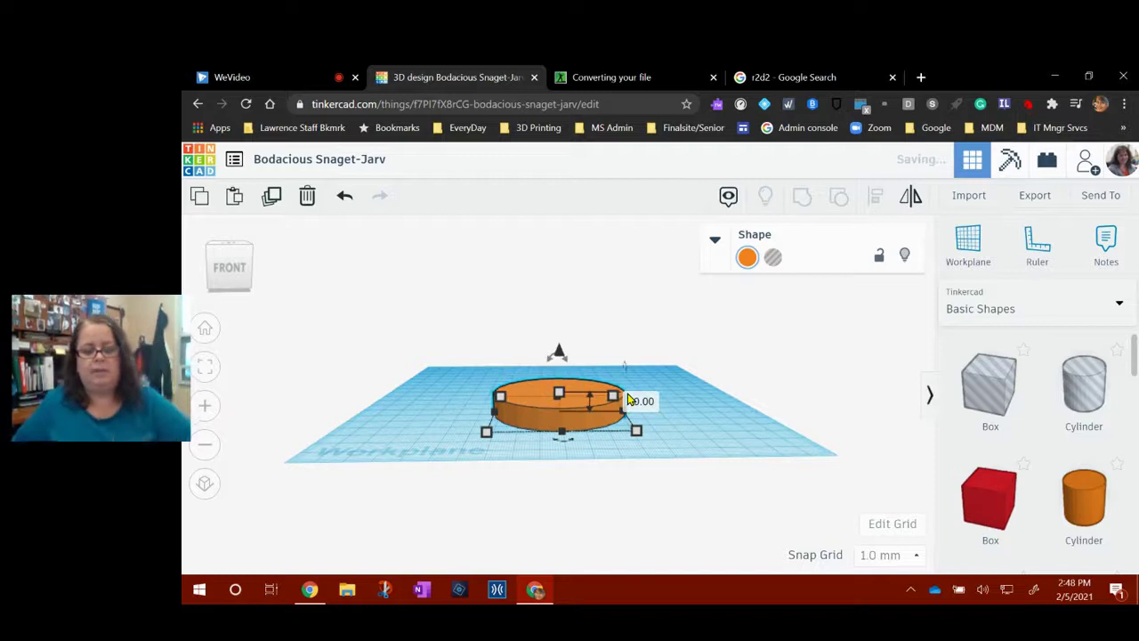
pyautogui.press('Return')
pyautogui.click(712, 404)
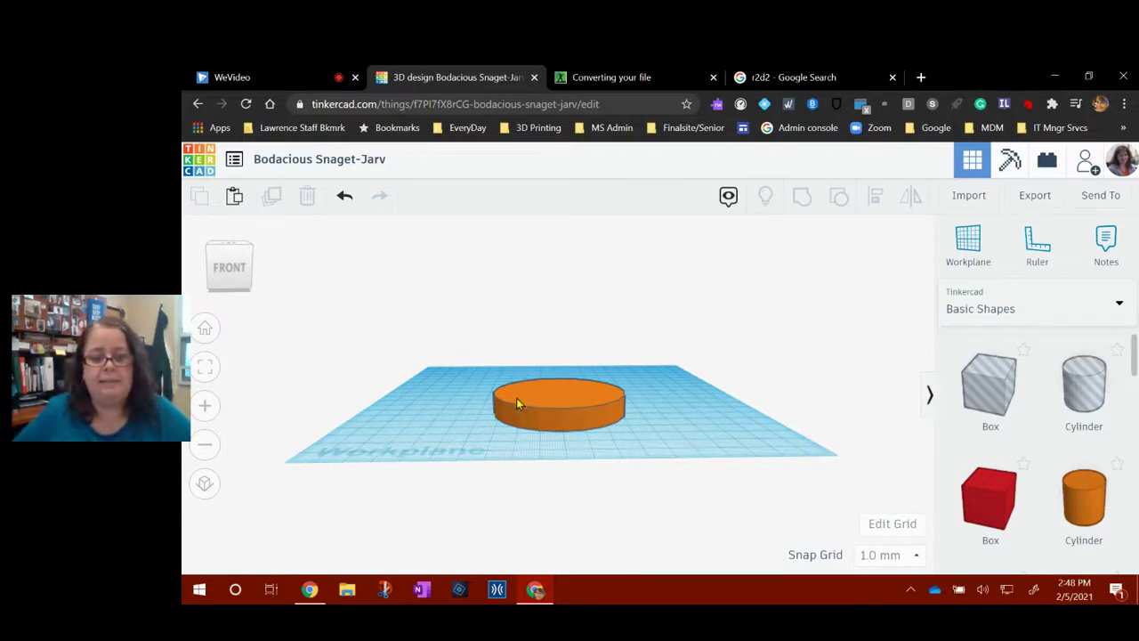
pyautogui.click(571, 405)
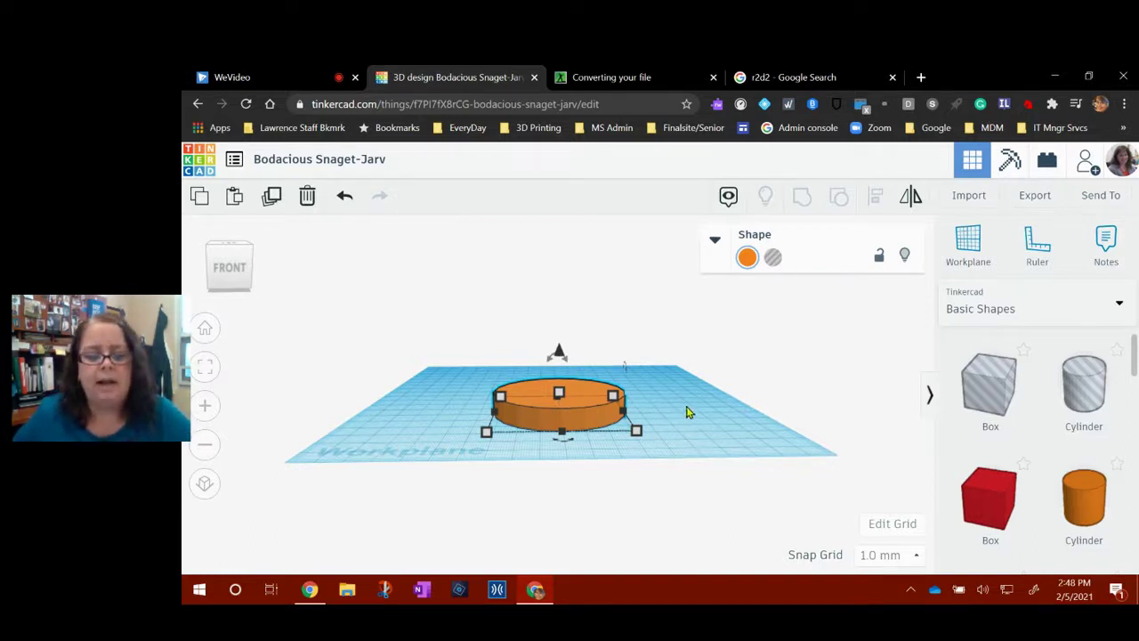
# Duplicate the cylinder and resize the copy to 60 by 60 mm
pyautogui.moveTo(691, 397); pyautogui.dragTo(594, 476, button='right')
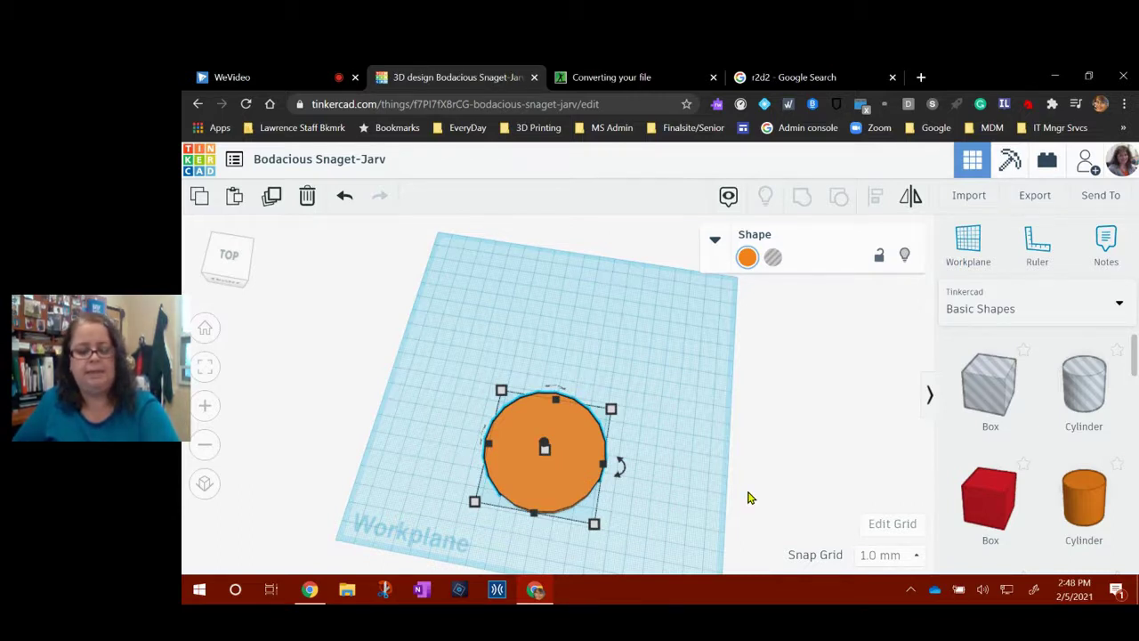
pyautogui.hotkey('ctrl', 'v')
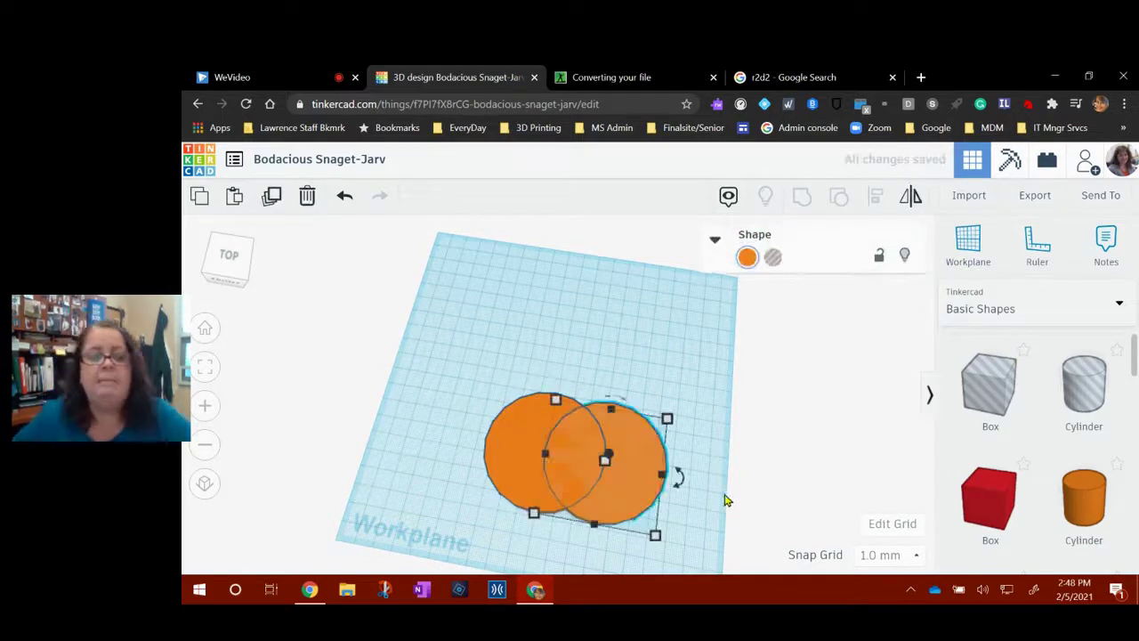
pyautogui.moveTo(717, 520); pyautogui.dragTo(746, 455, button='right')
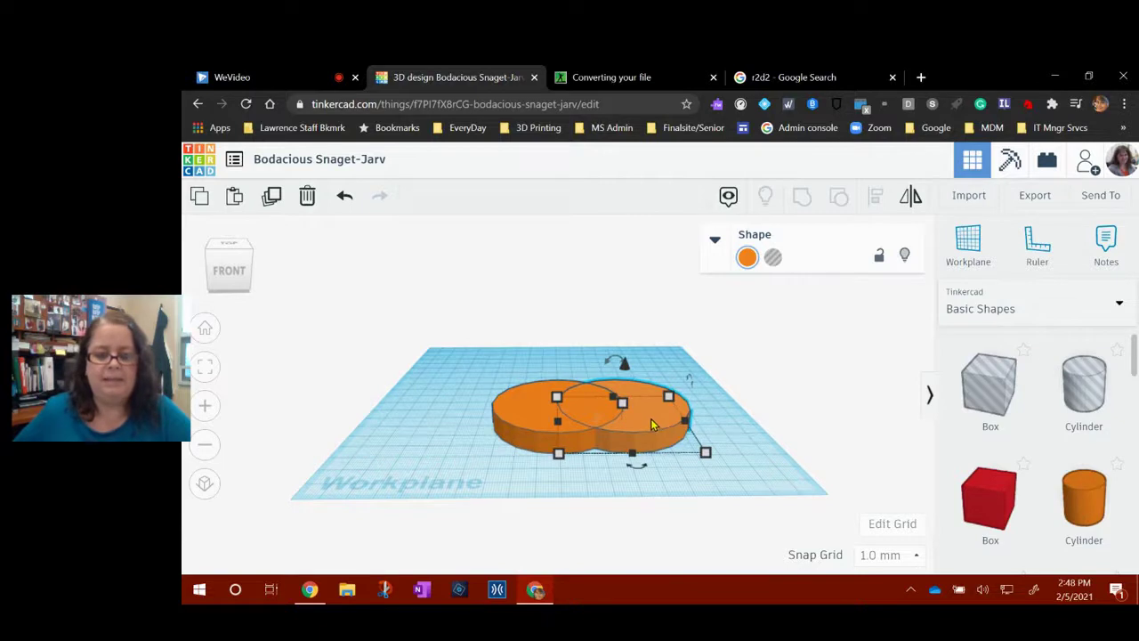
pyautogui.moveTo(704, 453)
pyautogui.click(764, 420)
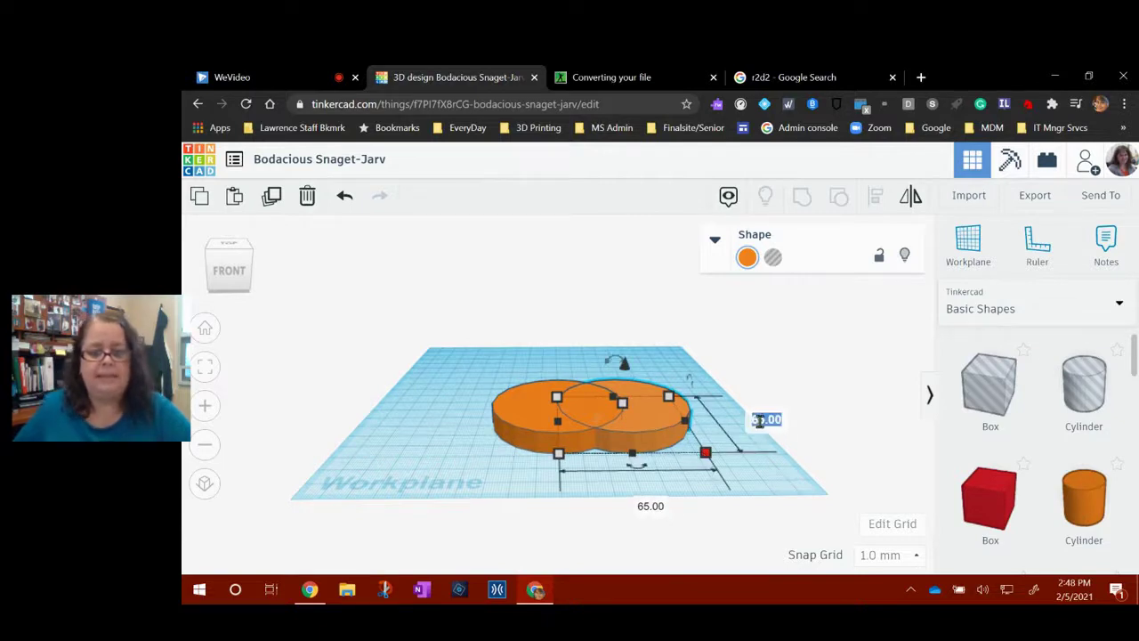
pyautogui.write('60')
pyautogui.press('Return')
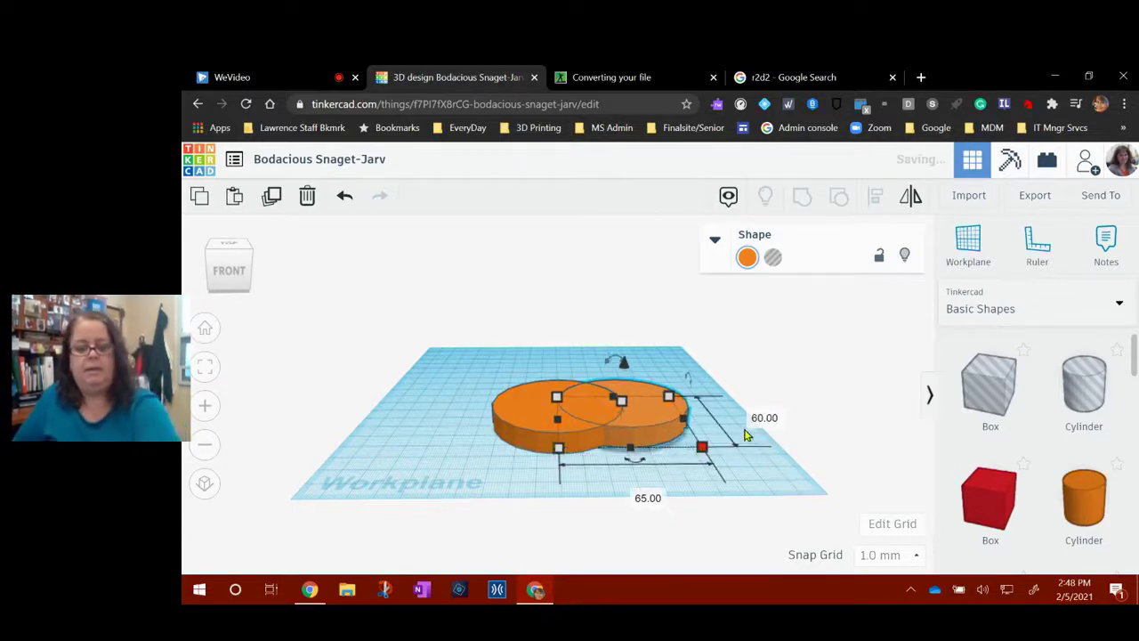
pyautogui.click(648, 499)
pyautogui.write('60')
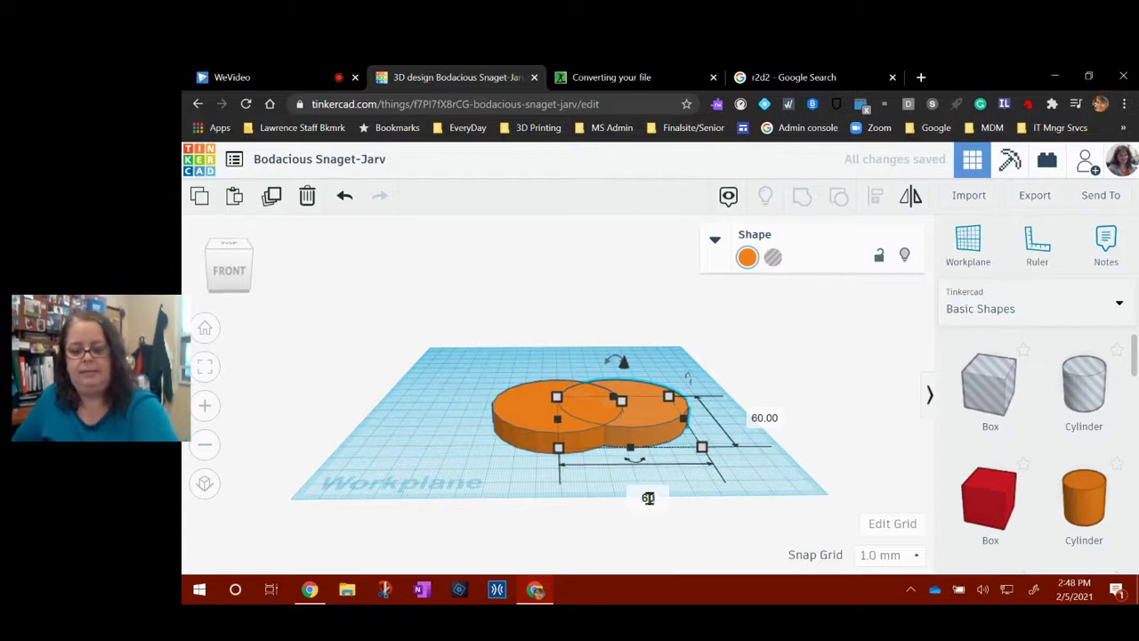
pyautogui.press('Return')
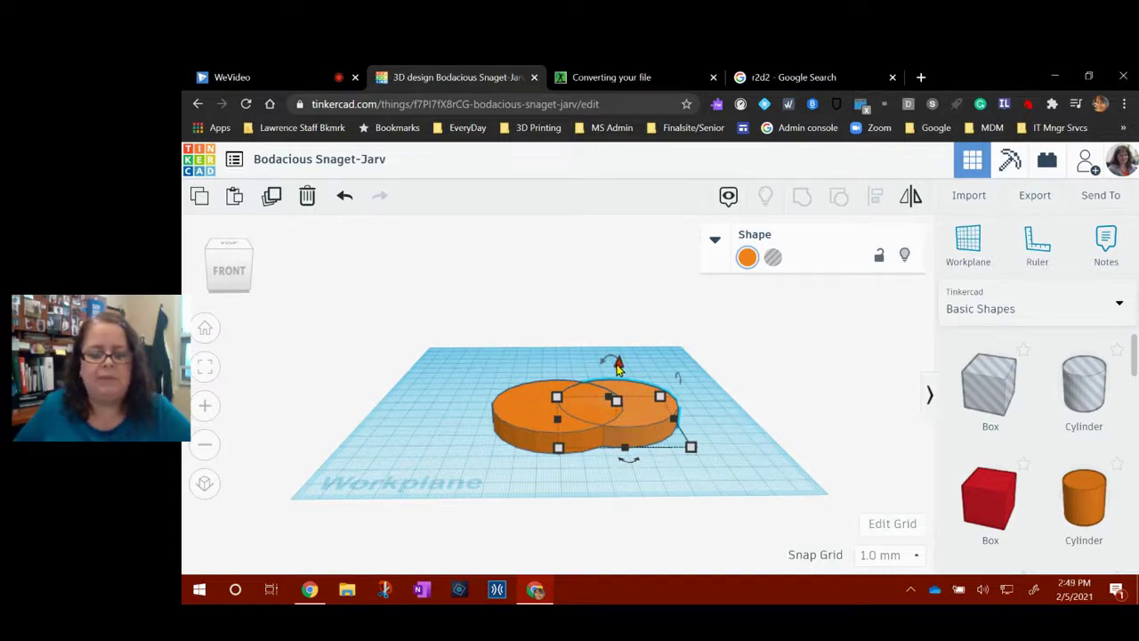
# Lift the 60 mm copy 3 mm above the workplane
pyautogui.moveTo(630, 379); pyautogui.dragTo(725, 420, button='right')
pyautogui.click(663, 392)
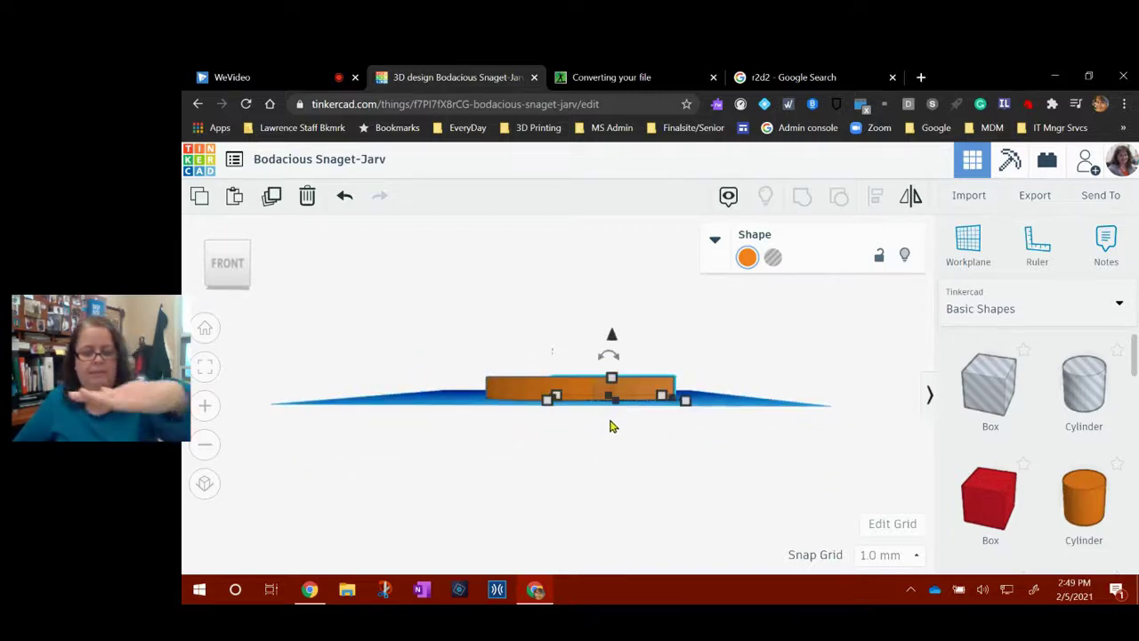
pyautogui.scroll(3, 654, 408)
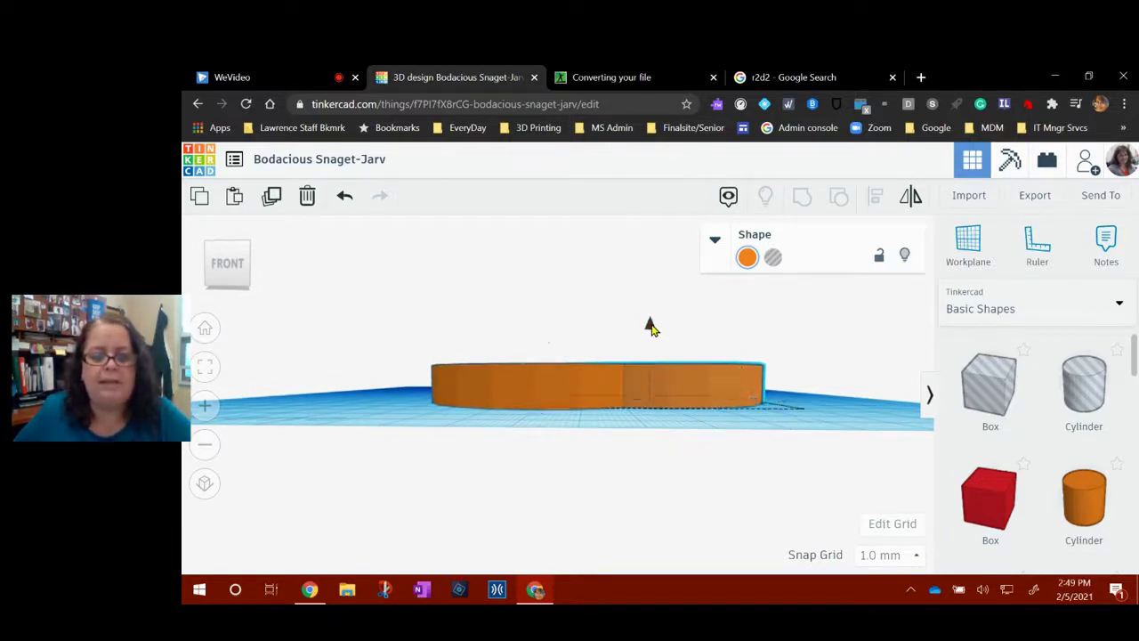
pyautogui.moveTo(650, 325); pyautogui.dragTo(649, 315)
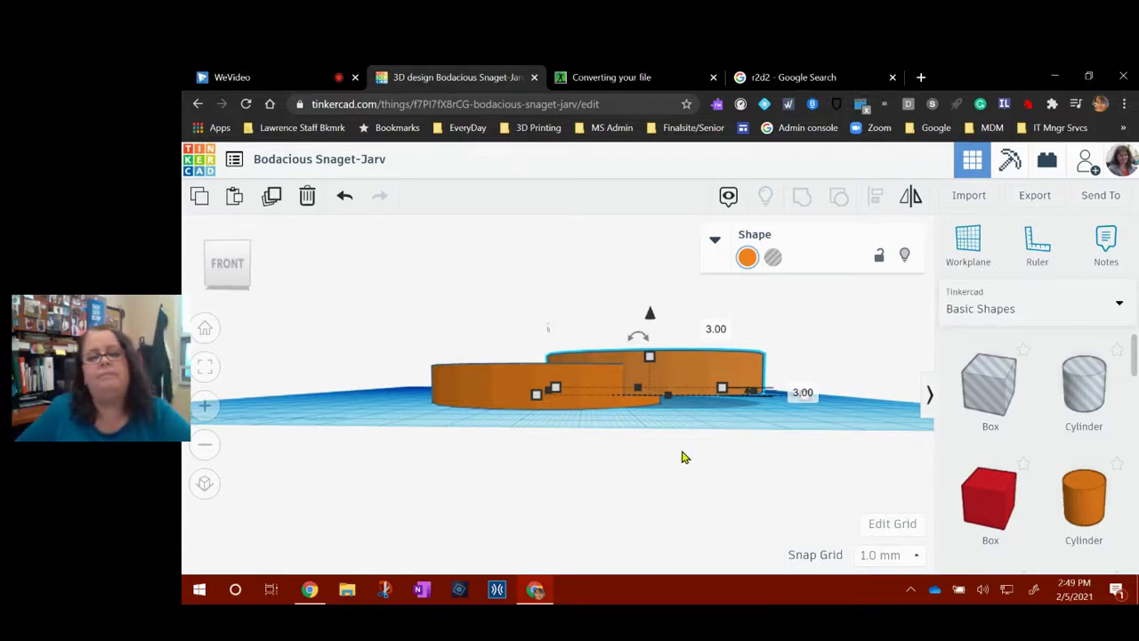
pyautogui.click(637, 445)
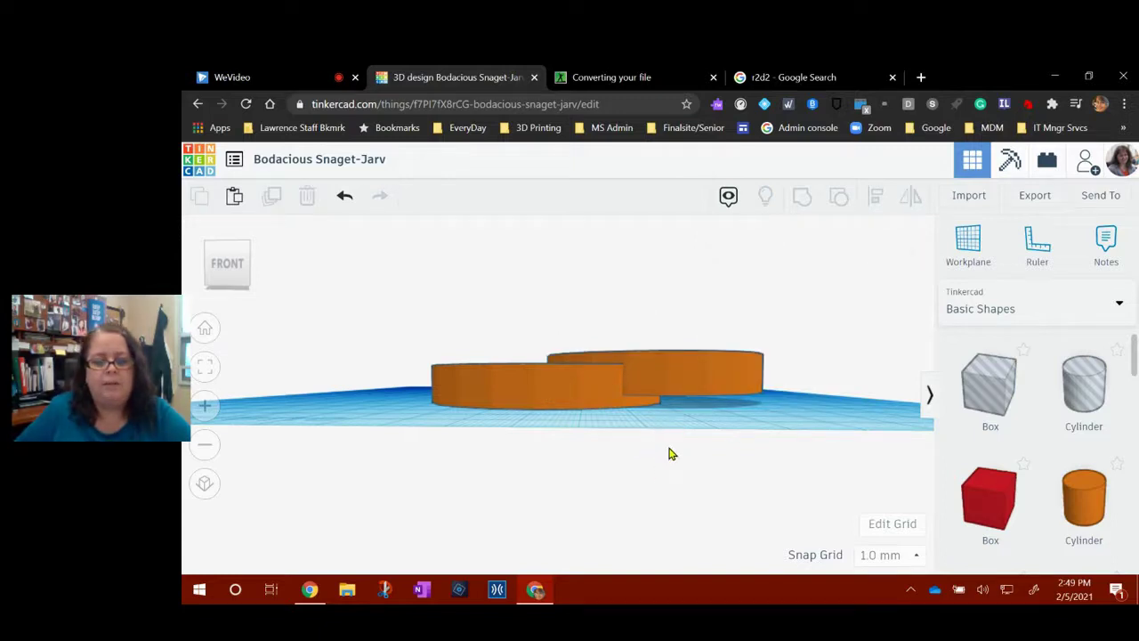
# Slide the lifted 60 mm cylinder over the original disc so they overlap
pyautogui.moveTo(686, 427); pyautogui.dragTo(713, 491, button='right')
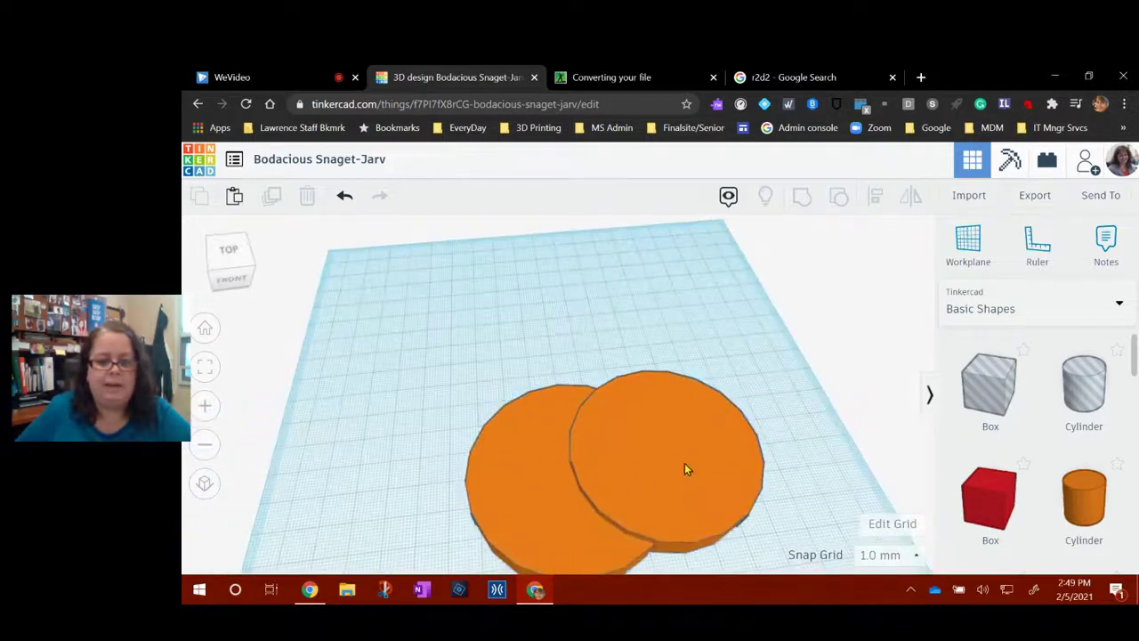
pyautogui.moveTo(686, 470); pyautogui.dragTo(598, 479)
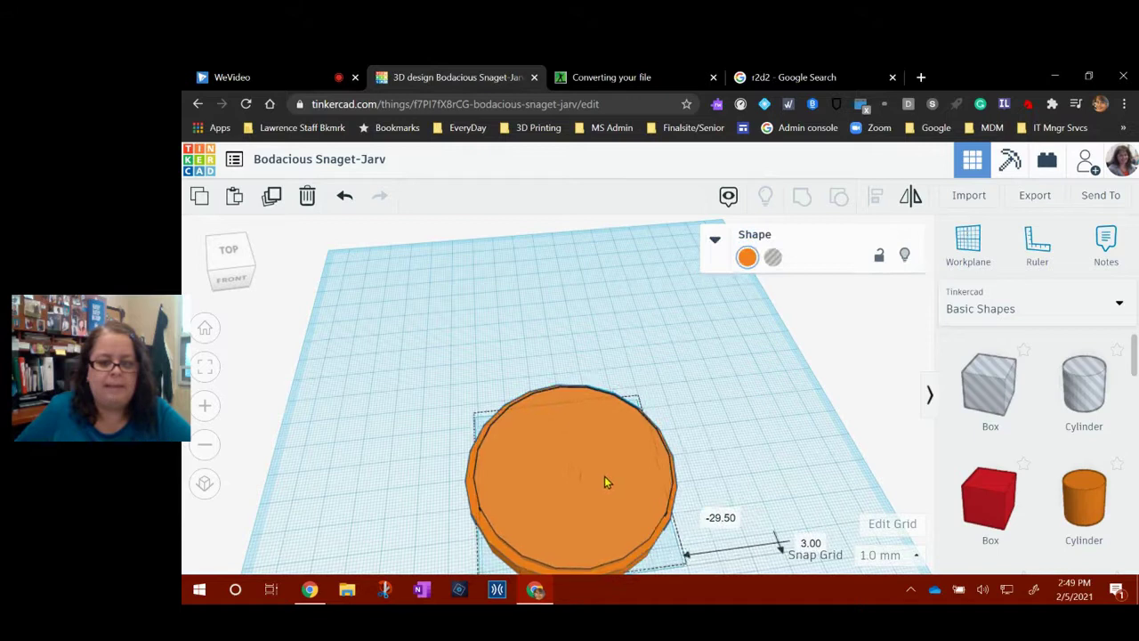
pyautogui.moveTo(604, 482); pyautogui.dragTo(602, 481)
# Turn the overlapping 60 mm cylinder into a hole
pyautogui.moveTo(753, 488); pyautogui.dragTo(682, 514, button='right')
pyautogui.moveTo(587, 499); pyautogui.dragTo(610, 405, button='right')
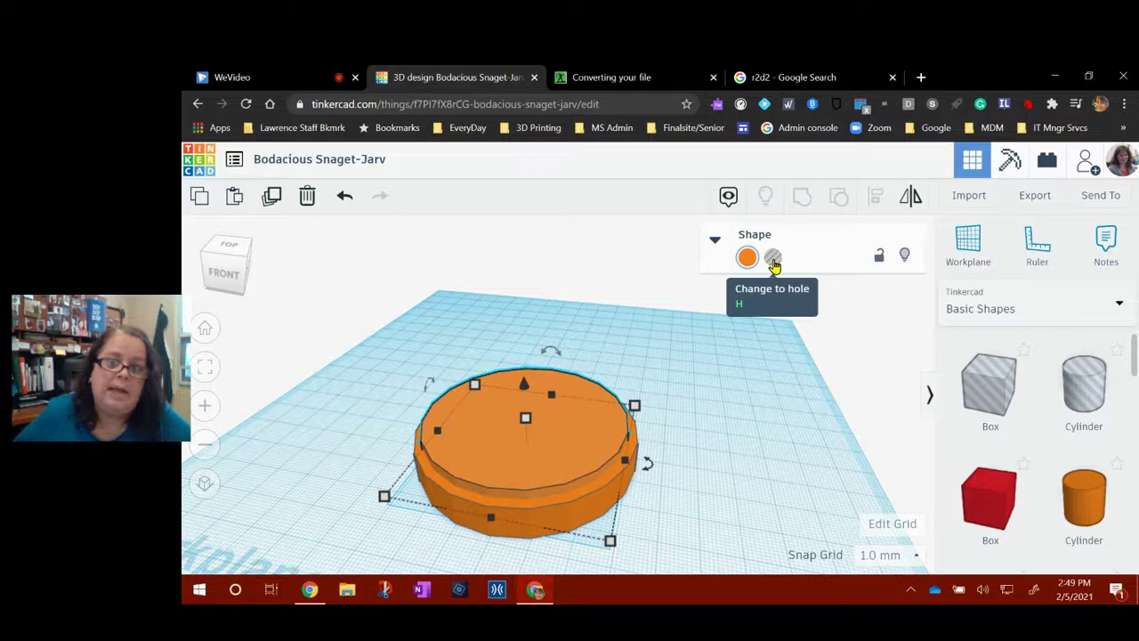
pyautogui.click(773, 258)
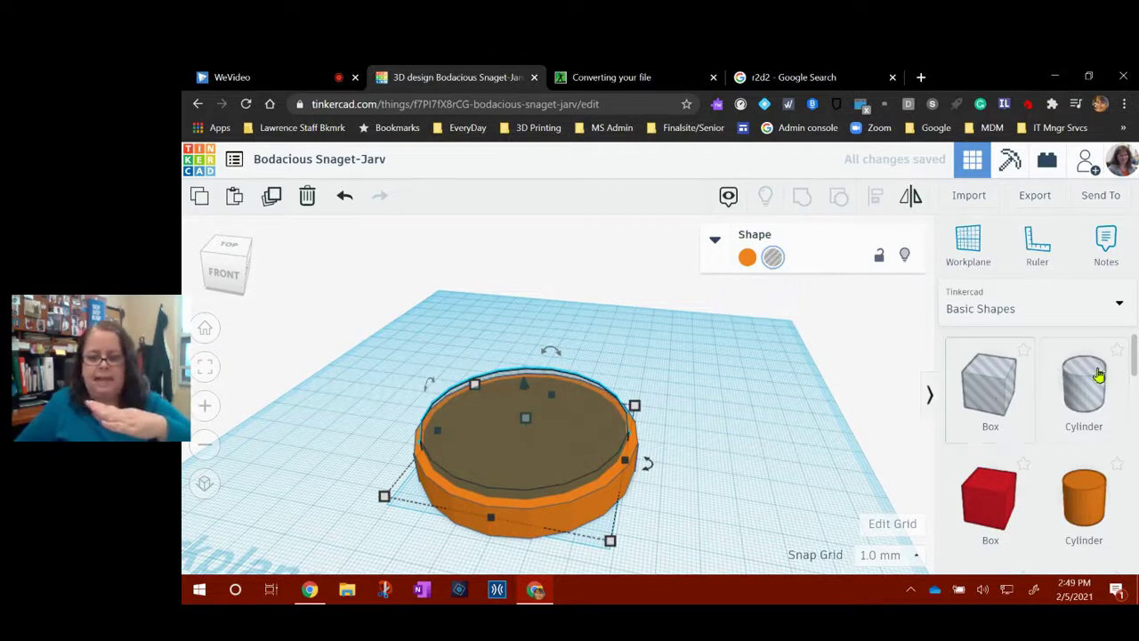
pyautogui.click(722, 485)
pyautogui.moveTo(719, 481); pyautogui.dragTo(655, 511, button='right')
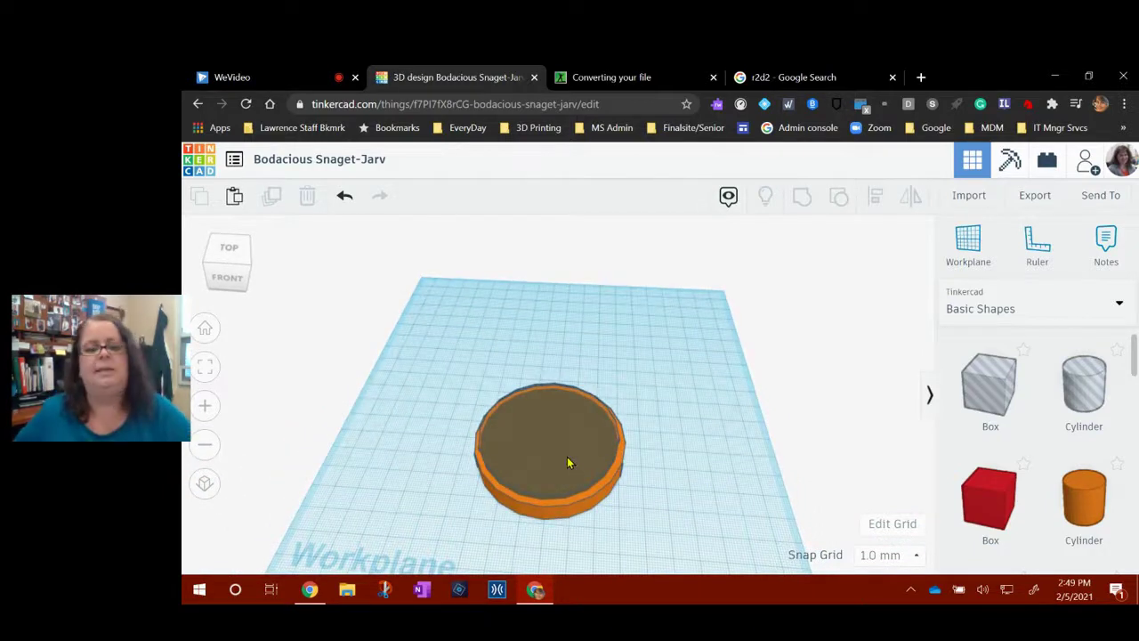
# Align the hole centred on the disc front-to-back and side-to-side, then reselect both shapes
pyautogui.moveTo(638, 527); pyautogui.dragTo(437, 326)
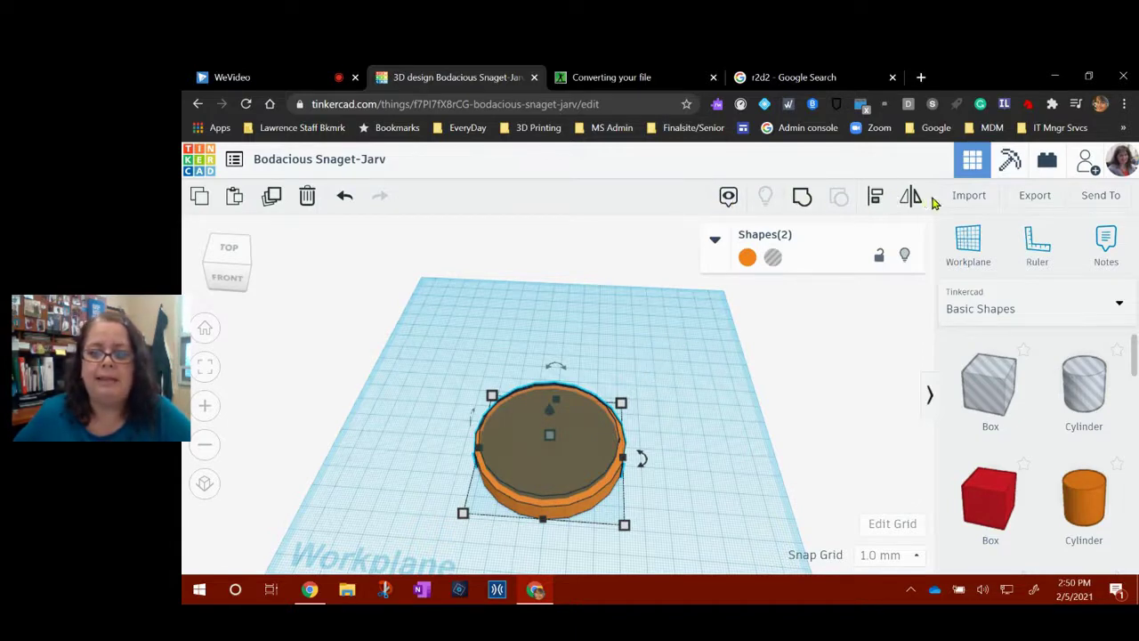
pyautogui.click(876, 198)
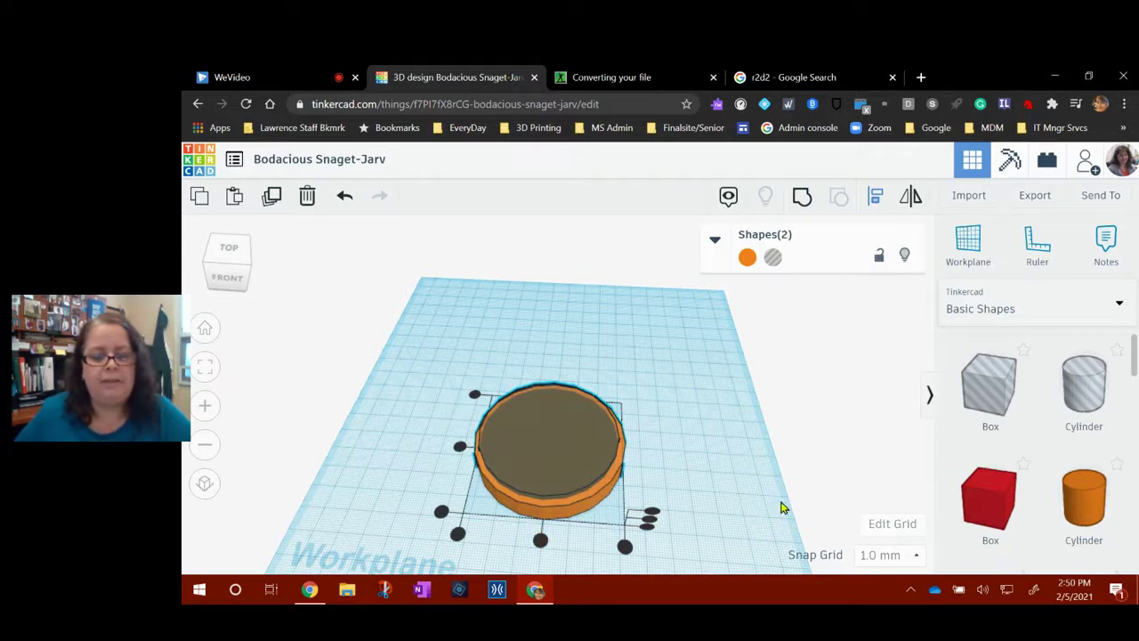
pyautogui.moveTo(783, 506); pyautogui.dragTo(648, 530, button='right')
pyautogui.click(572, 536)
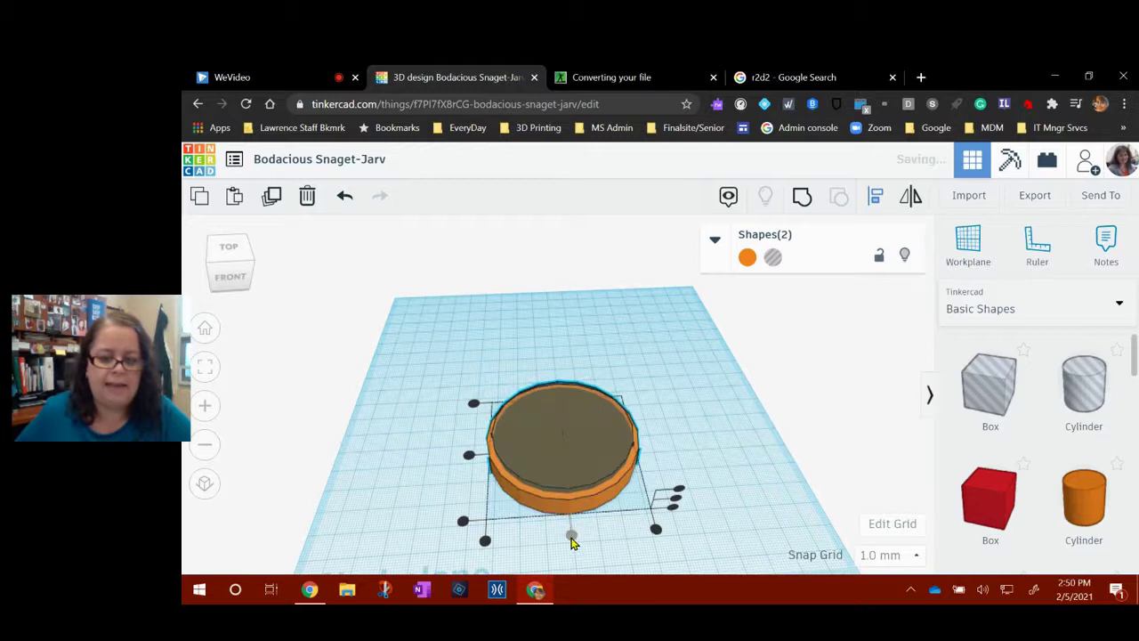
pyautogui.click(469, 456)
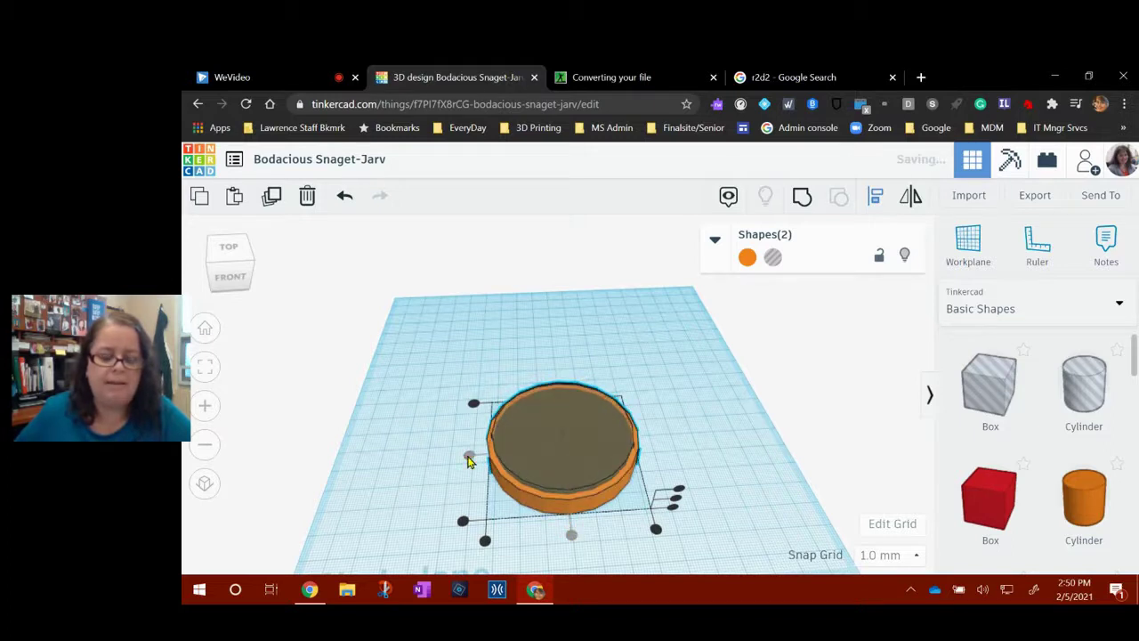
pyautogui.click(739, 400)
pyautogui.moveTo(740, 399); pyautogui.dragTo(695, 444, button='right')
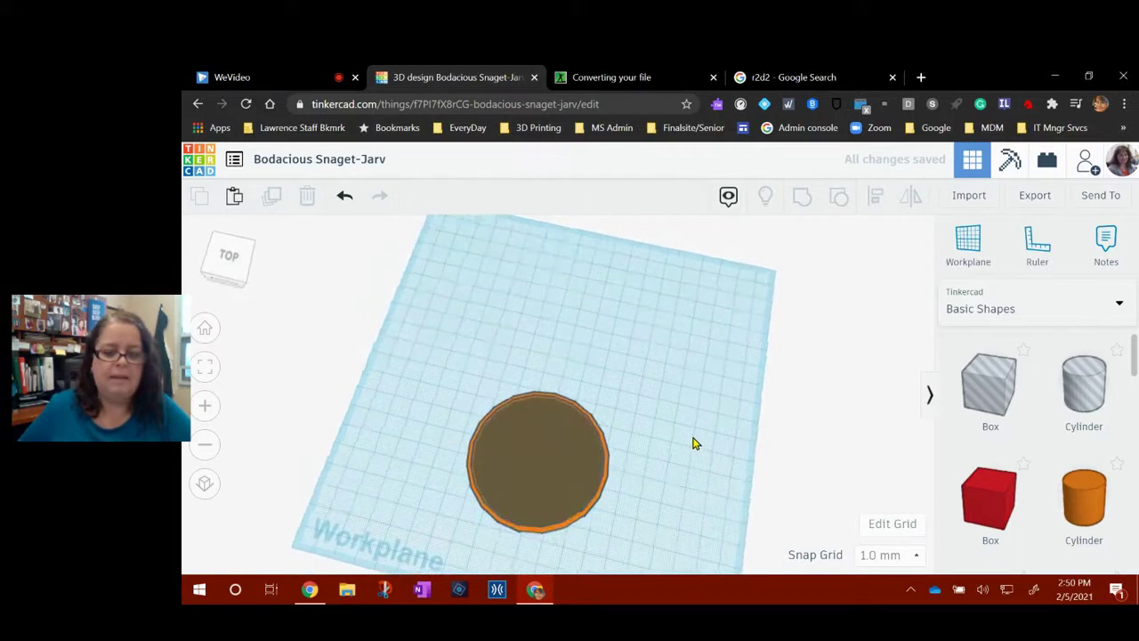
pyautogui.moveTo(448, 356); pyautogui.dragTo(626, 539)
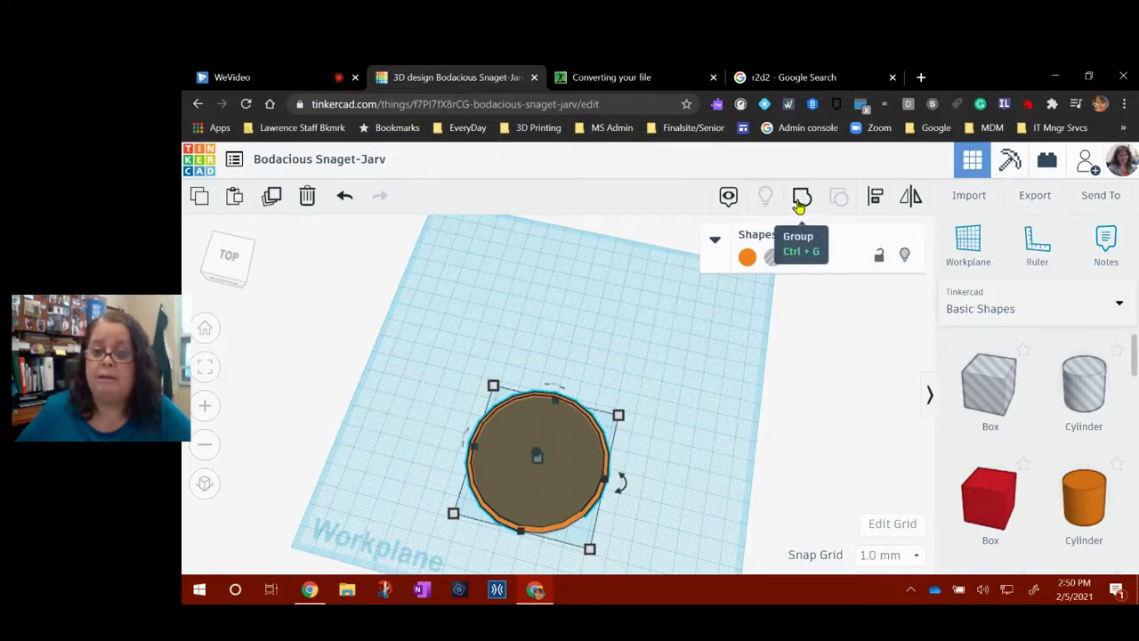
# Group the hole and disc into one recessed medal blank and inspect it
pyautogui.click(800, 204)
pyautogui.click(702, 522)
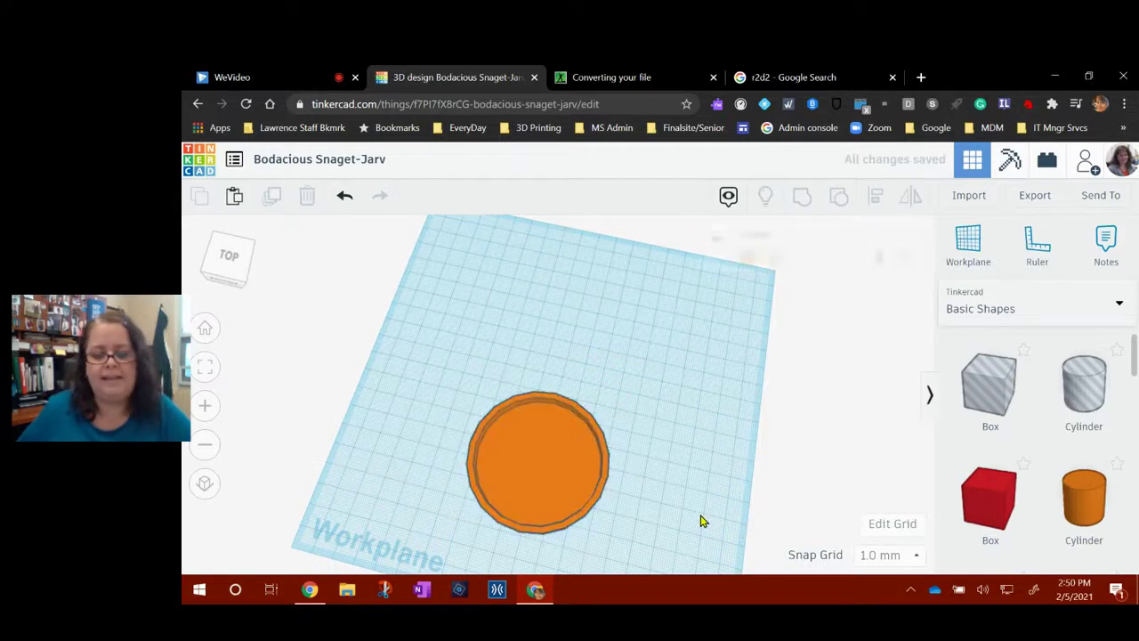
pyautogui.moveTo(712, 486); pyautogui.dragTo(752, 467, button='right')
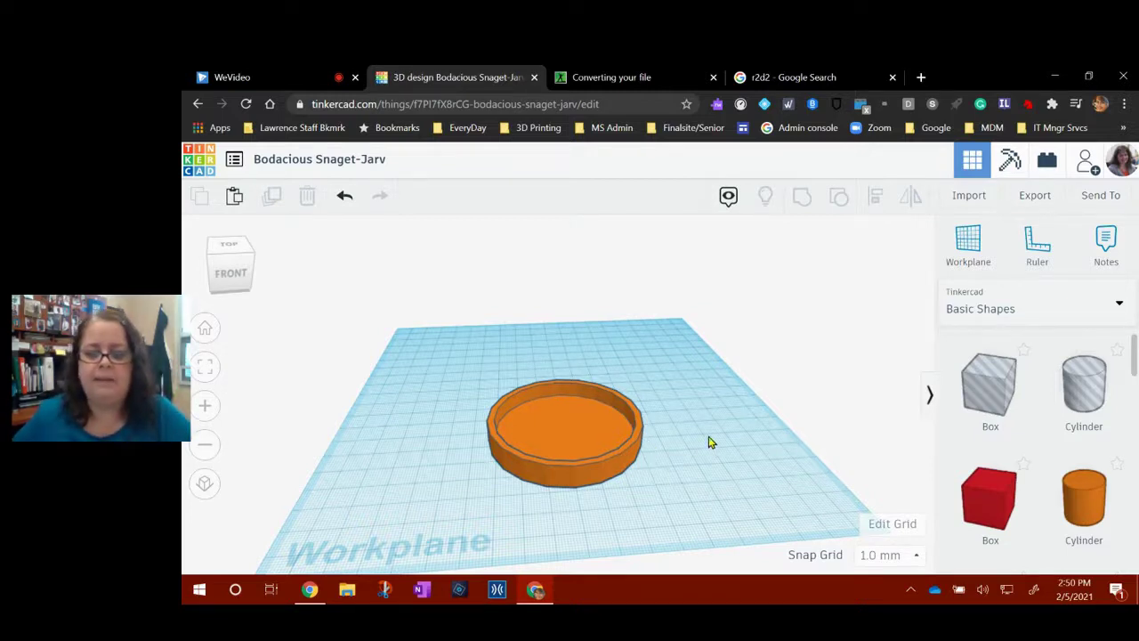
pyautogui.moveTo(709, 443); pyautogui.dragTo(656, 483, button='right')
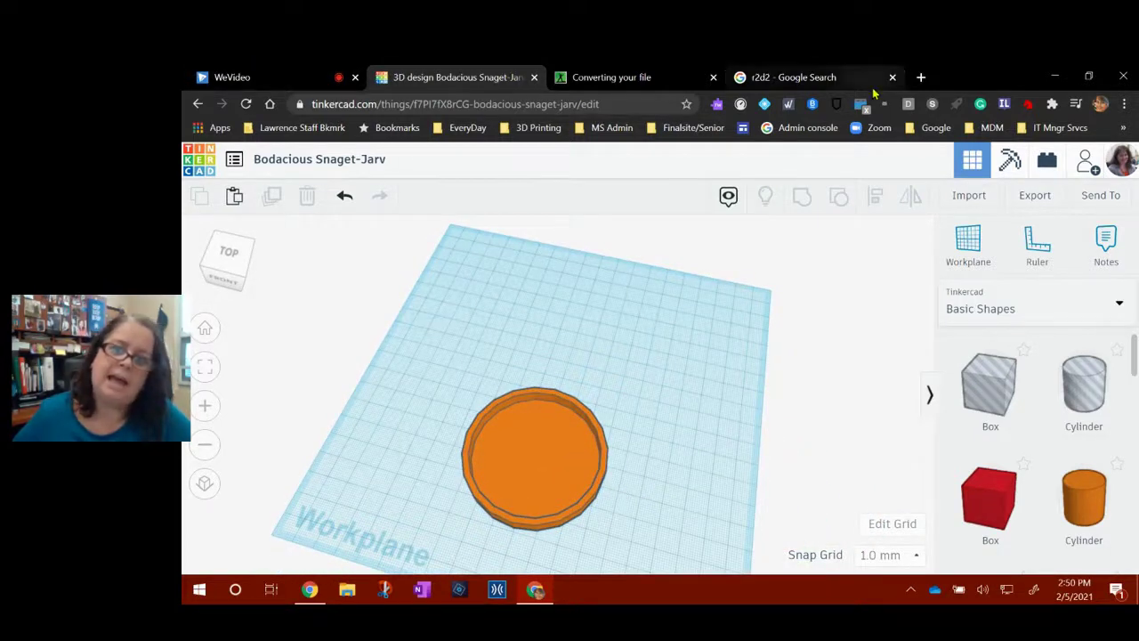
# Filter the r2d2 image results to black Clip Art
pyautogui.click(787, 76)
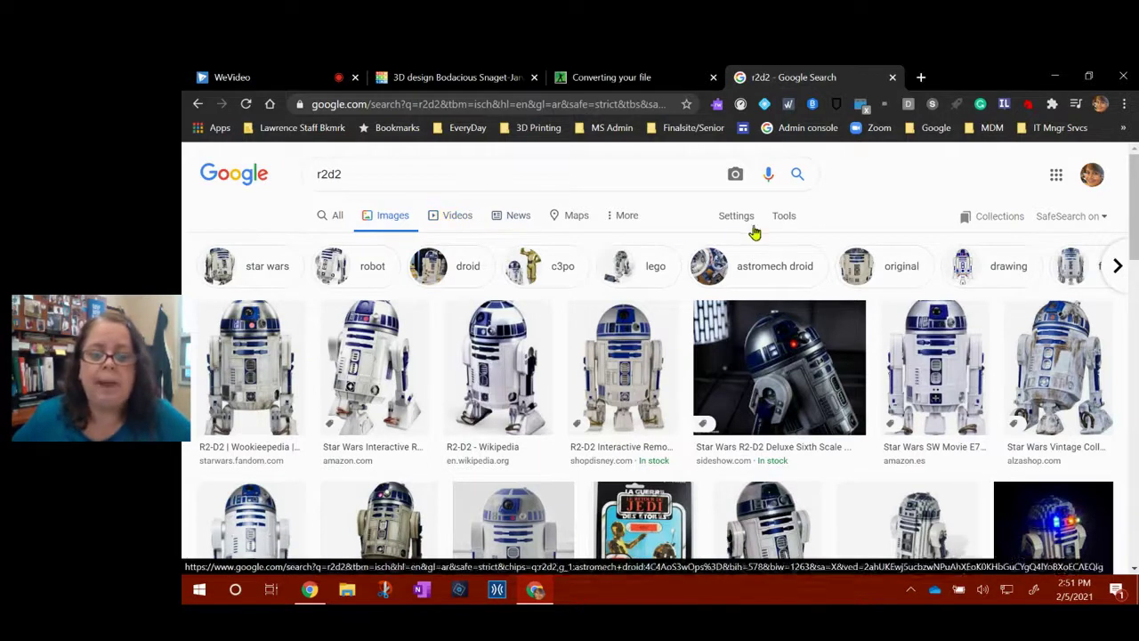
pyautogui.click(783, 219)
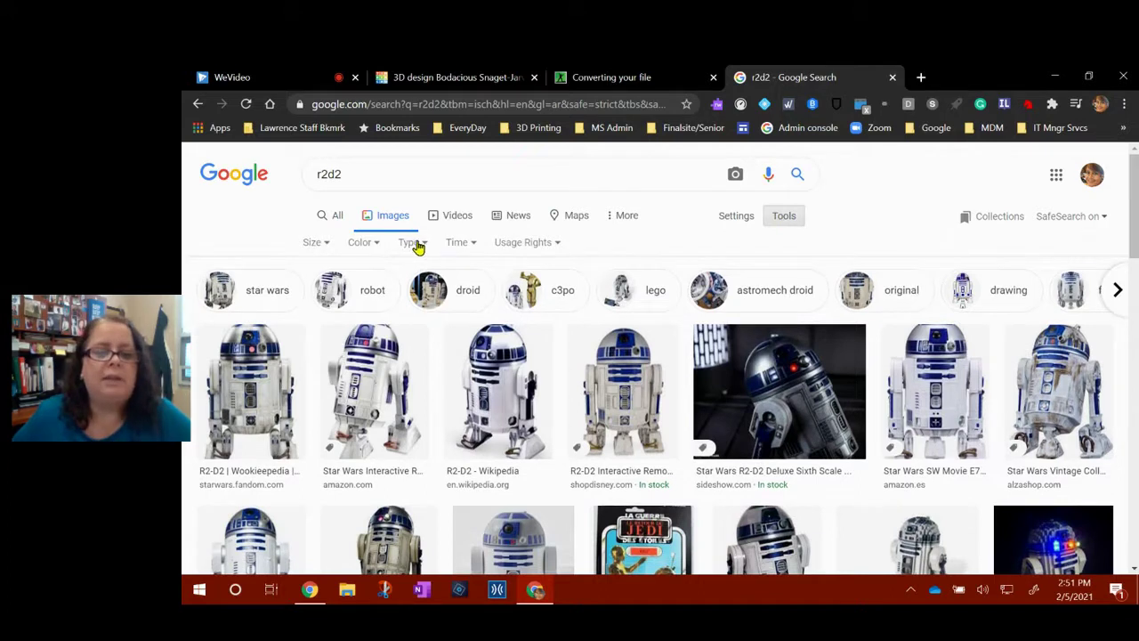
pyautogui.click(415, 243)
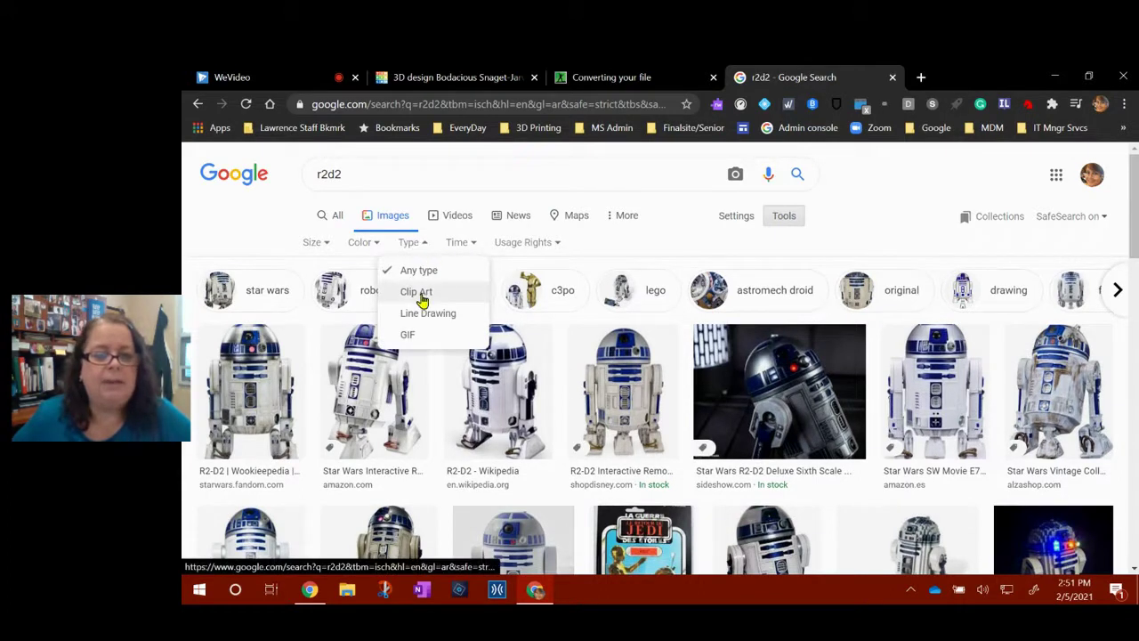
pyautogui.click(416, 292)
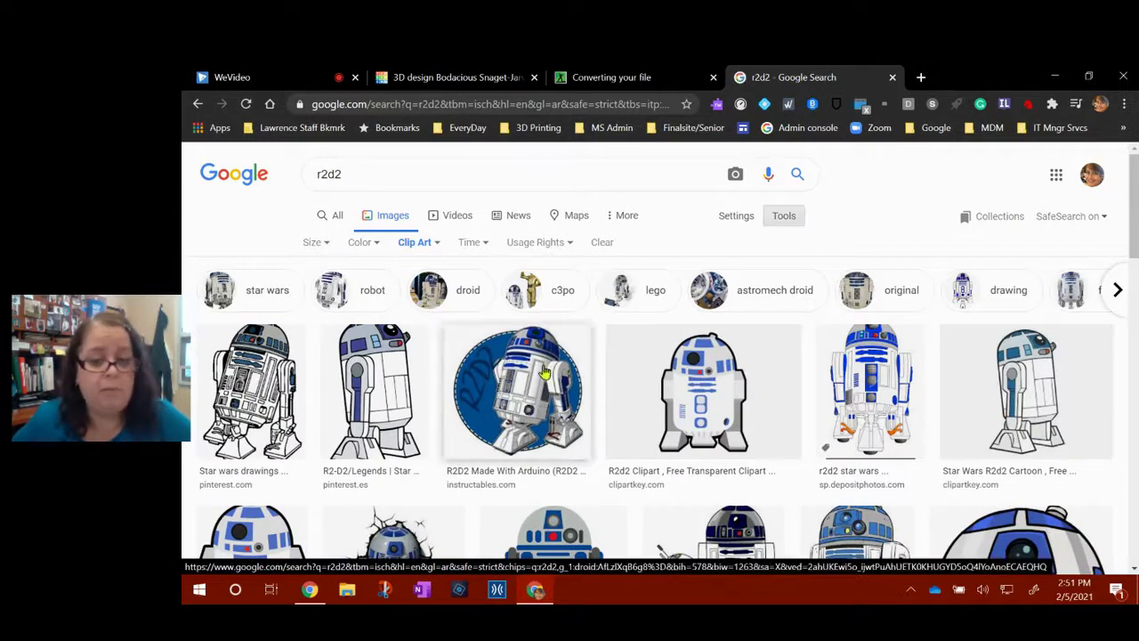
pyautogui.scroll(-3, 777, 396)
pyautogui.scroll(3, 777, 396)
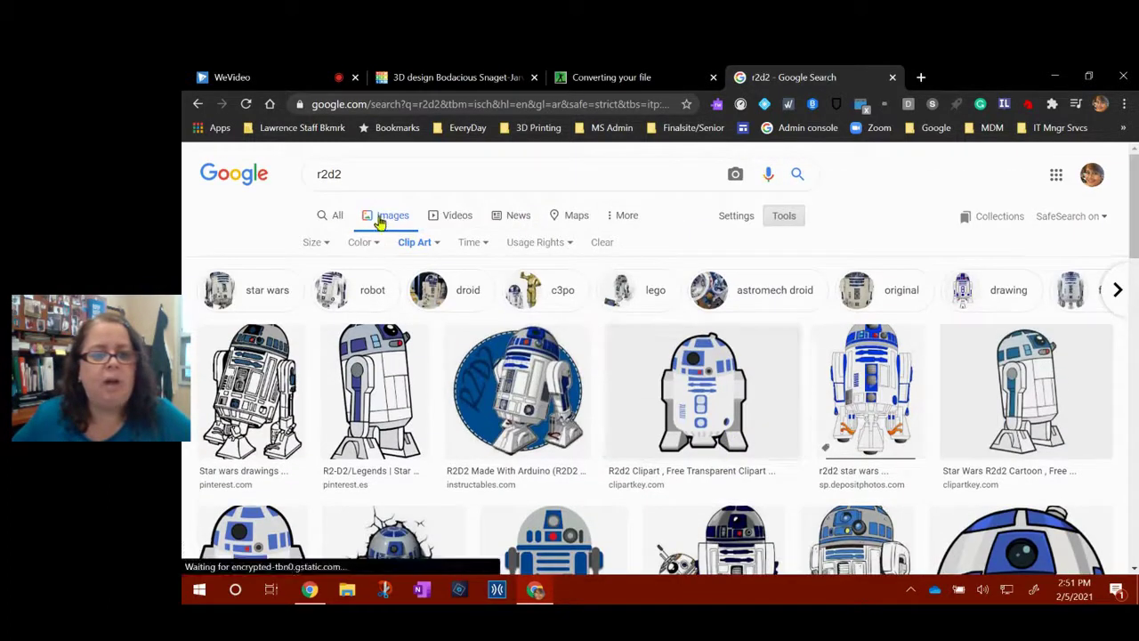
pyautogui.click(372, 253)
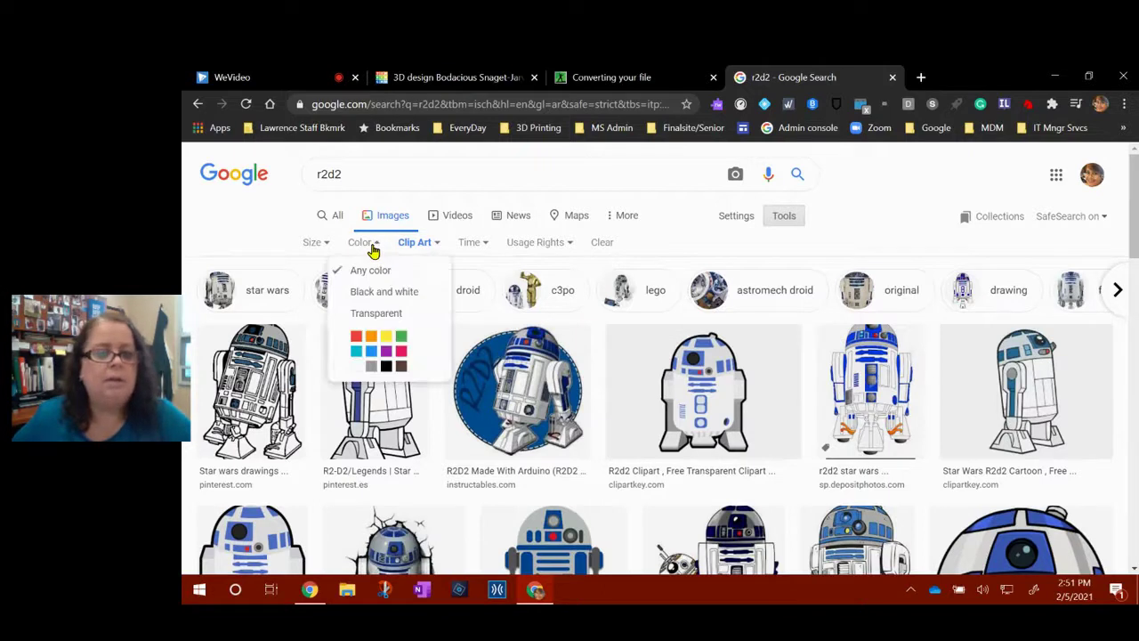
pyautogui.click(387, 367)
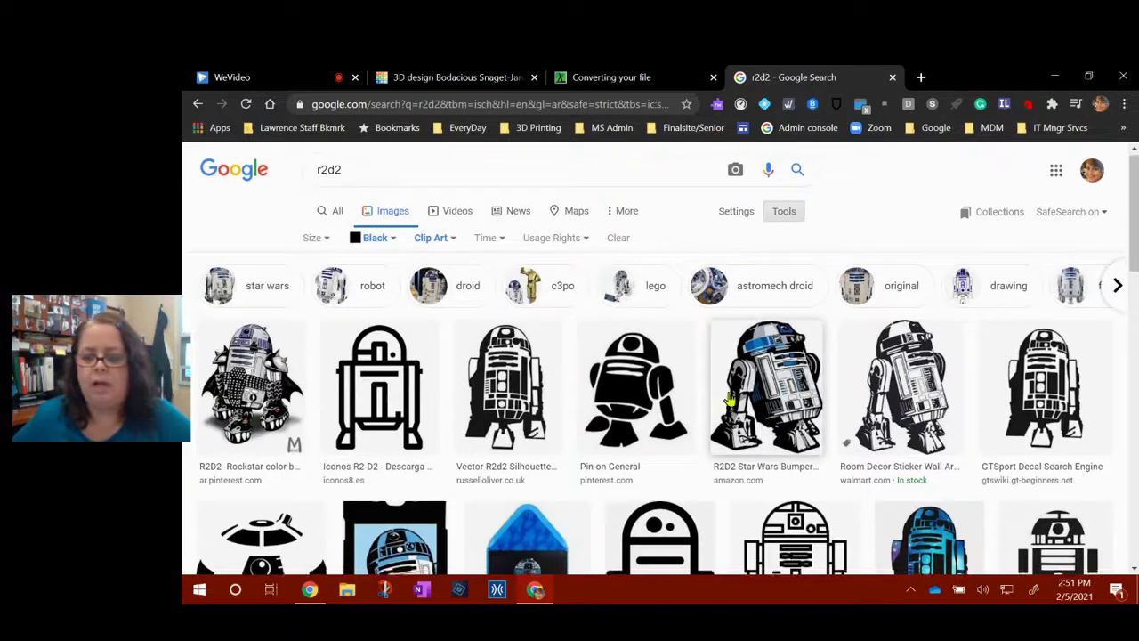
# Find the R2d2 Icons line drawing from thenounproject and open its preview
pyautogui.scroll(-1, 704, 392)
pyautogui.scroll(-1, 691, 369)
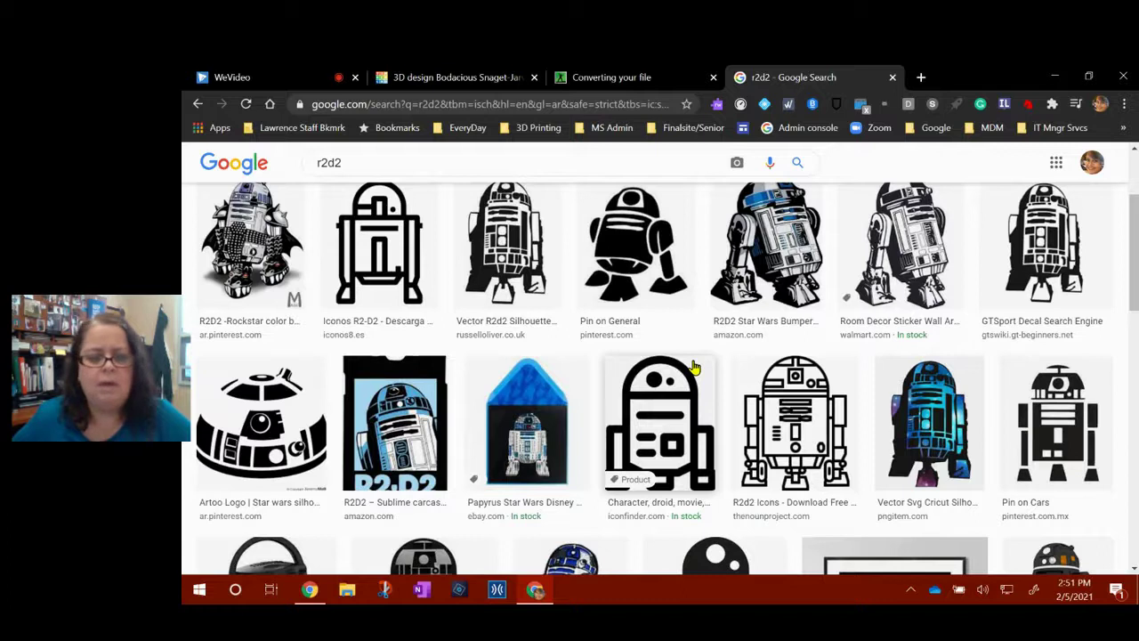
pyautogui.scroll(-2, 694, 367)
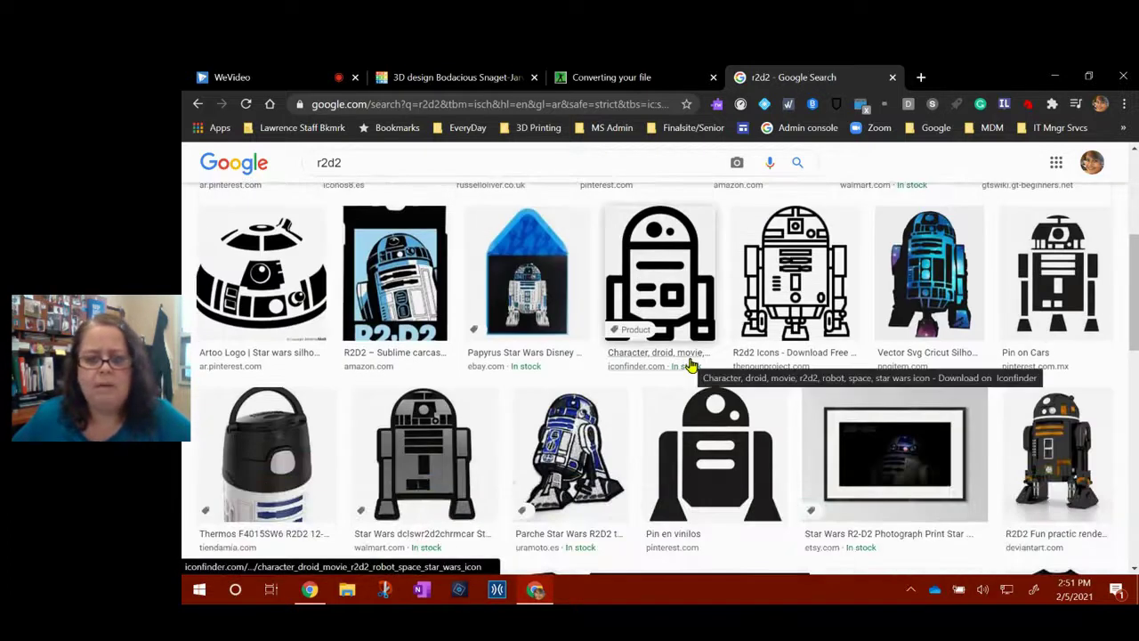
pyautogui.scroll(-10, 692, 365)
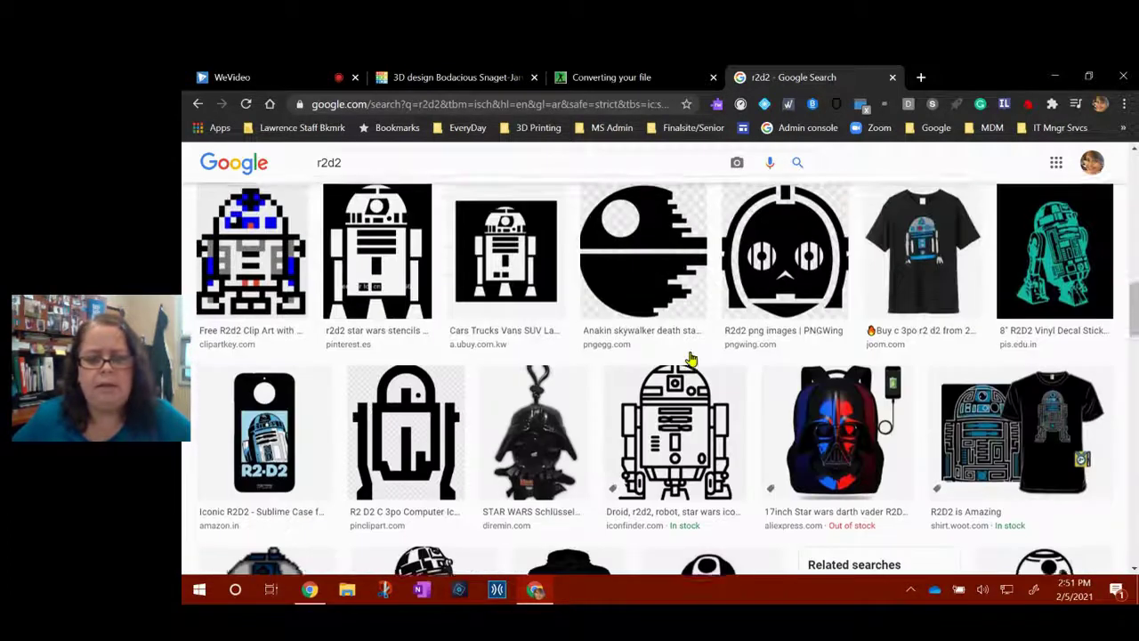
pyautogui.scroll(-5, 692, 358)
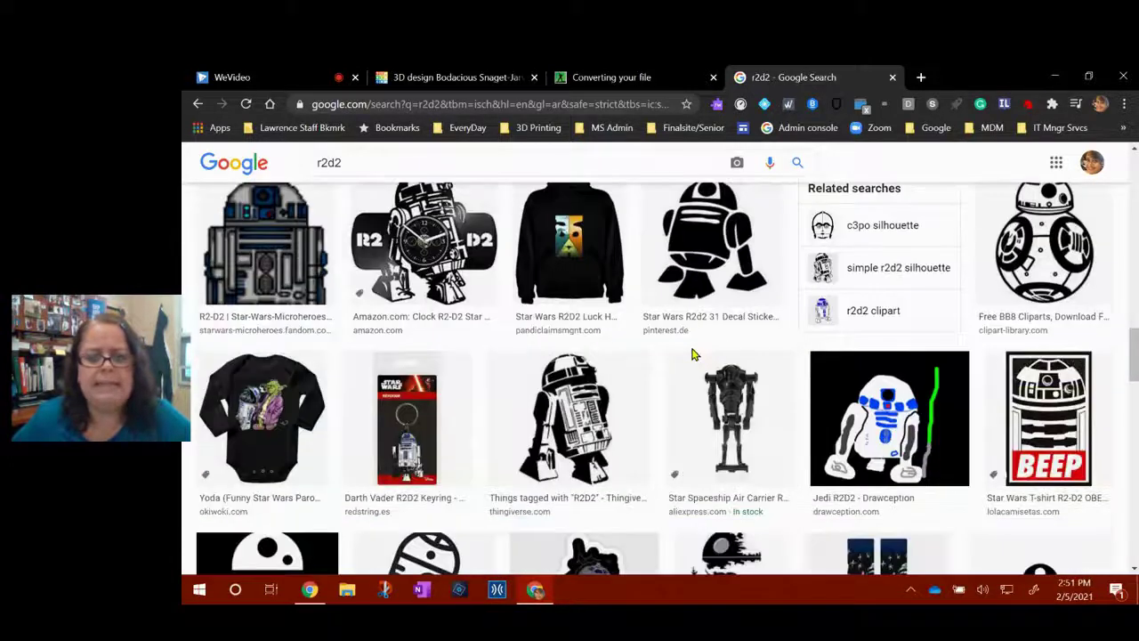
pyautogui.scroll(-3, 693, 354)
pyautogui.scroll(5, 701, 349)
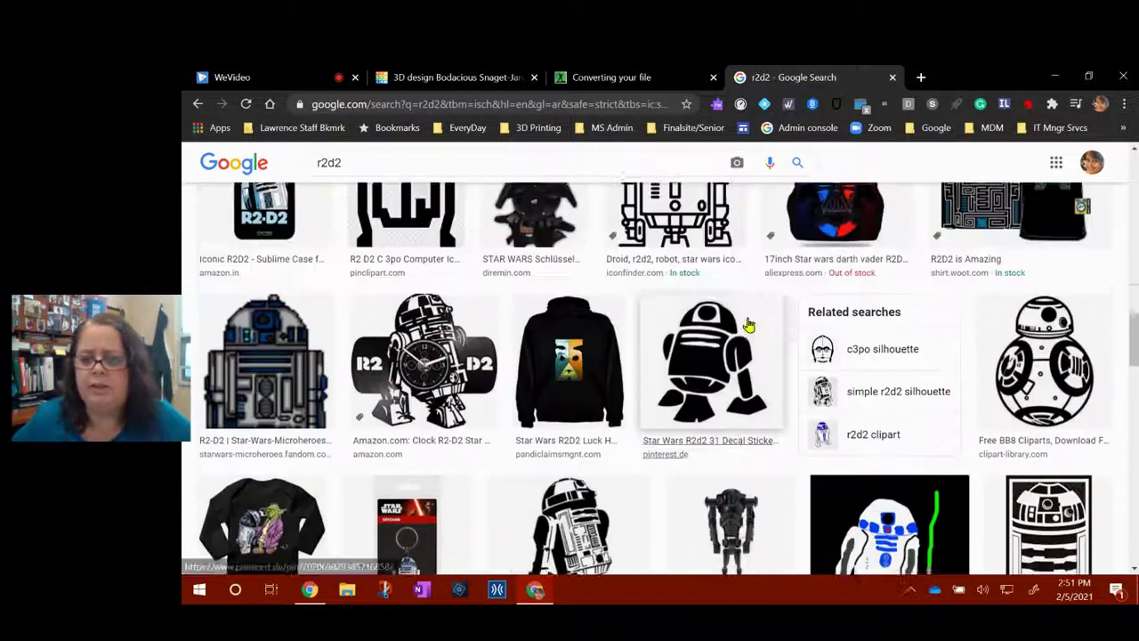
pyautogui.scroll(-3, 498, 406)
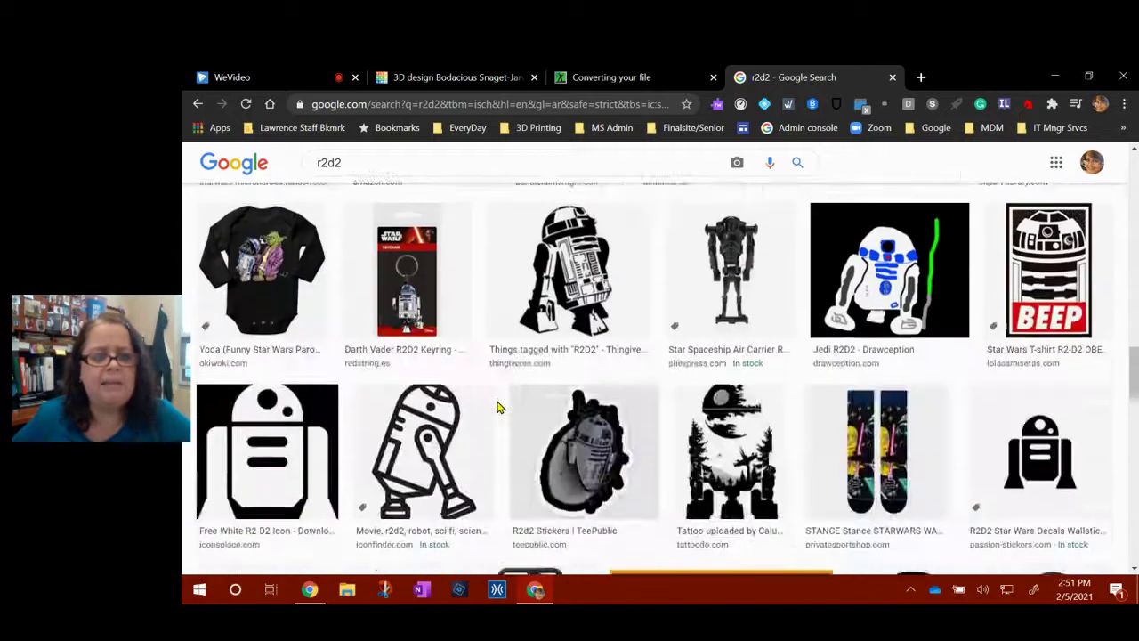
pyautogui.scroll(-2, 498, 407)
pyautogui.scroll(-2, 501, 404)
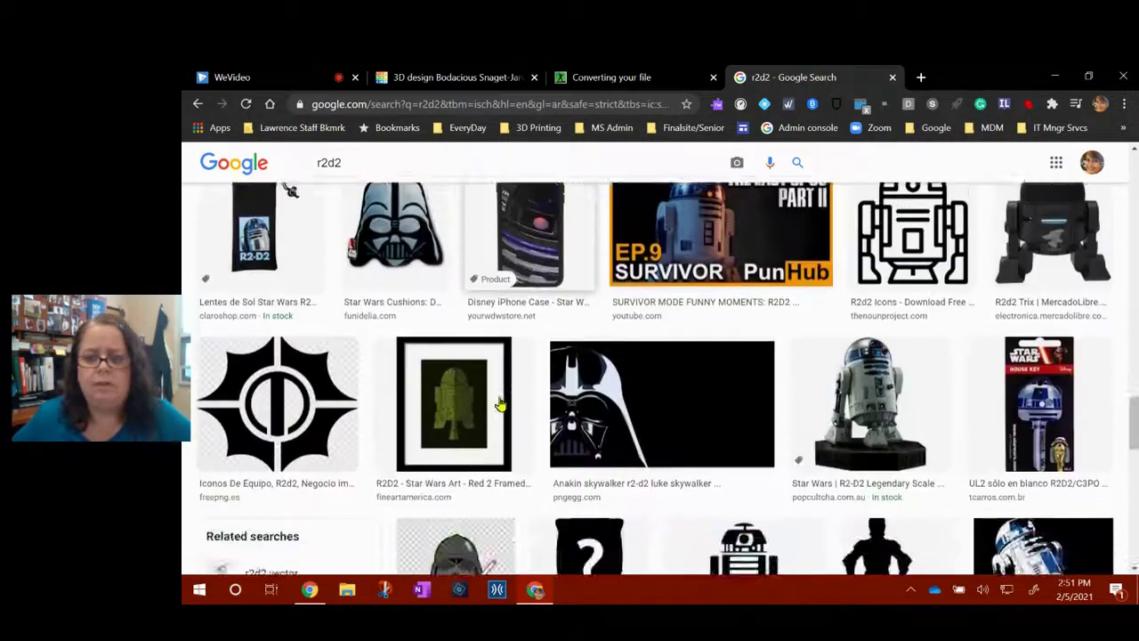
pyautogui.scroll(1, 928, 338)
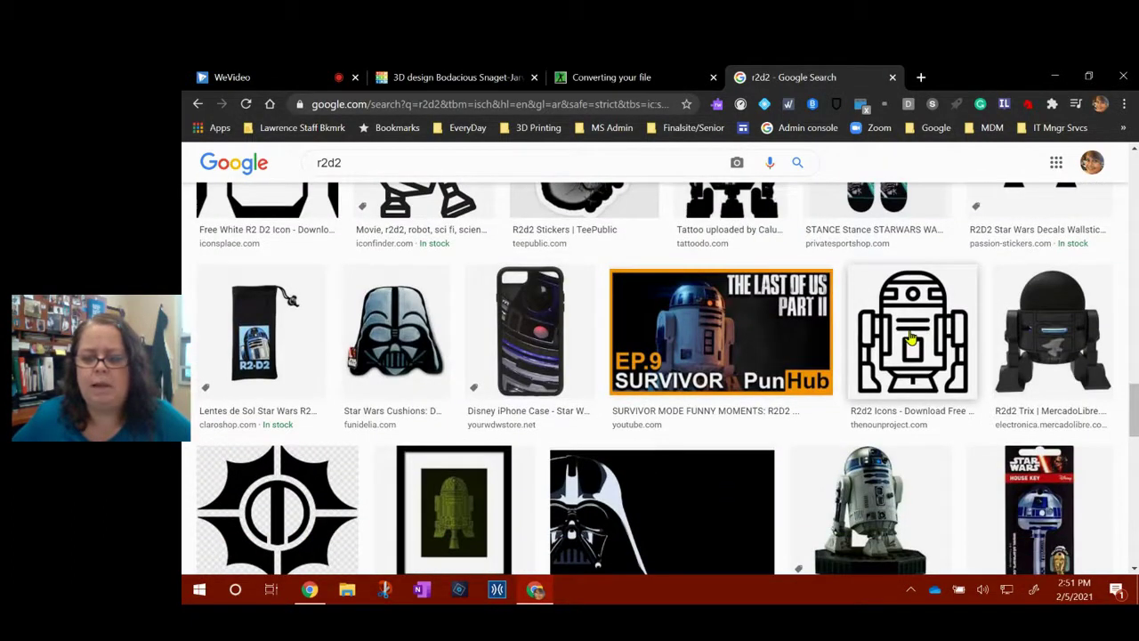
pyautogui.click(911, 339)
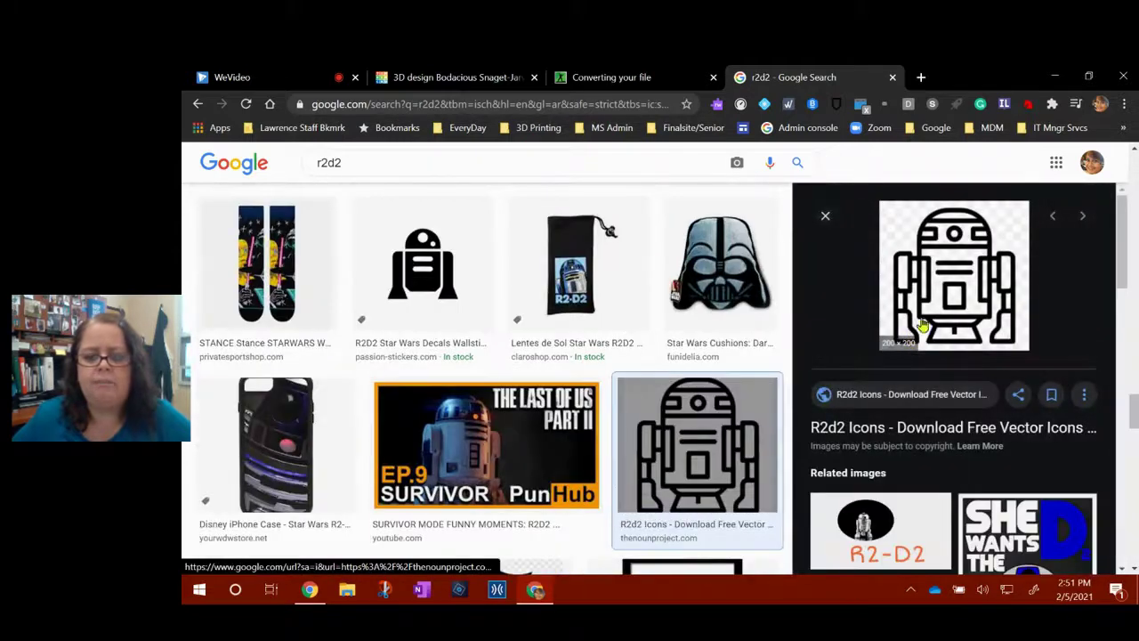
# Save the black-and-white R2-D2 line drawing to Downloads as 'r2d2 bw' PNG
pyautogui.rightClick(932, 265)
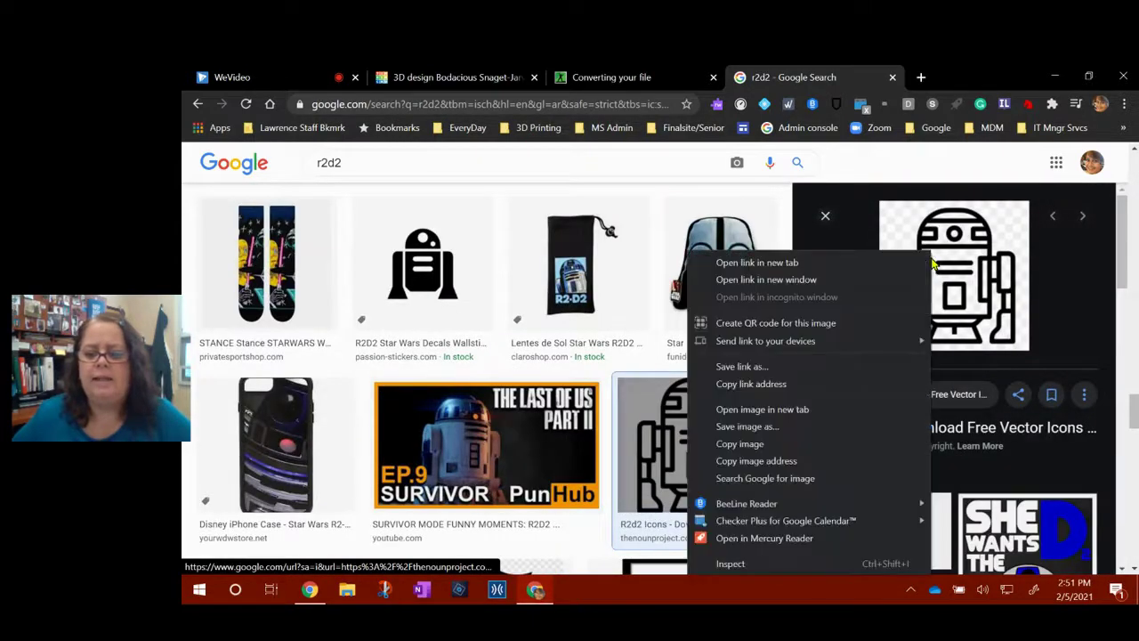
pyautogui.click(790, 427)
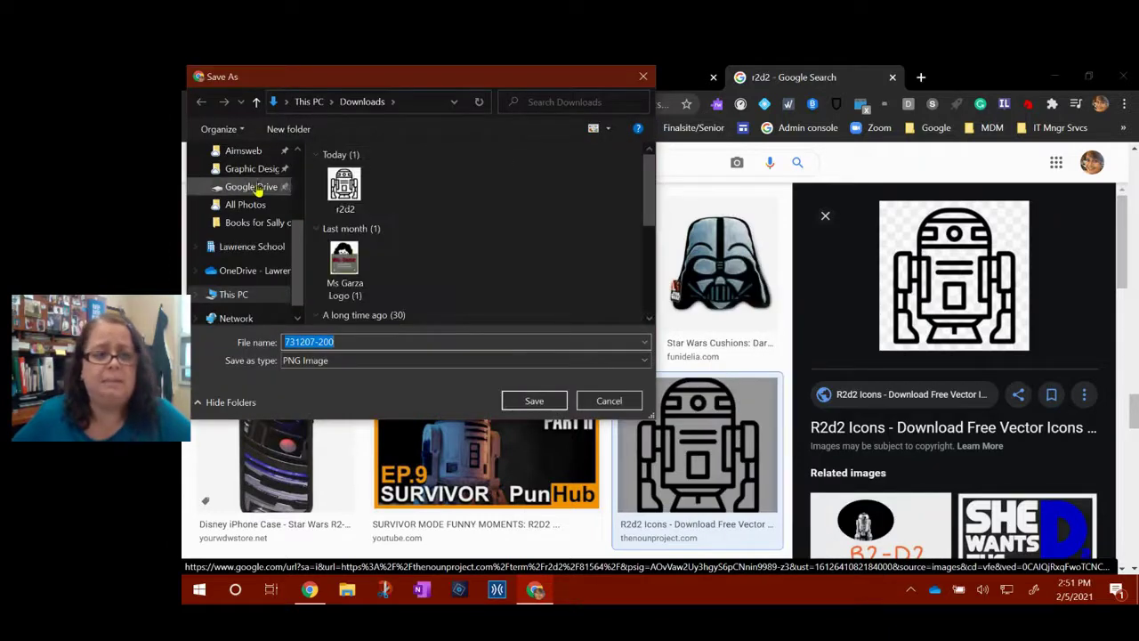
pyautogui.scroll(3, 256, 186)
pyautogui.click(236, 197)
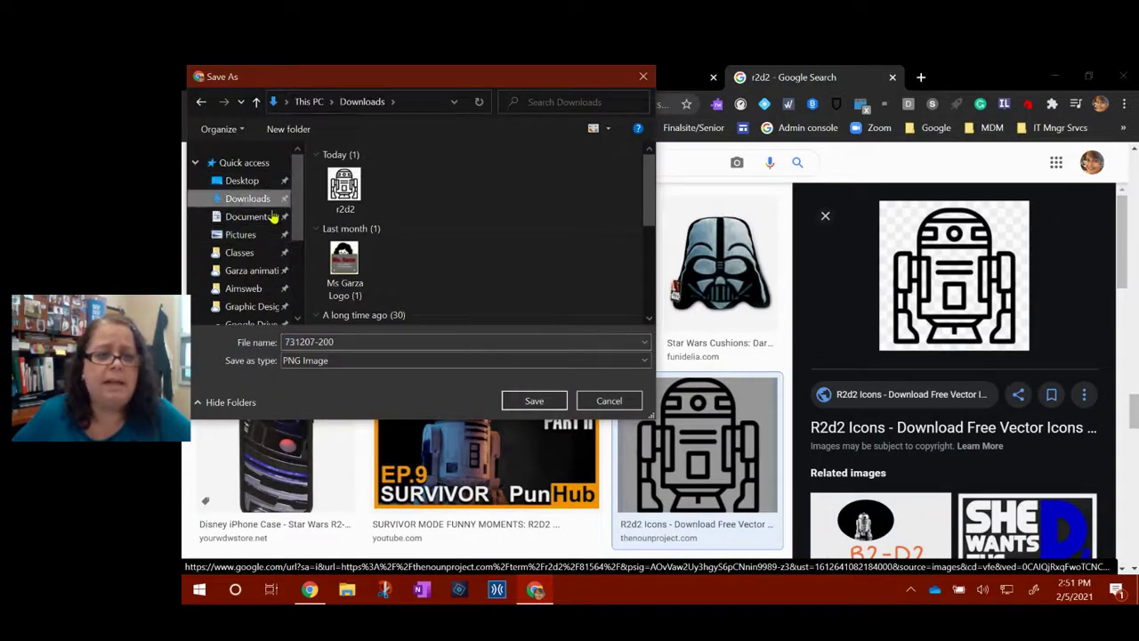
pyautogui.click(345, 345)
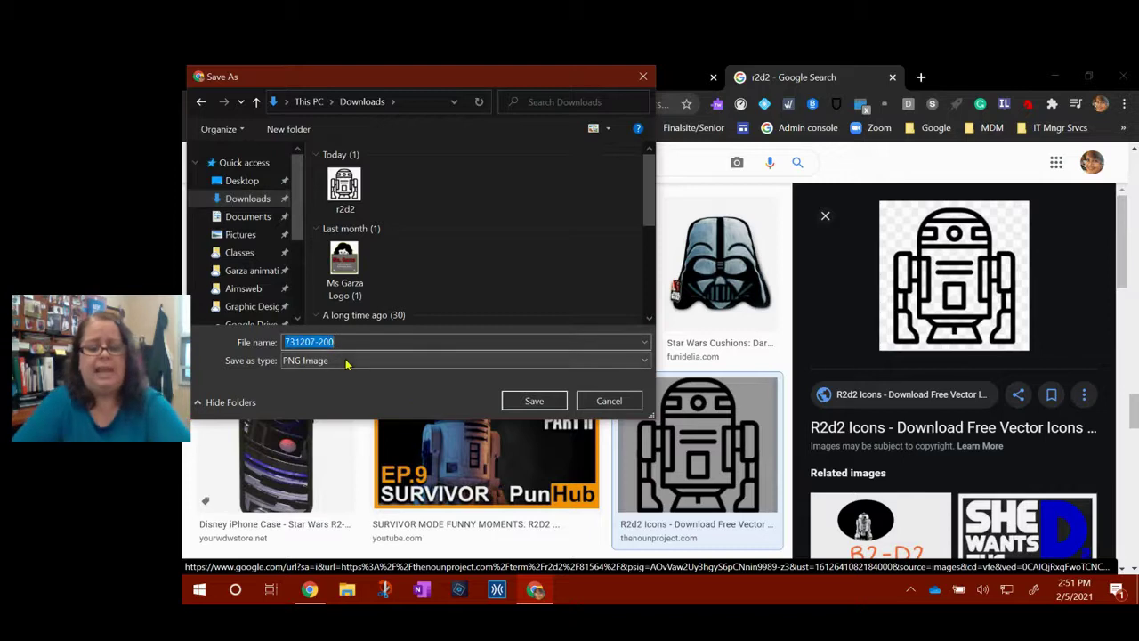
pyautogui.write('r2')
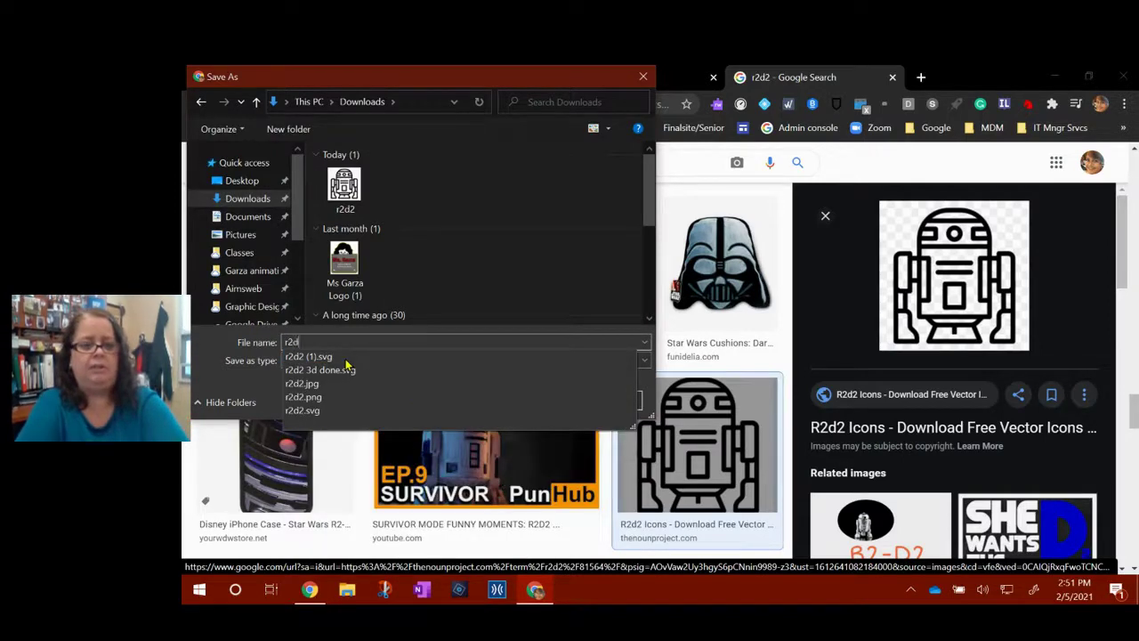
pyautogui.write('d')
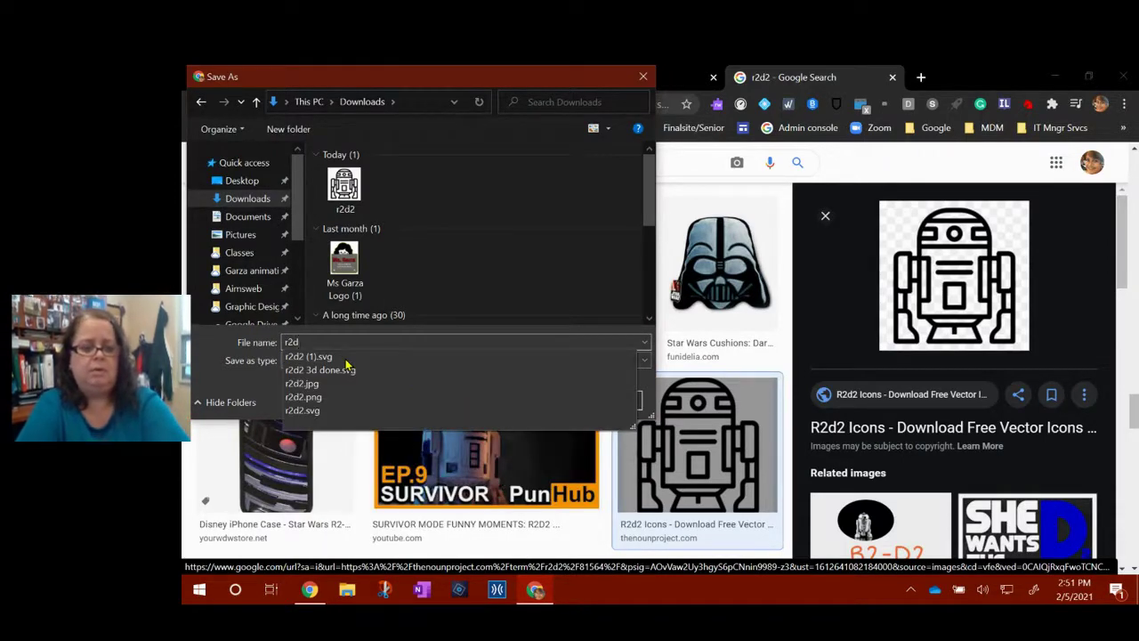
pyautogui.write('2 bw')
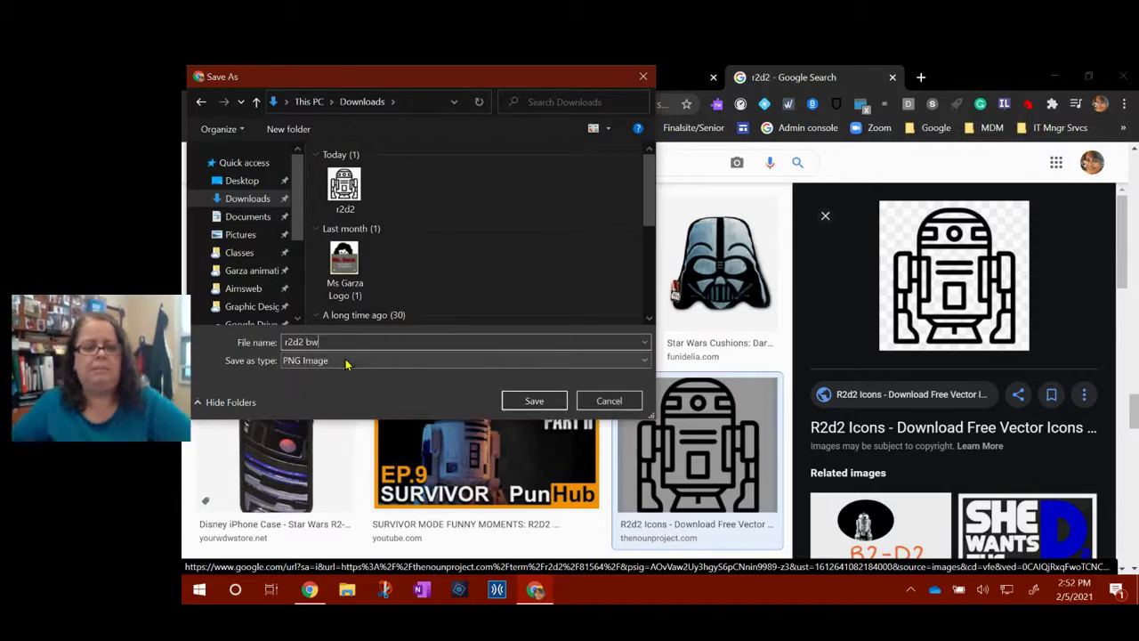
pyautogui.click(537, 400)
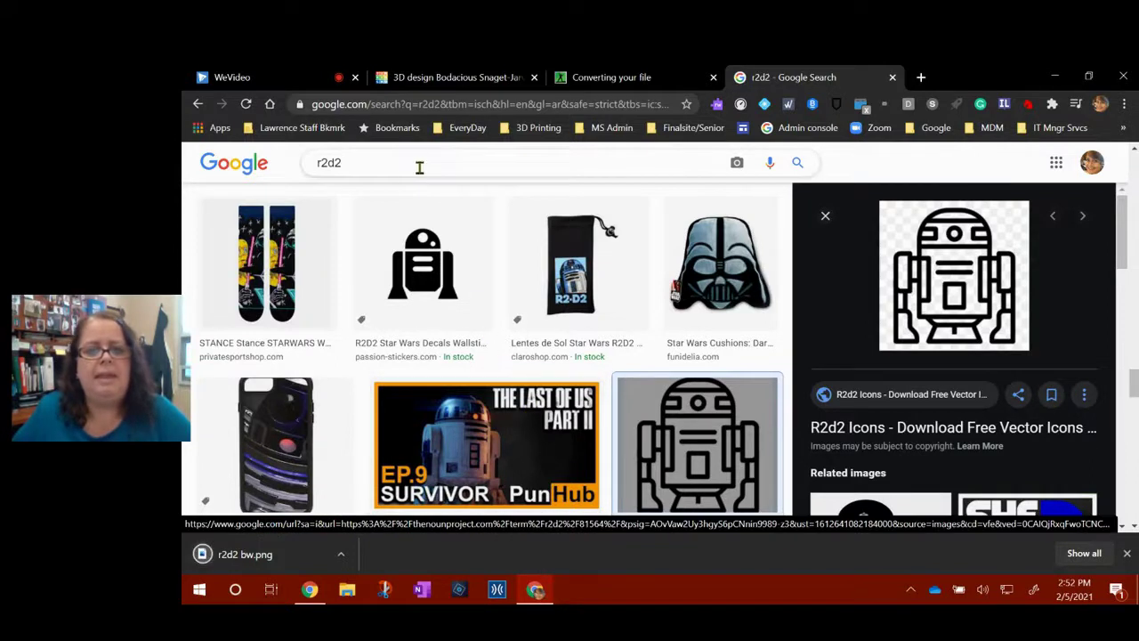
# In Online-Convert, go to Image converter and open the Convert To SVG page
pyautogui.click(633, 75)
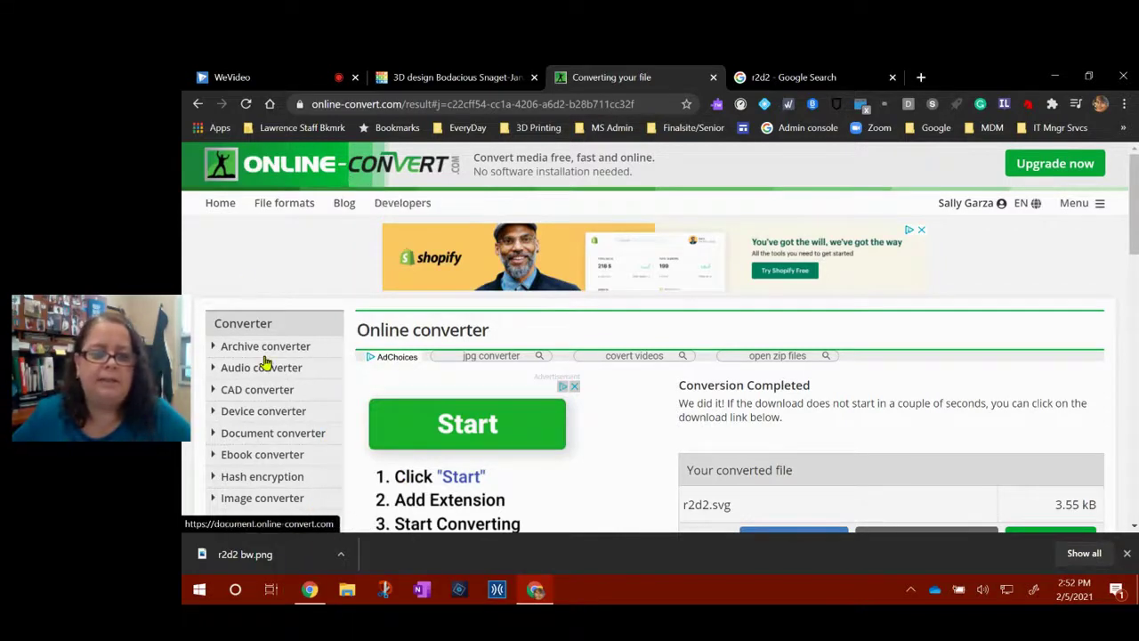
pyautogui.scroll(-3, 272, 254)
pyautogui.scroll(-1, 271, 269)
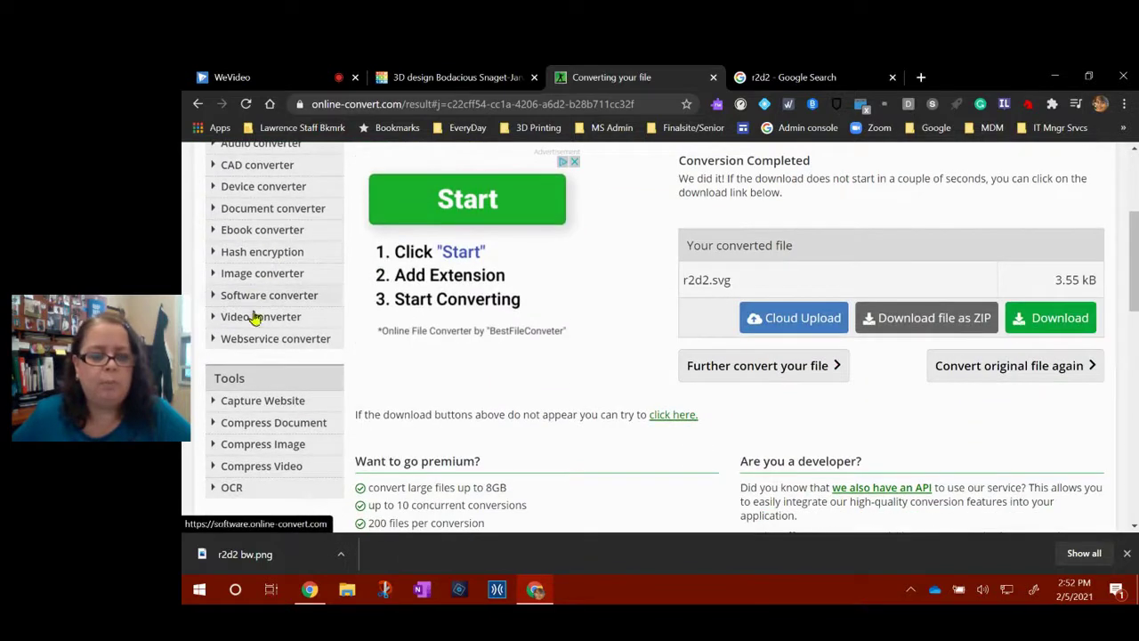
pyautogui.click(256, 275)
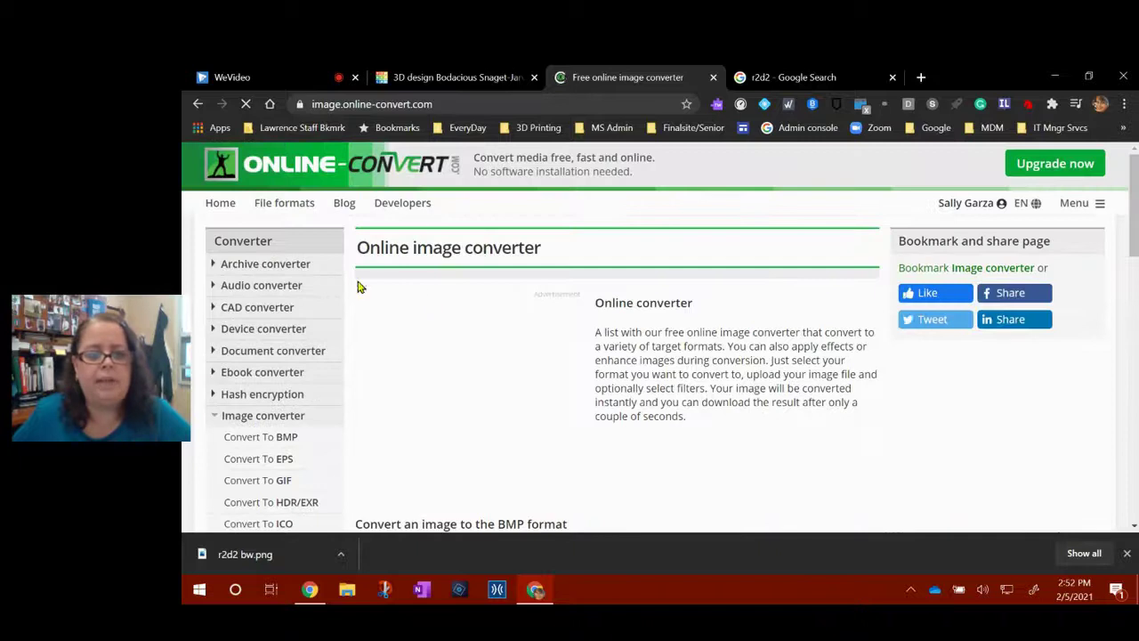
pyautogui.scroll(-3, 267, 387)
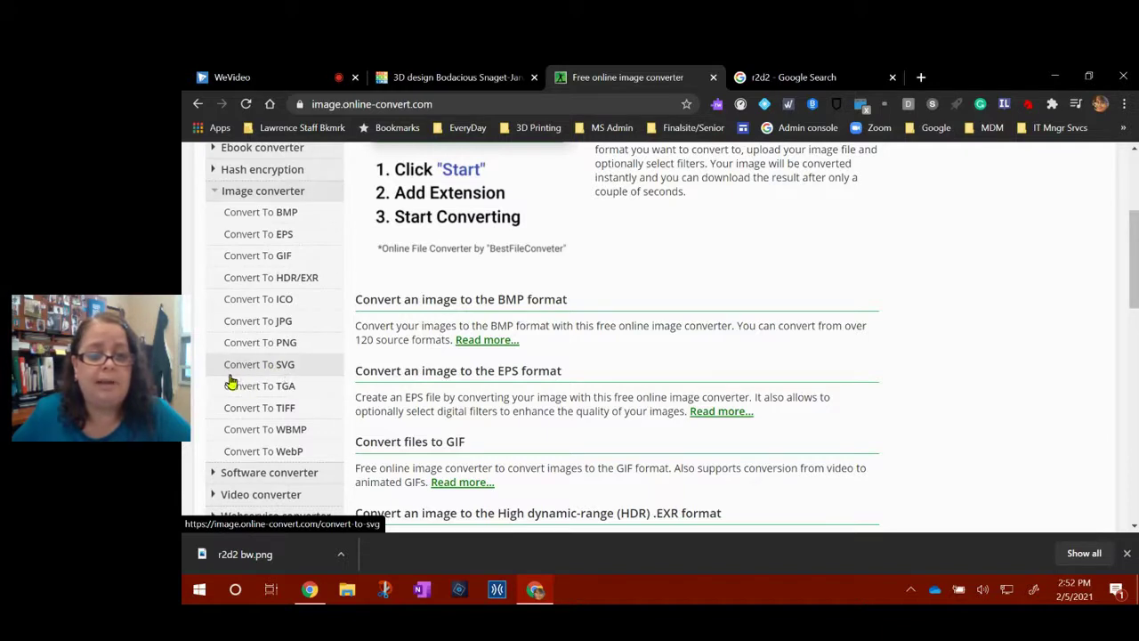
pyautogui.click(277, 369)
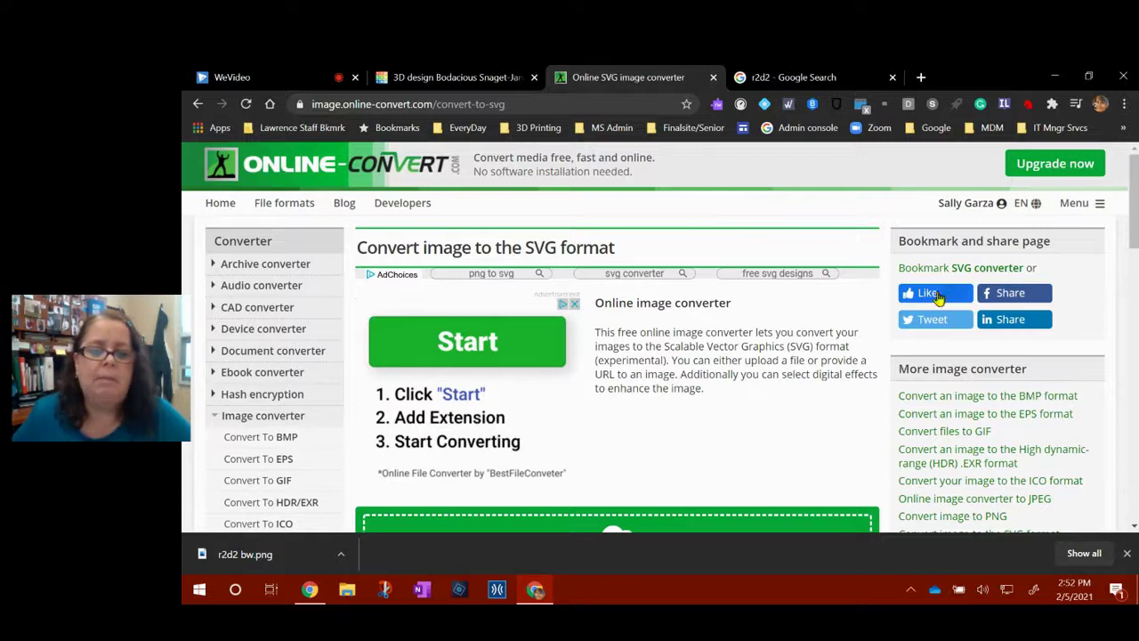
# Upload the 'r2d2 bw' image to the SVG converter
pyautogui.scroll(-3, 793, 346)
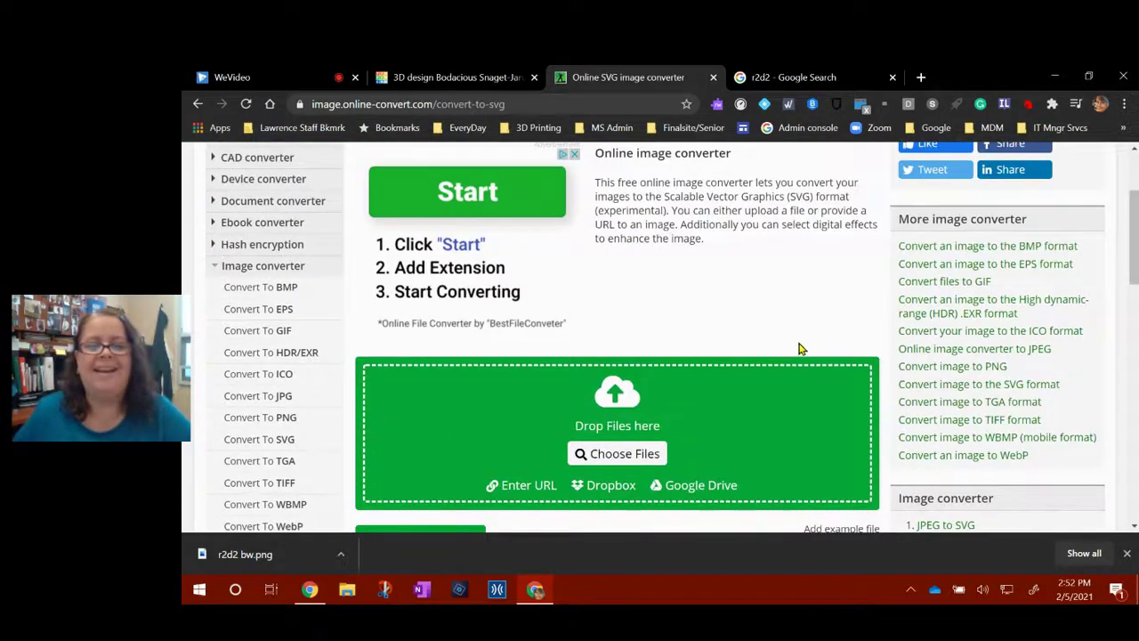
pyautogui.scroll(-1, 798, 348)
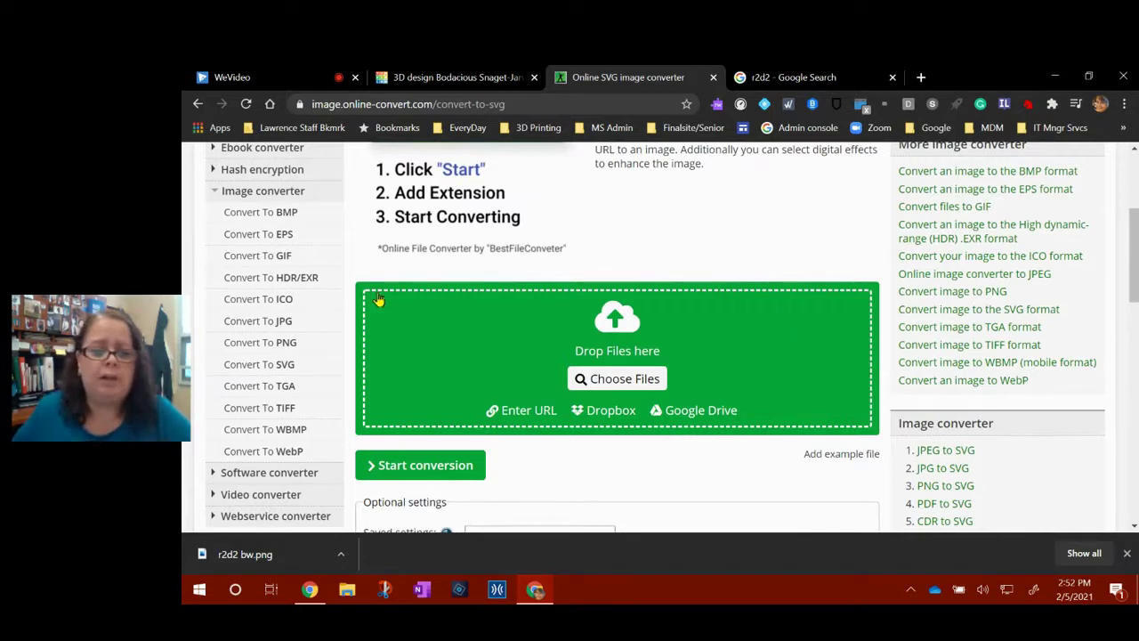
pyautogui.scroll(3, 788, 427)
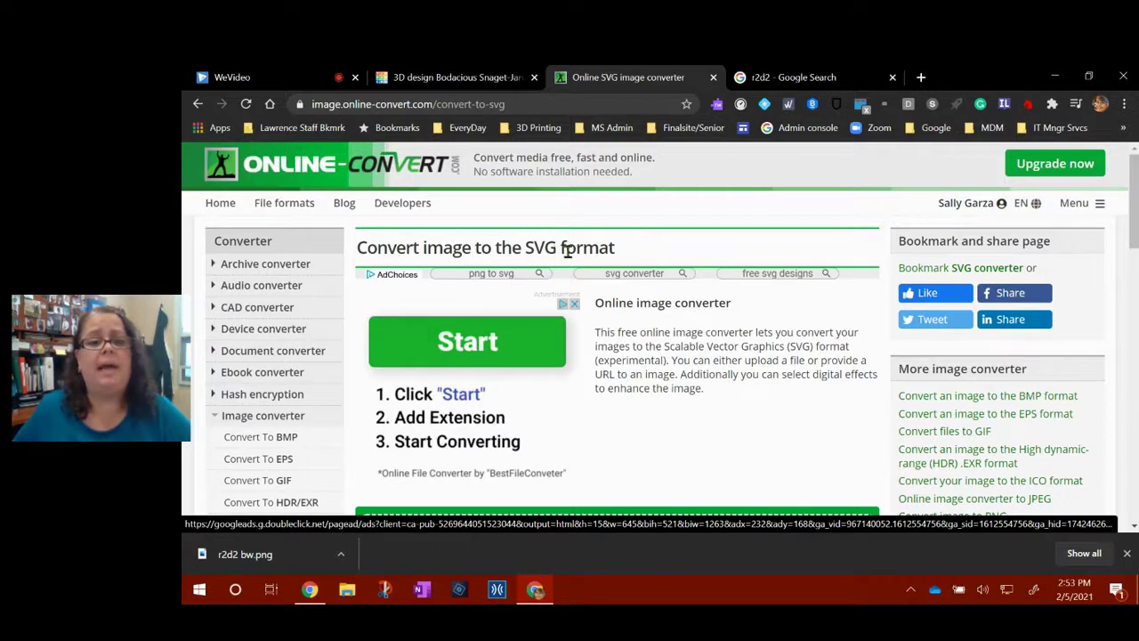
pyautogui.scroll(-3, 748, 279)
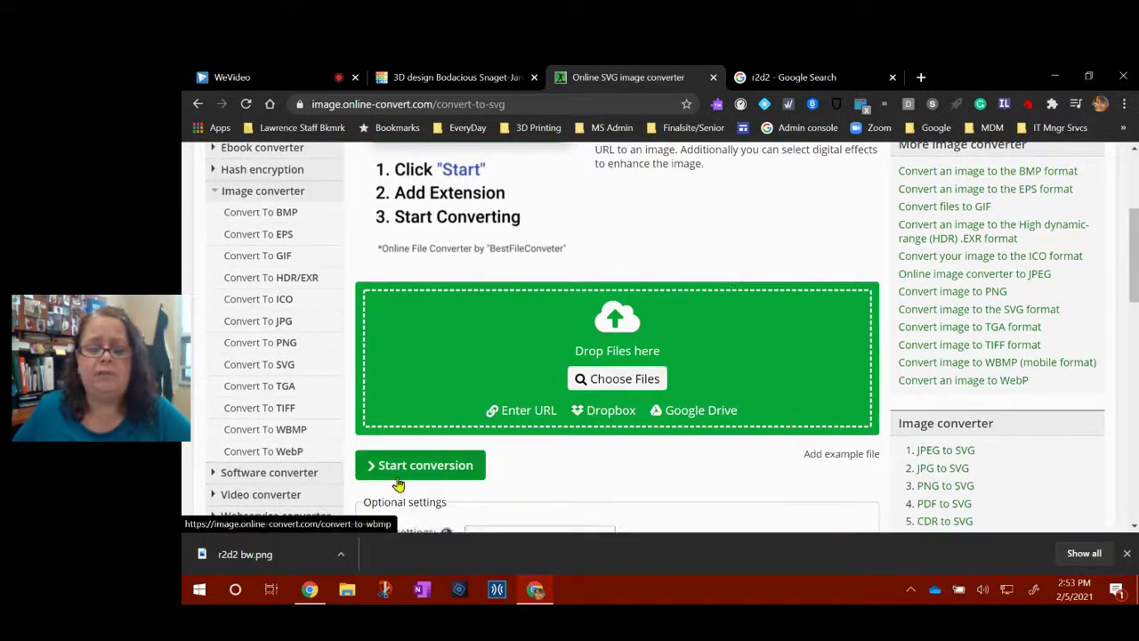
pyautogui.click(614, 379)
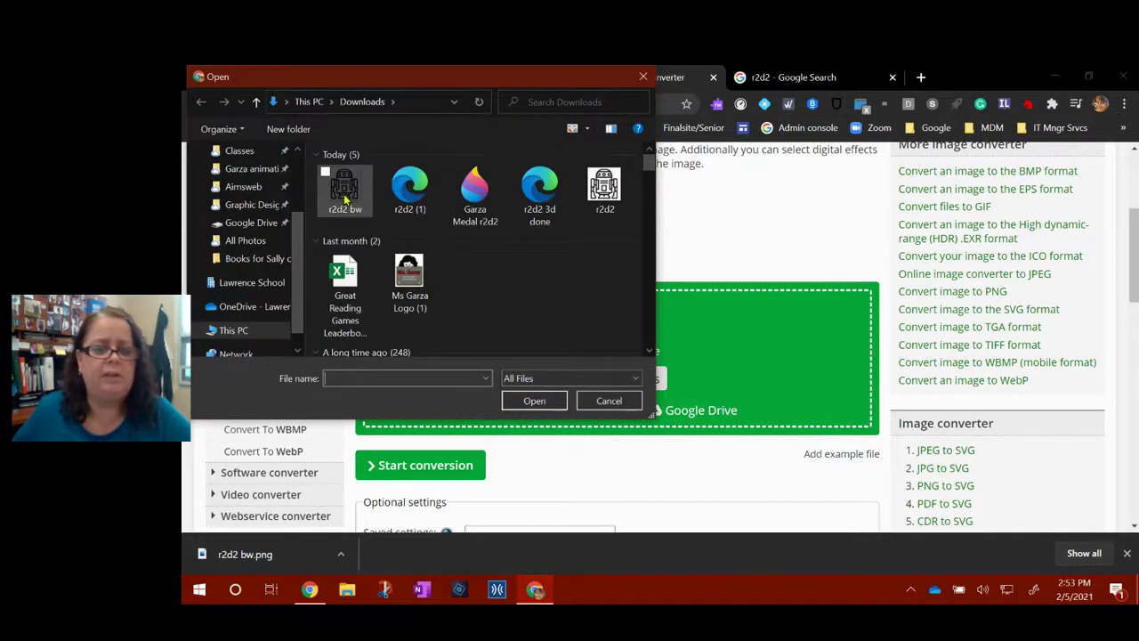
pyautogui.click(346, 213)
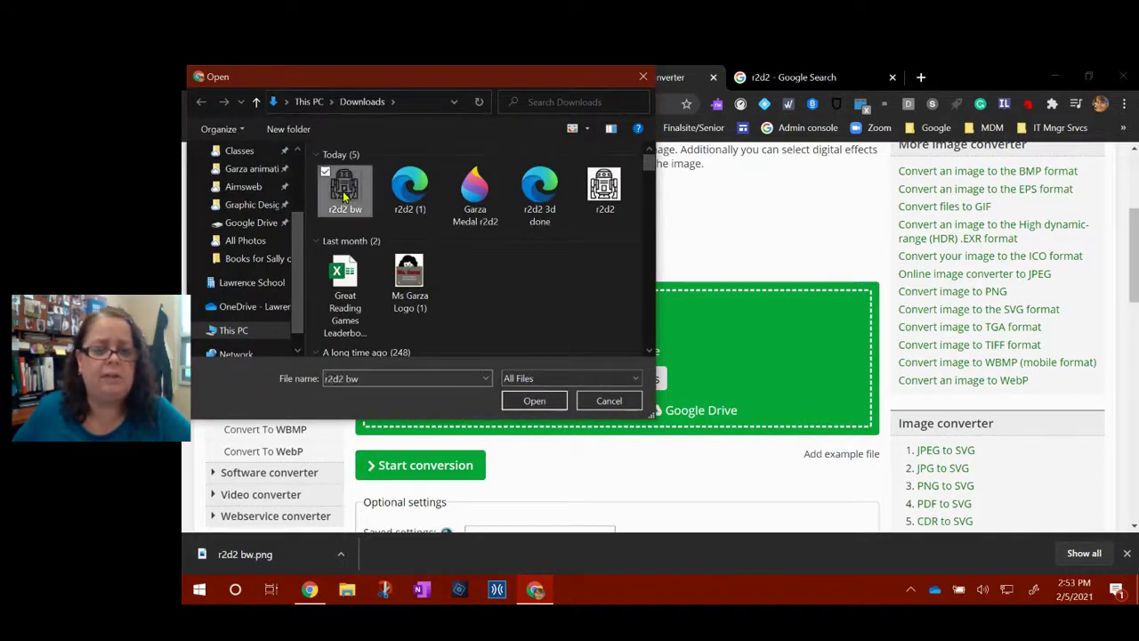
pyautogui.click(534, 401)
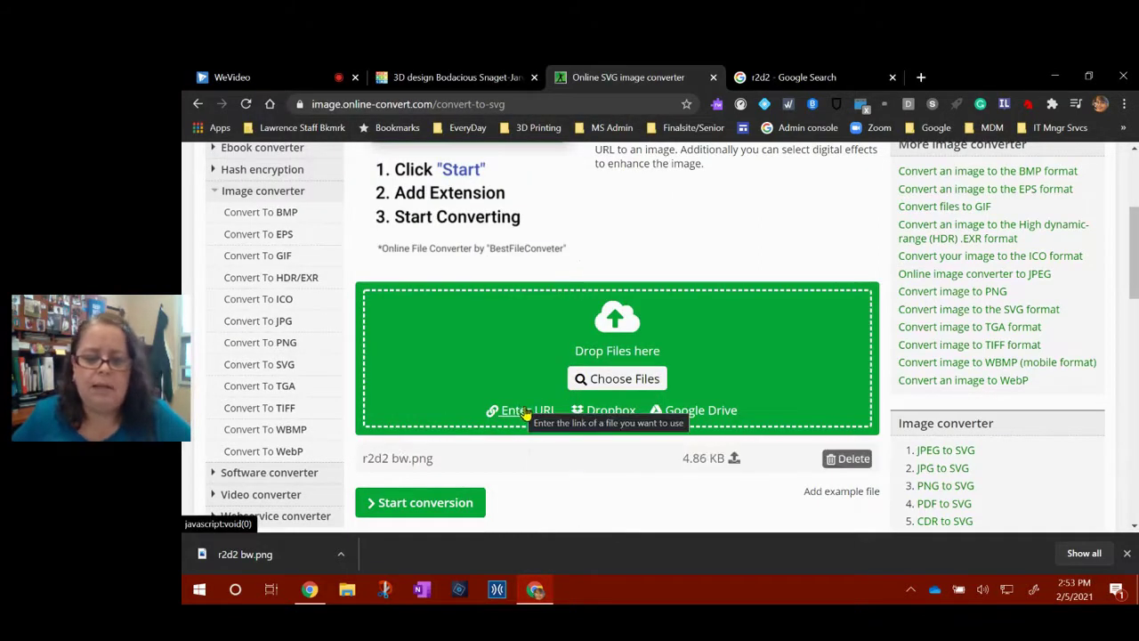
# Enter 'r2d2 bw1' as the name for saving the conversion settings
pyautogui.scroll(-5, 725, 437)
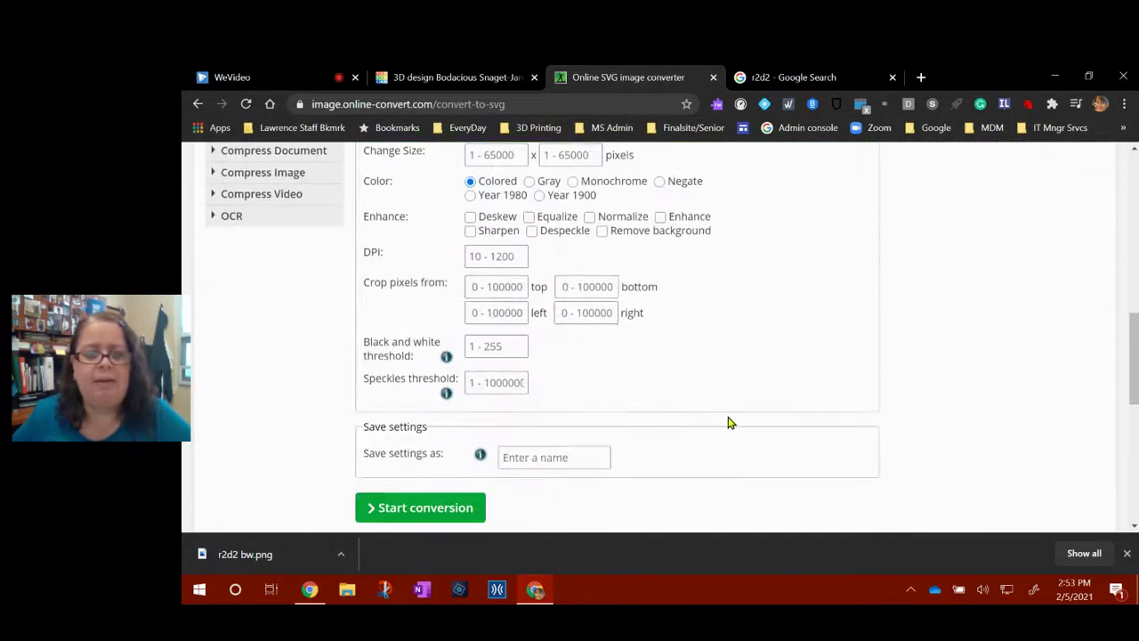
pyautogui.scroll(1, 730, 401)
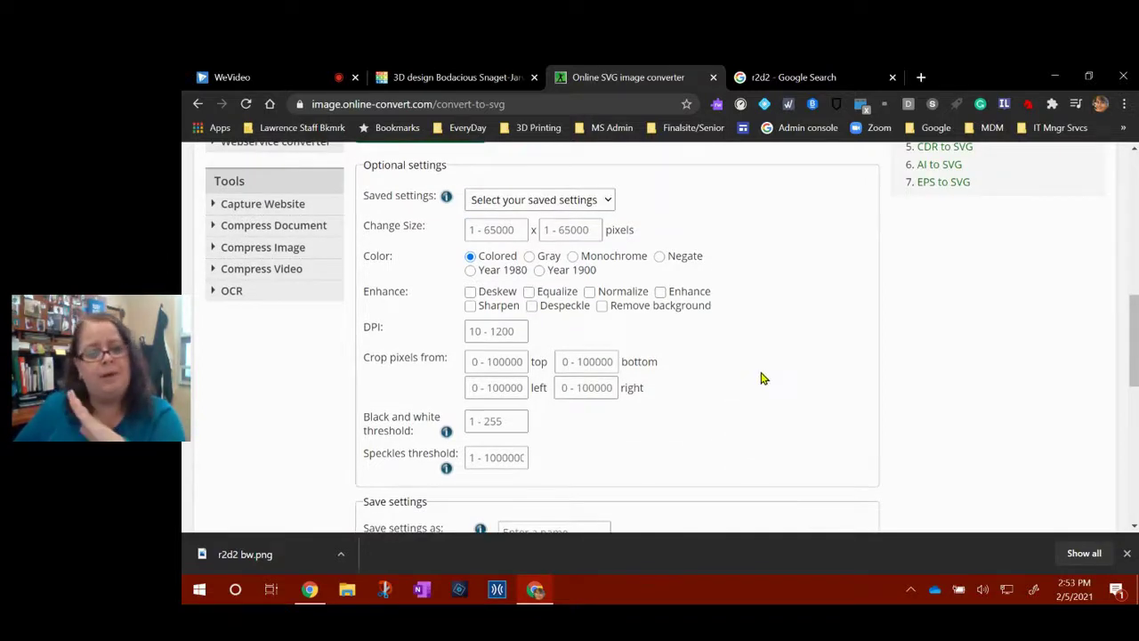
pyautogui.scroll(-2, 760, 378)
pyautogui.scroll(-2, 757, 383)
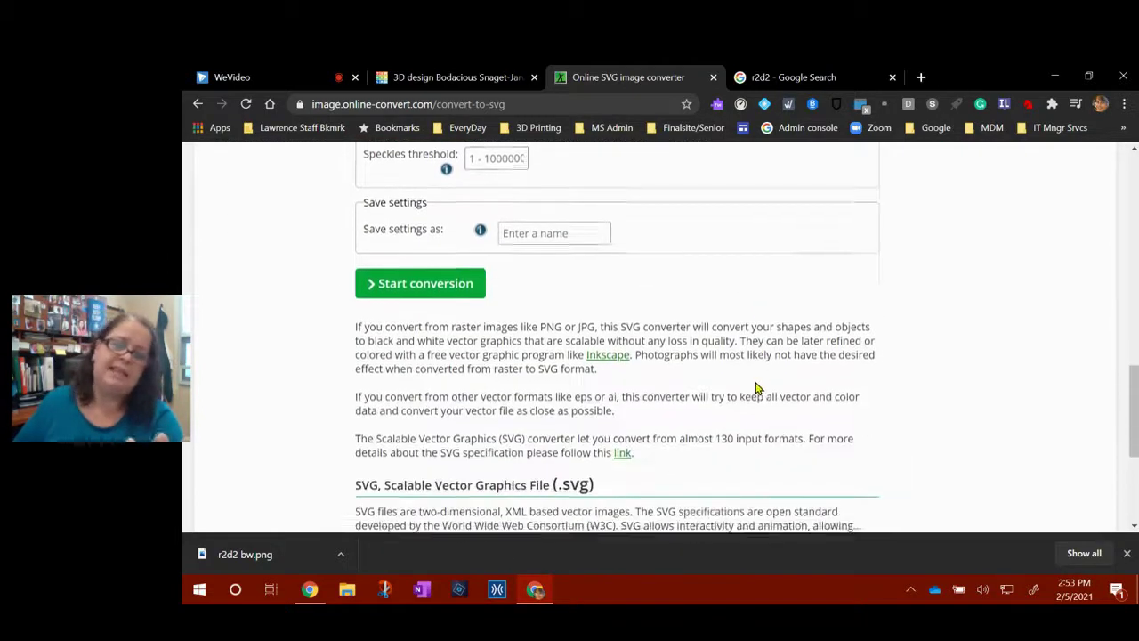
pyautogui.click(574, 233)
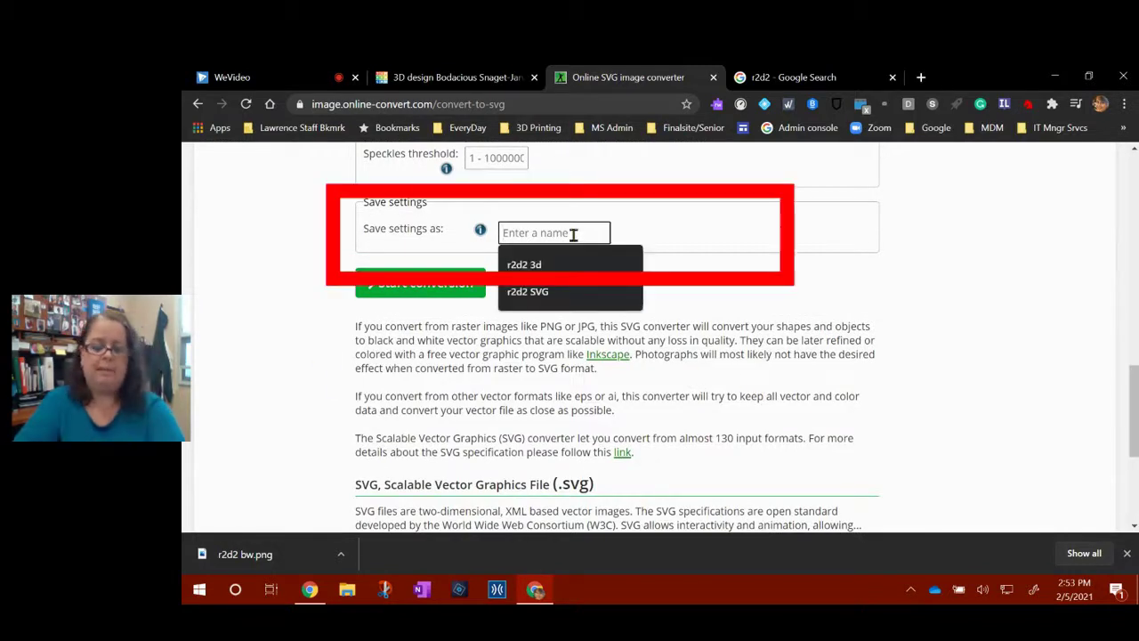
pyautogui.write('r2')
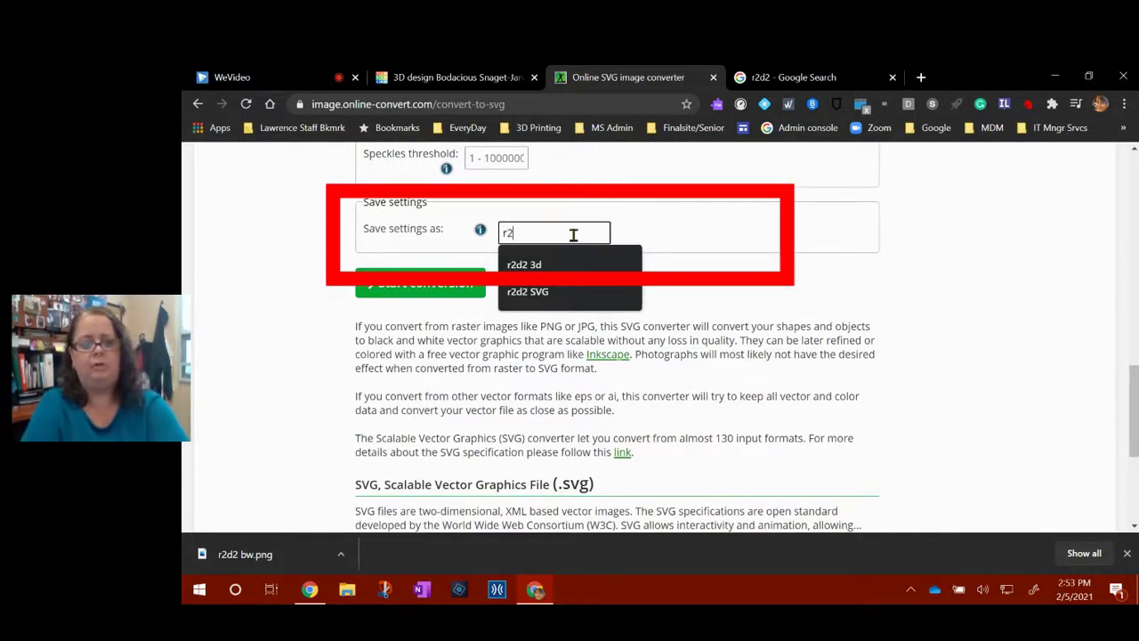
pyautogui.write('d2 bw1')
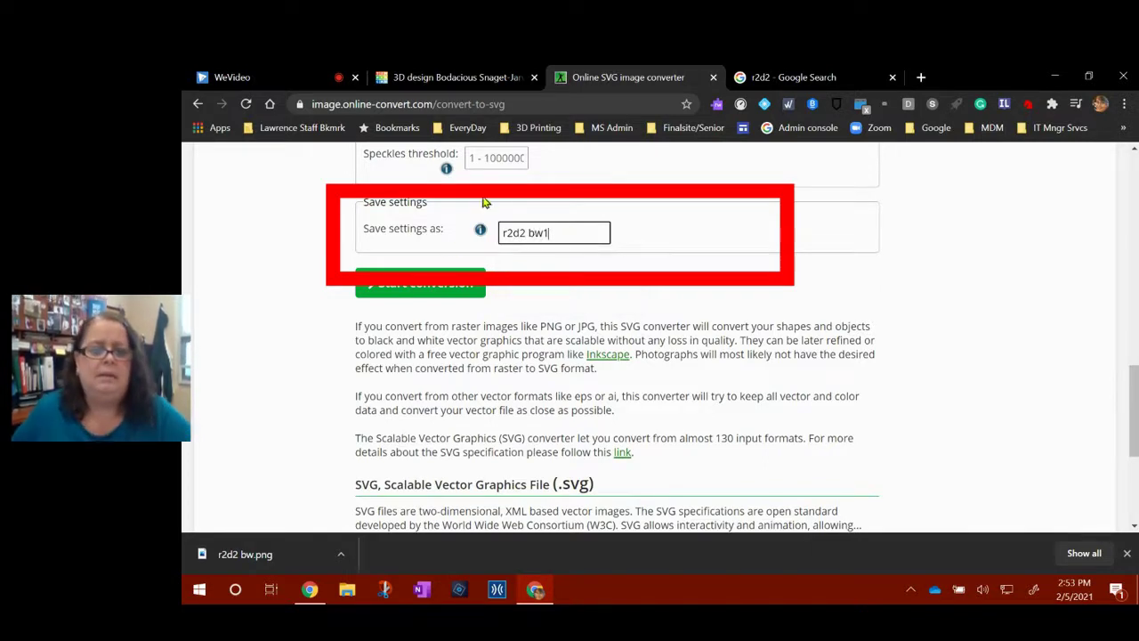
# Convert the image to SVG and save it to Downloads as 'r2d2 bw done.svg'
pyautogui.click(434, 284)
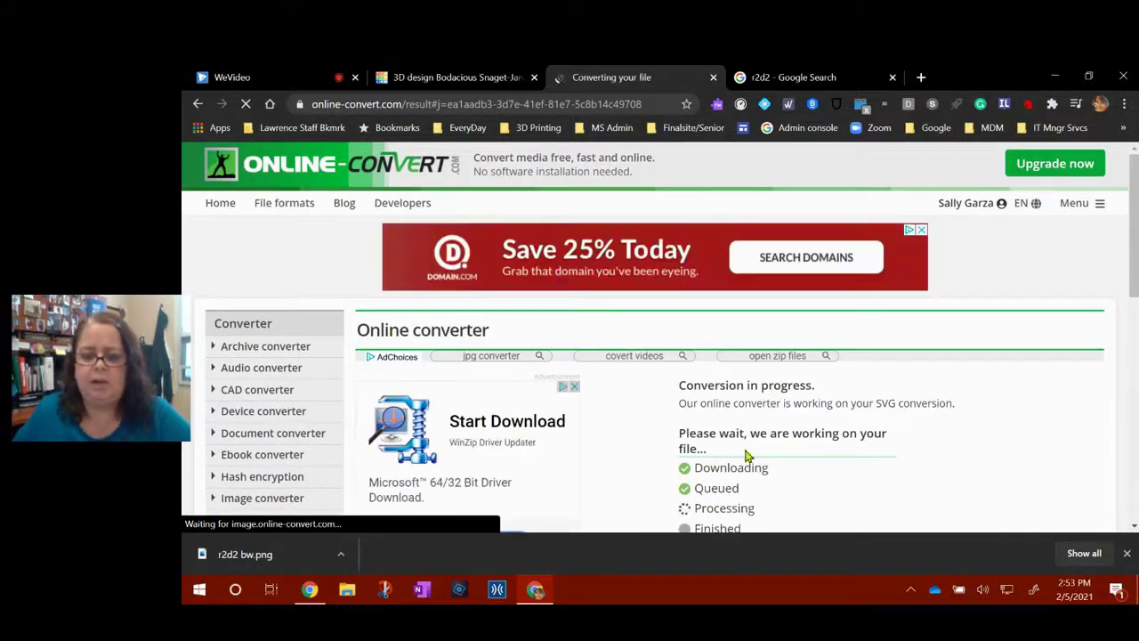
pyautogui.scroll(-2, 920, 404)
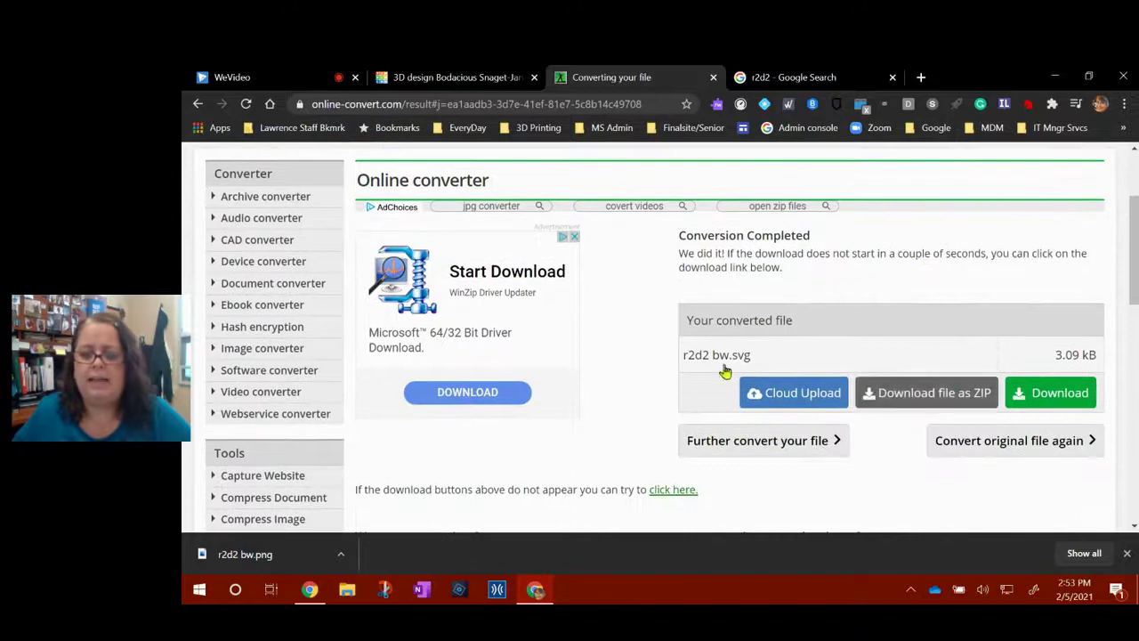
pyautogui.click(1060, 396)
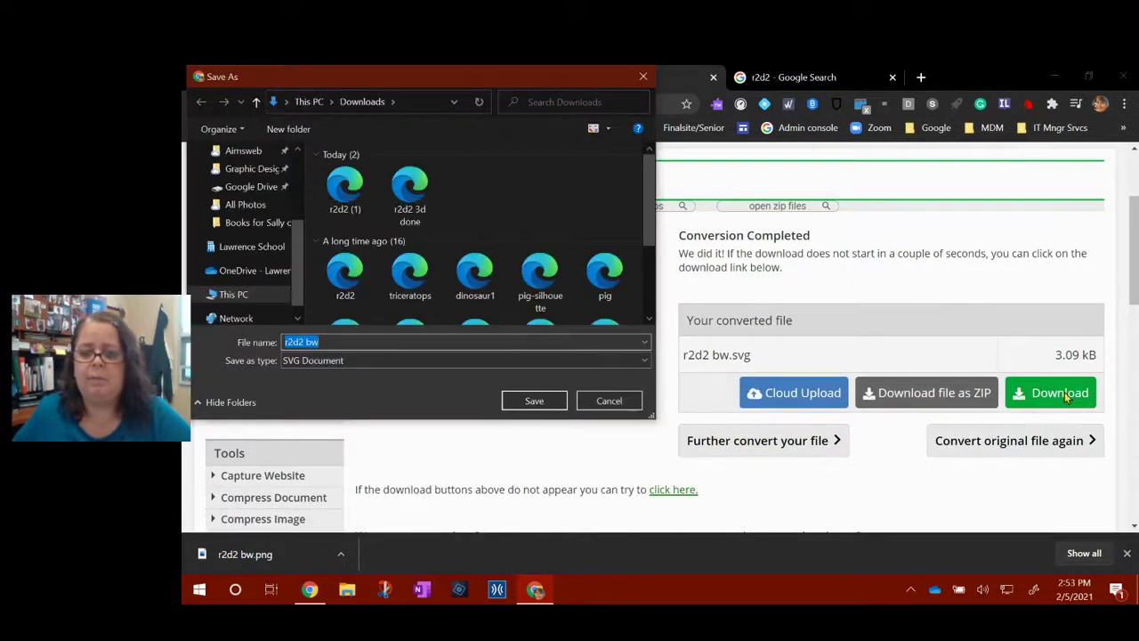
pyautogui.click(331, 342)
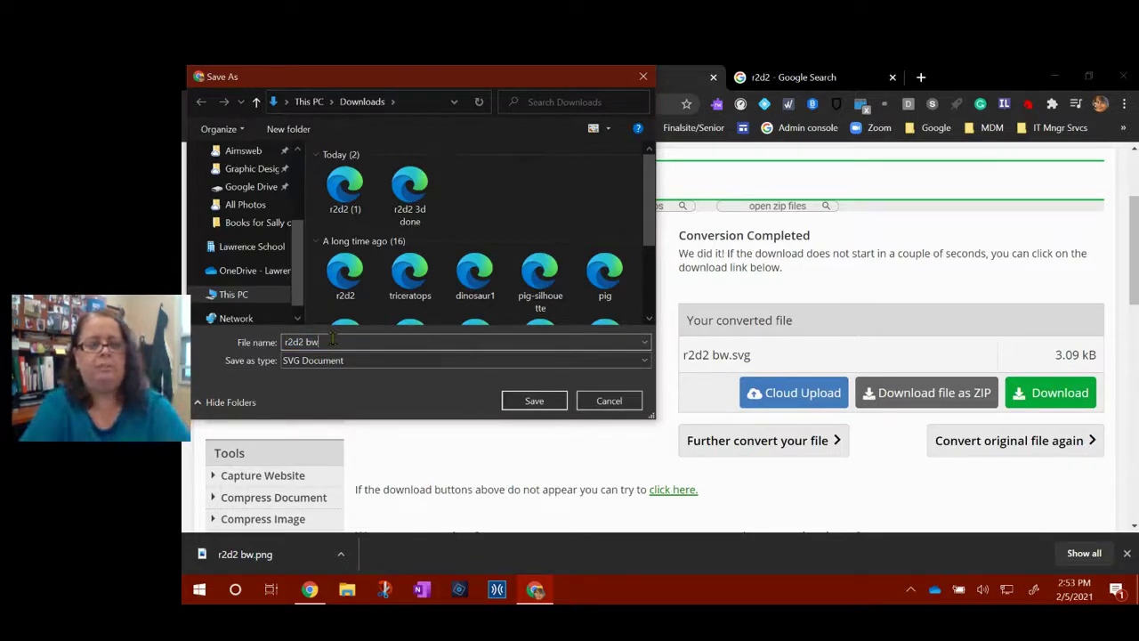
pyautogui.write('done')
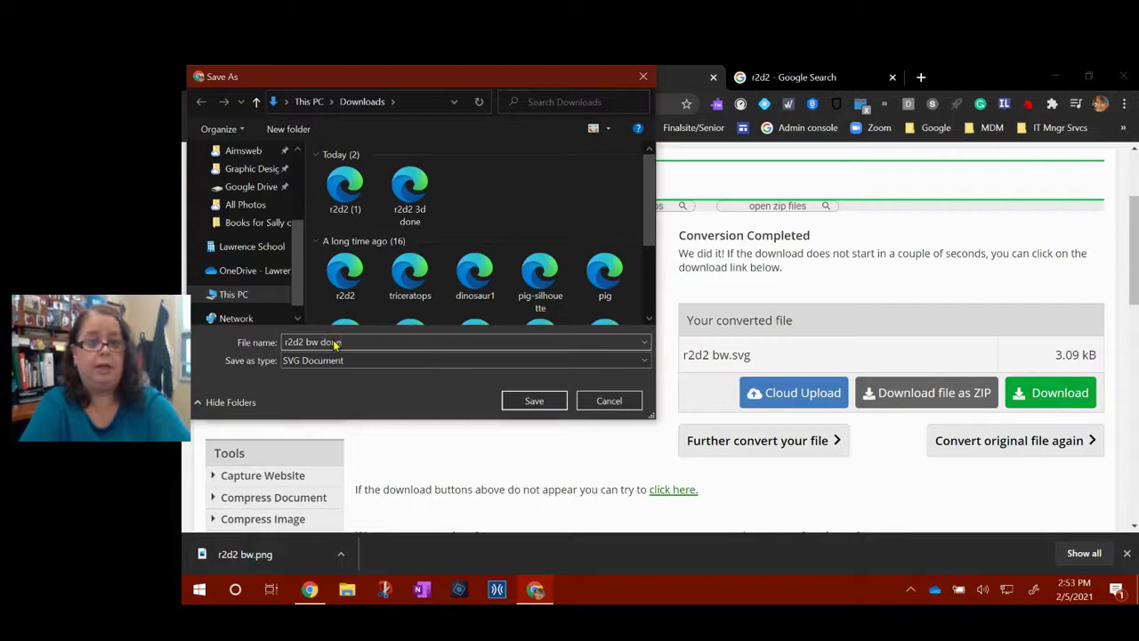
pyautogui.click(534, 400)
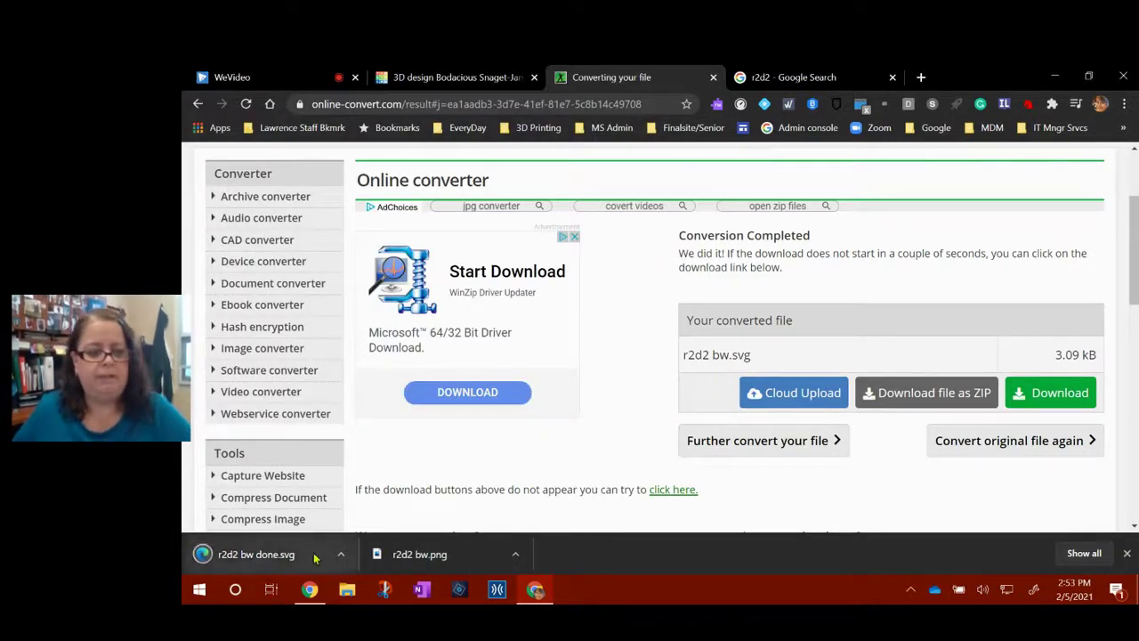
# Back in Tinkercad, import 'r2d2 bw done.svg' as a shape into the medal design
pyautogui.click(462, 78)
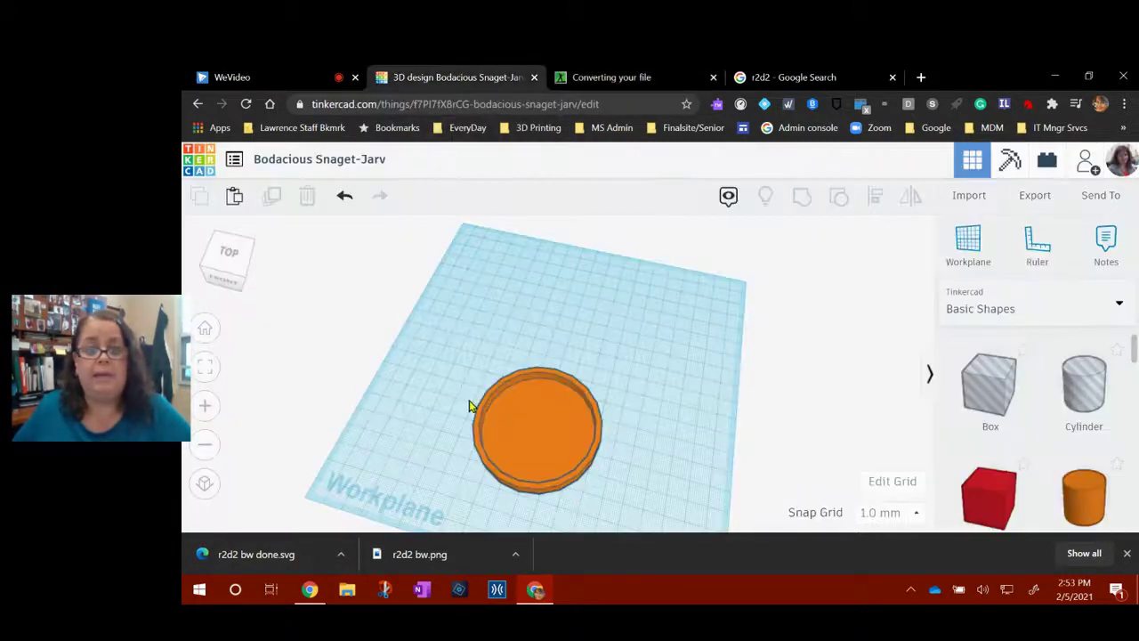
pyautogui.click(1127, 553)
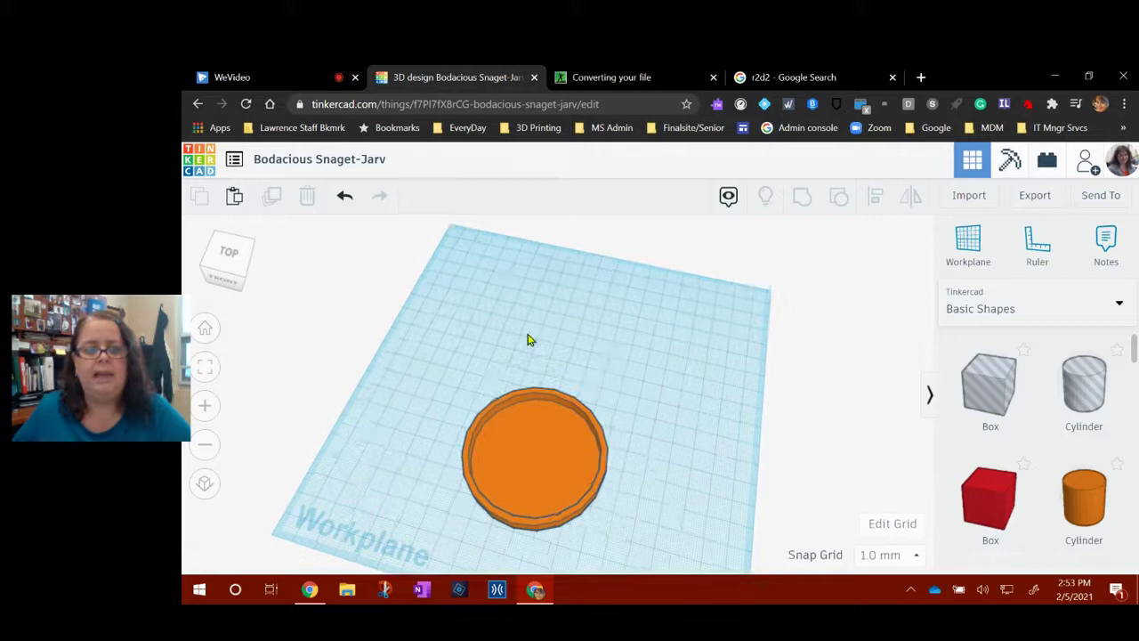
pyautogui.click(968, 197)
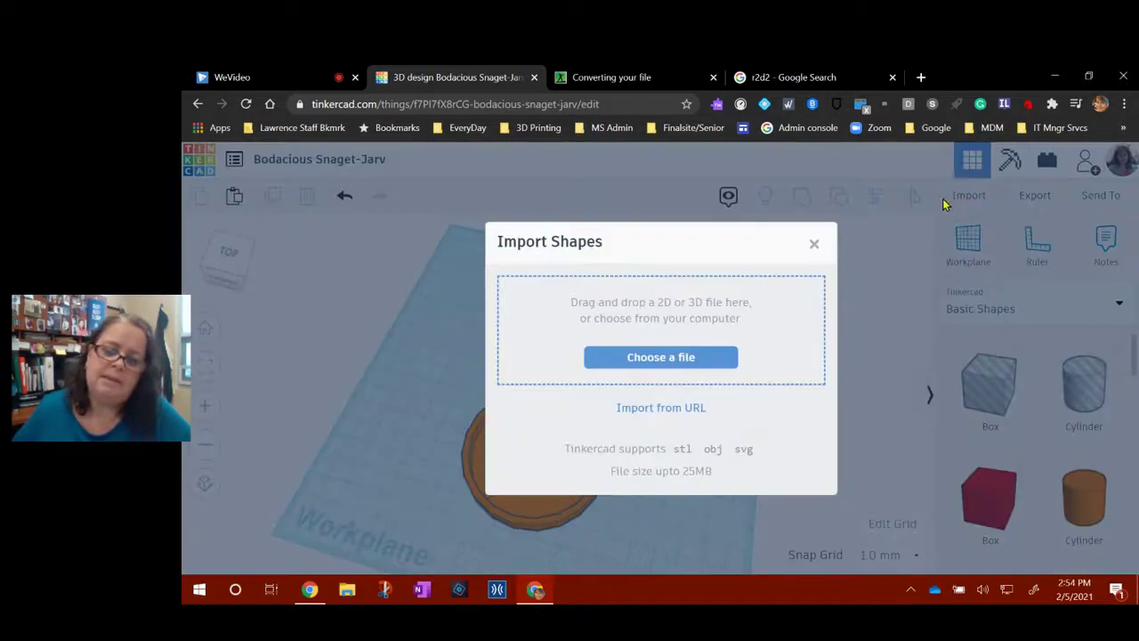
pyautogui.click(651, 359)
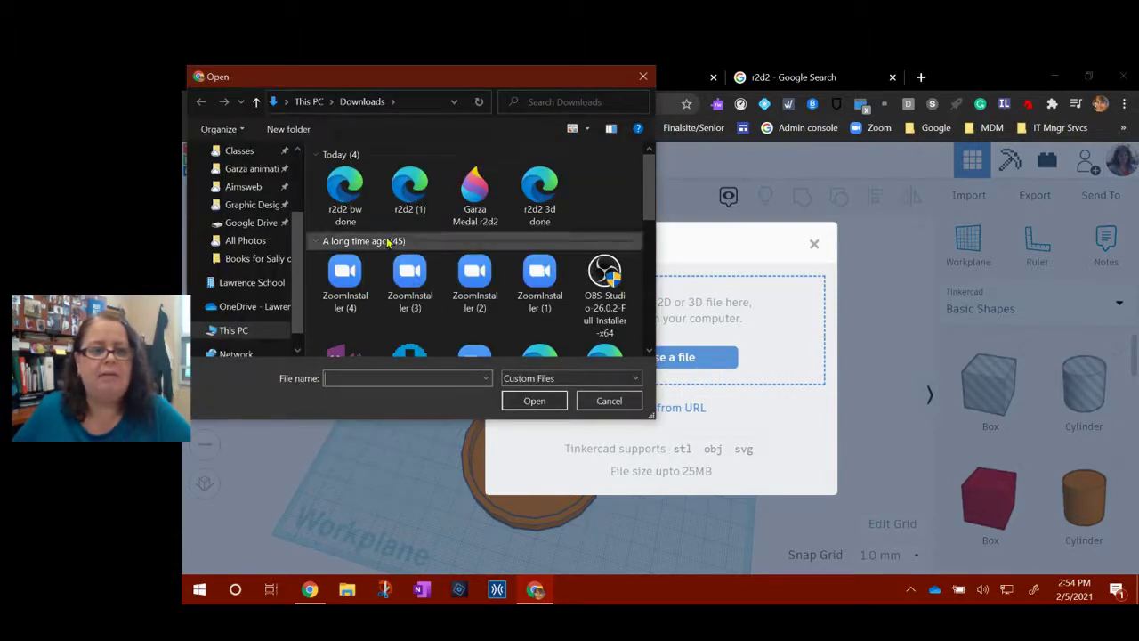
pyautogui.click(352, 189)
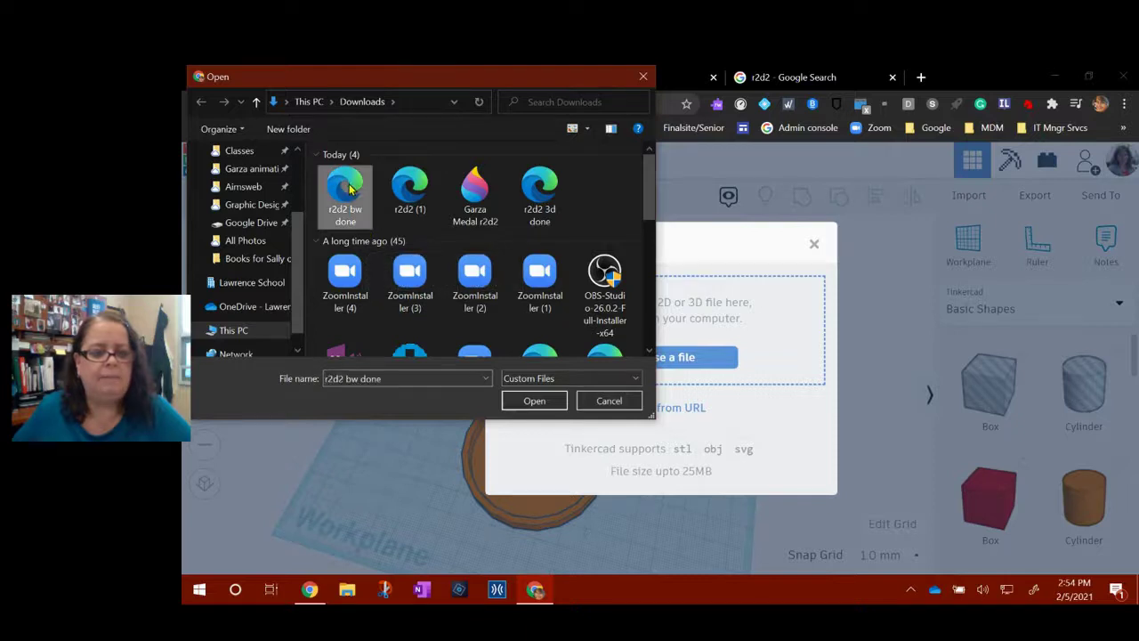
pyautogui.click(534, 401)
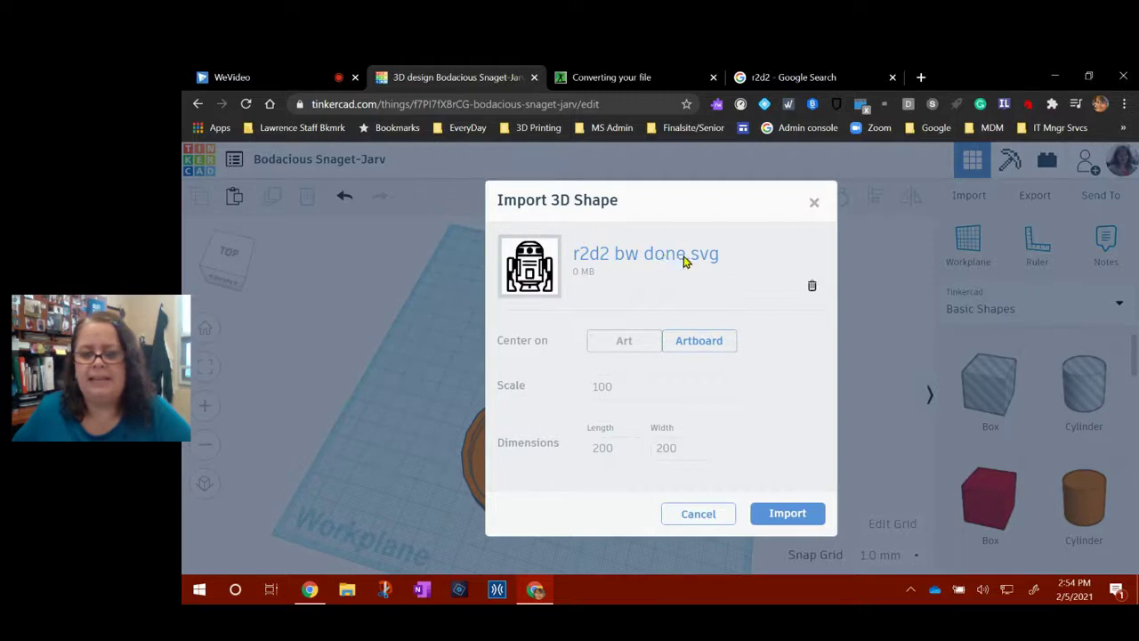
pyautogui.click(789, 520)
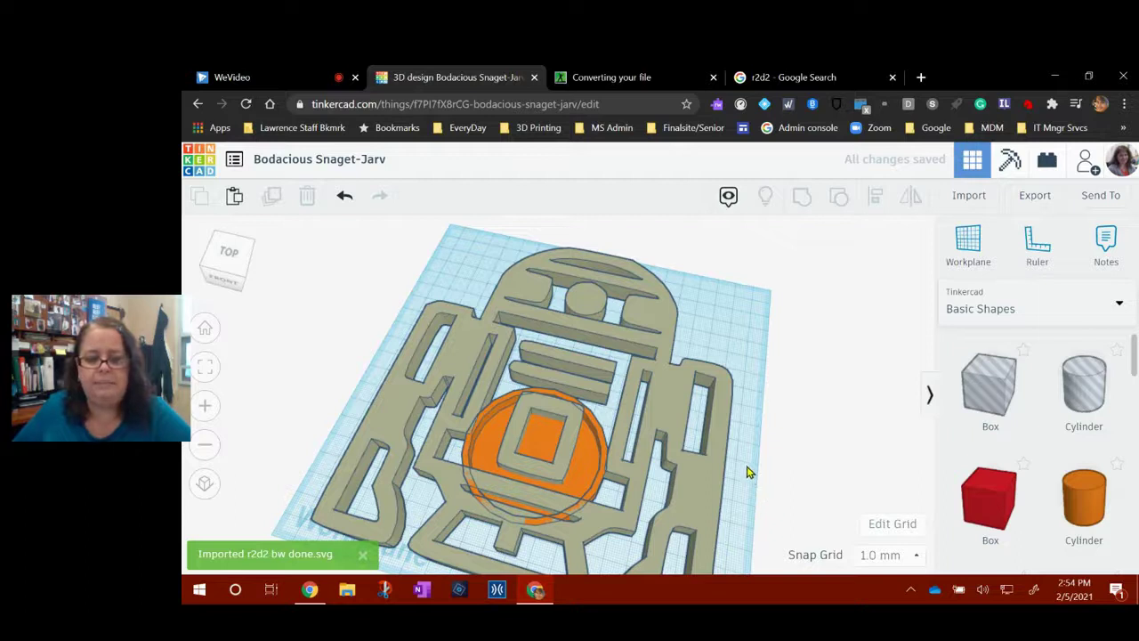
# Shrink the imported R2D2 shape to about 23.80 x 27.70 and move it onto the orange cylinder
pyautogui.scroll(-5, 747, 472)
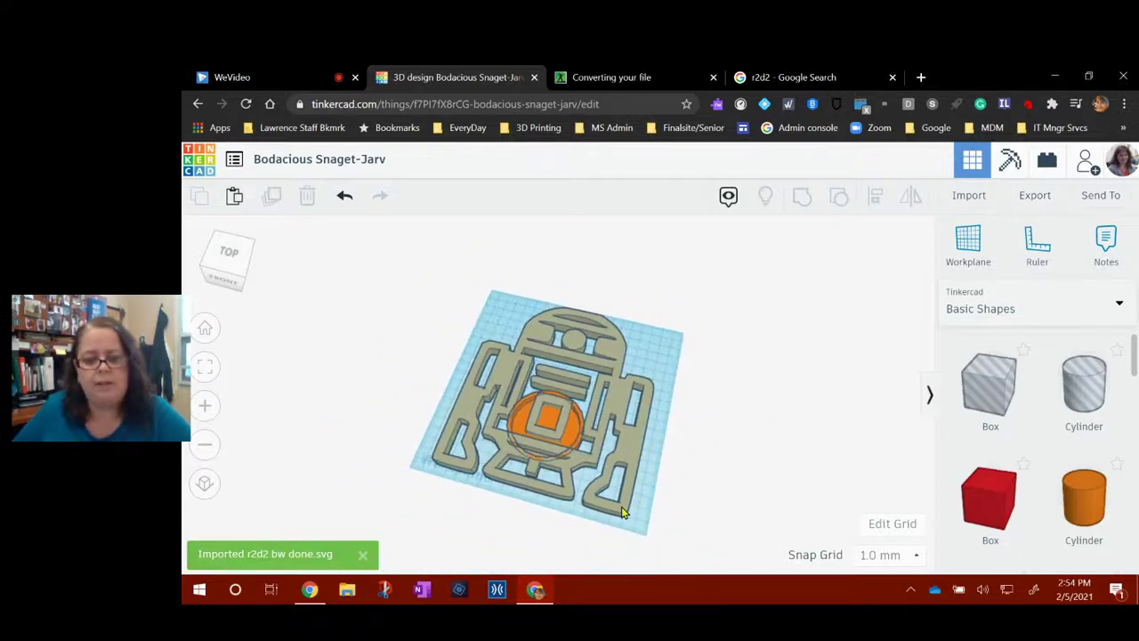
pyautogui.click(623, 513)
pyautogui.moveTo(625, 523); pyautogui.dragTo(521, 332)
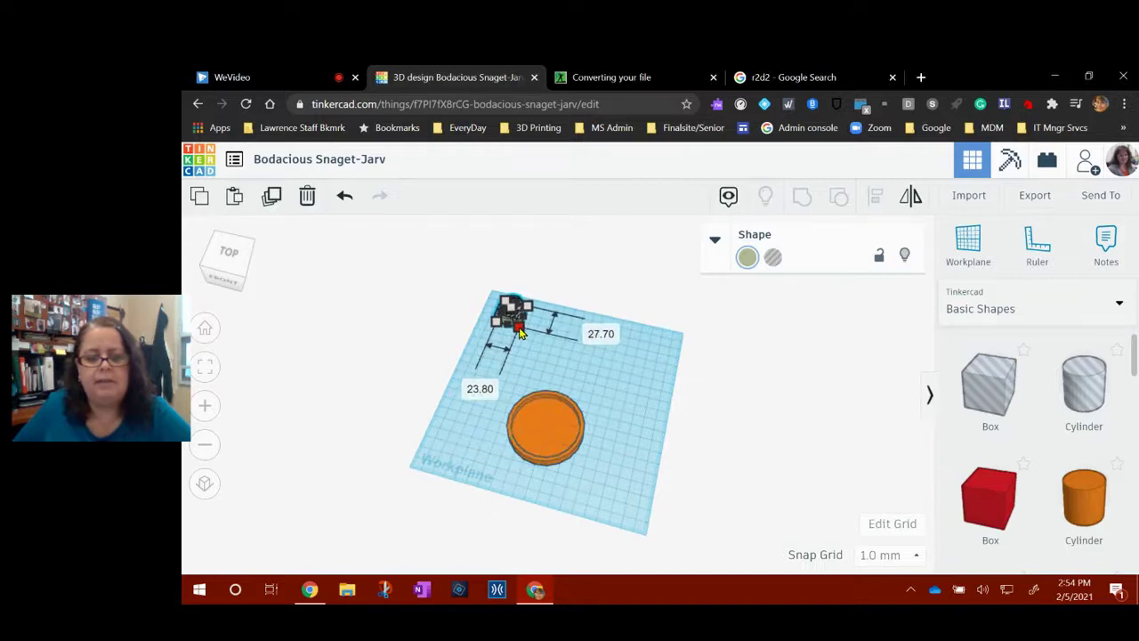
pyautogui.click(533, 348)
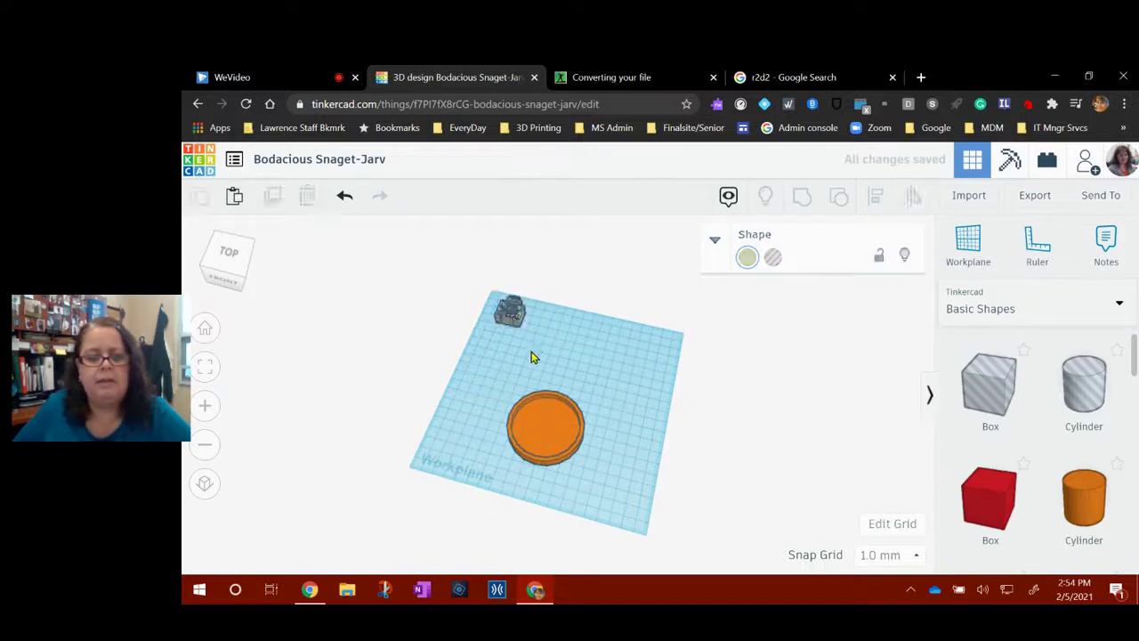
pyautogui.moveTo(511, 313); pyautogui.dragTo(546, 437)
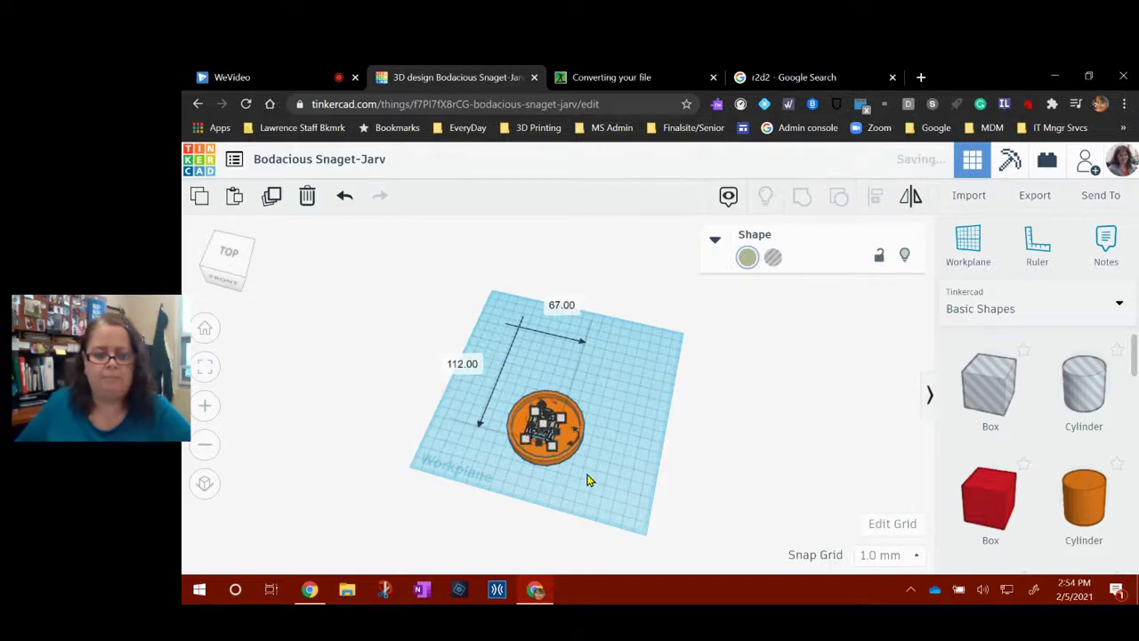
# From a top-down view, resize R2D2 to 28.80 x 32.00
pyautogui.scroll(2, 579, 479)
pyautogui.scroll(3, 583, 483)
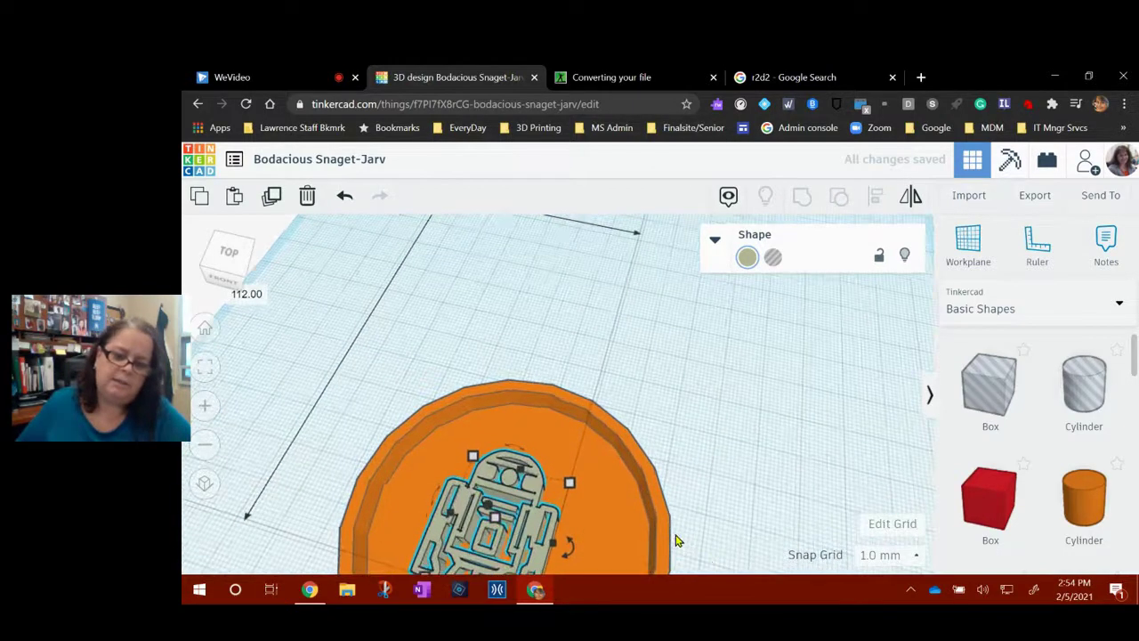
pyautogui.scroll(-1, 676, 536)
pyautogui.click(700, 536)
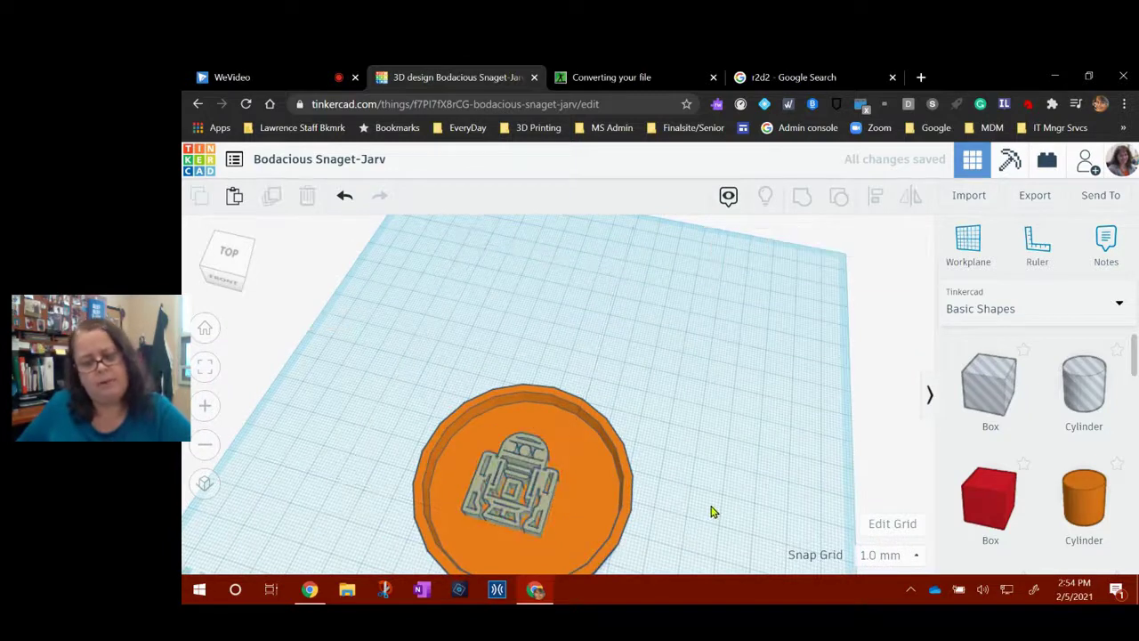
pyautogui.moveTo(761, 525); pyautogui.dragTo(684, 427, button='right')
pyautogui.moveTo(685, 427)
pyautogui.mouseDown()
pyautogui.moveTo(746, 470)
pyautogui.moveTo(701, 439)
pyautogui.mouseUp()
pyautogui.moveTo(703, 447); pyautogui.dragTo(694, 476, button='right')
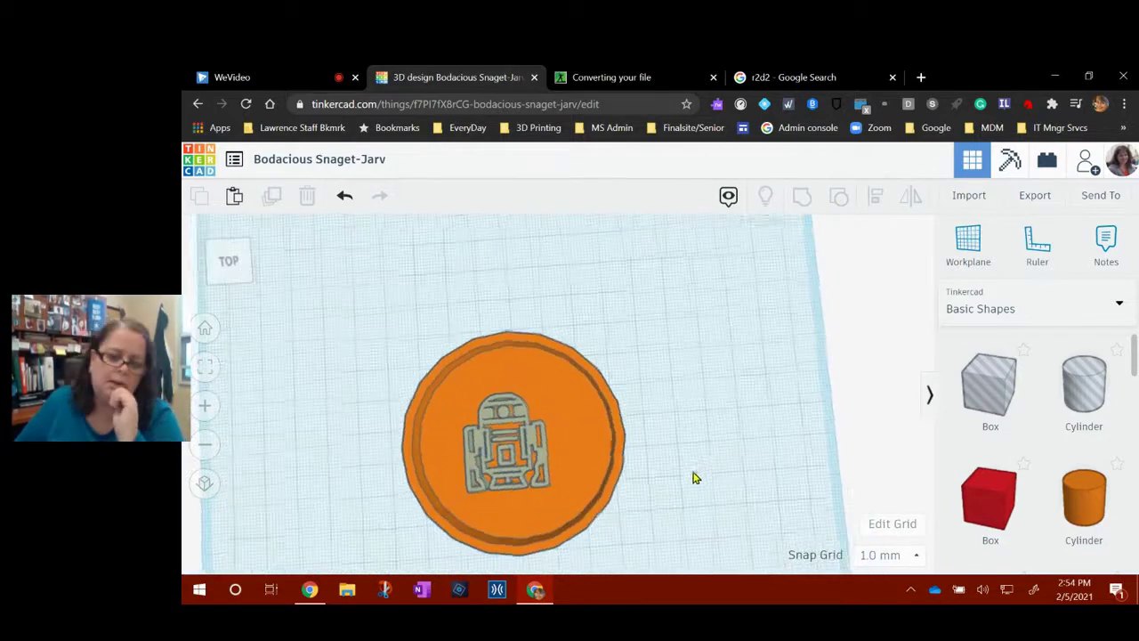
pyautogui.click(538, 456)
pyautogui.moveTo(546, 389); pyautogui.dragTo(562, 382)
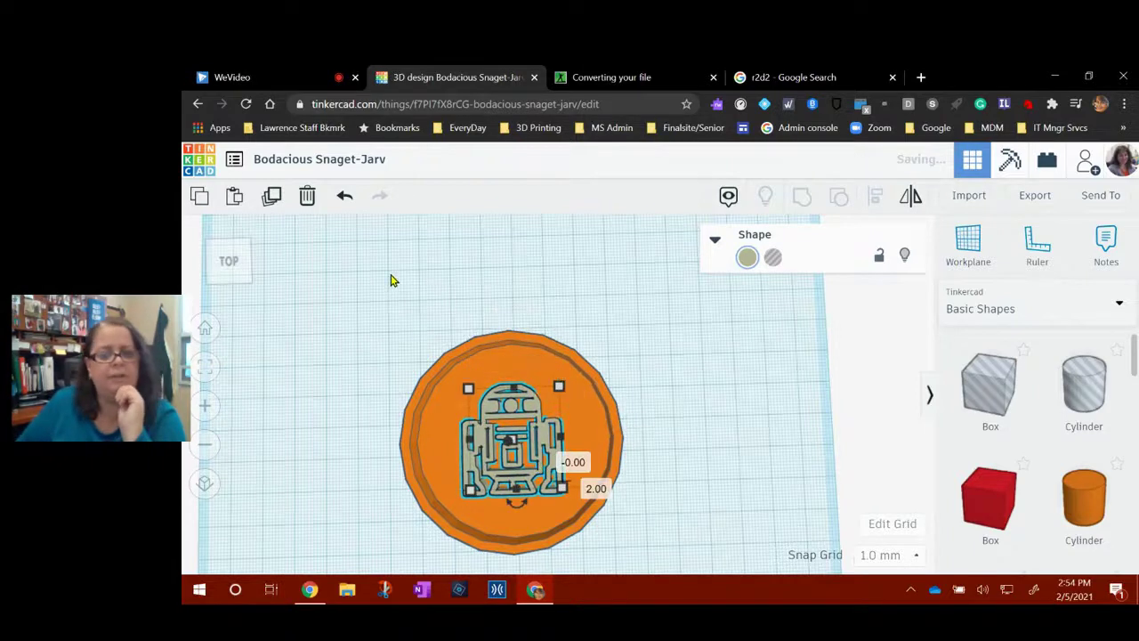
# Select the disc and R2D2 together and align R2D2 to the disc's centre
pyautogui.moveTo(392, 281); pyautogui.dragTo(633, 541)
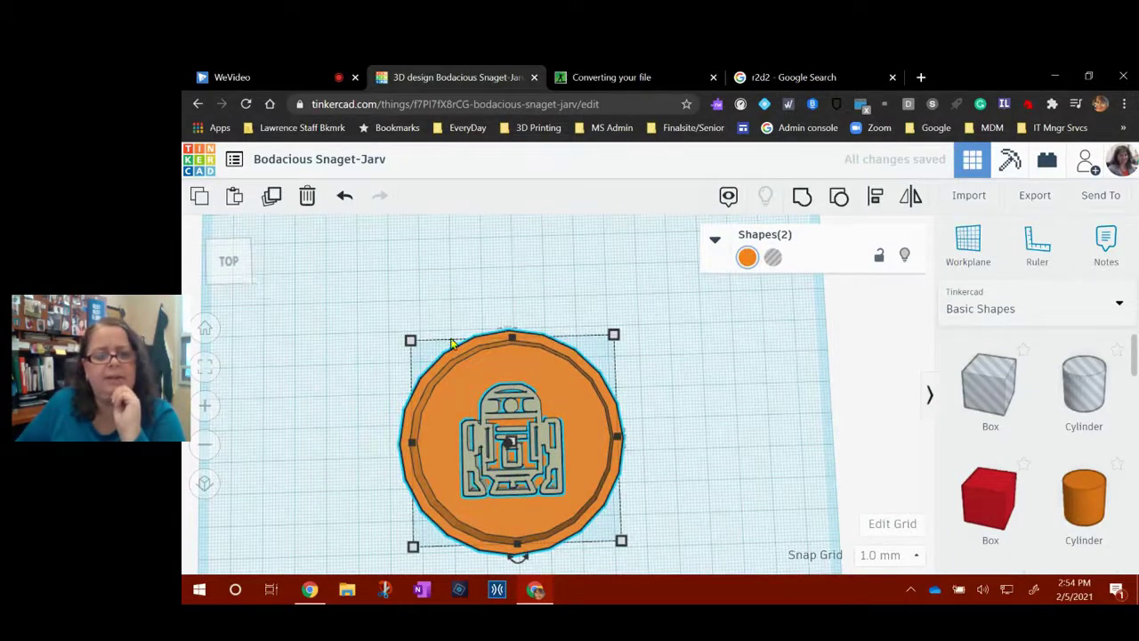
pyautogui.moveTo(347, 278); pyautogui.dragTo(628, 564)
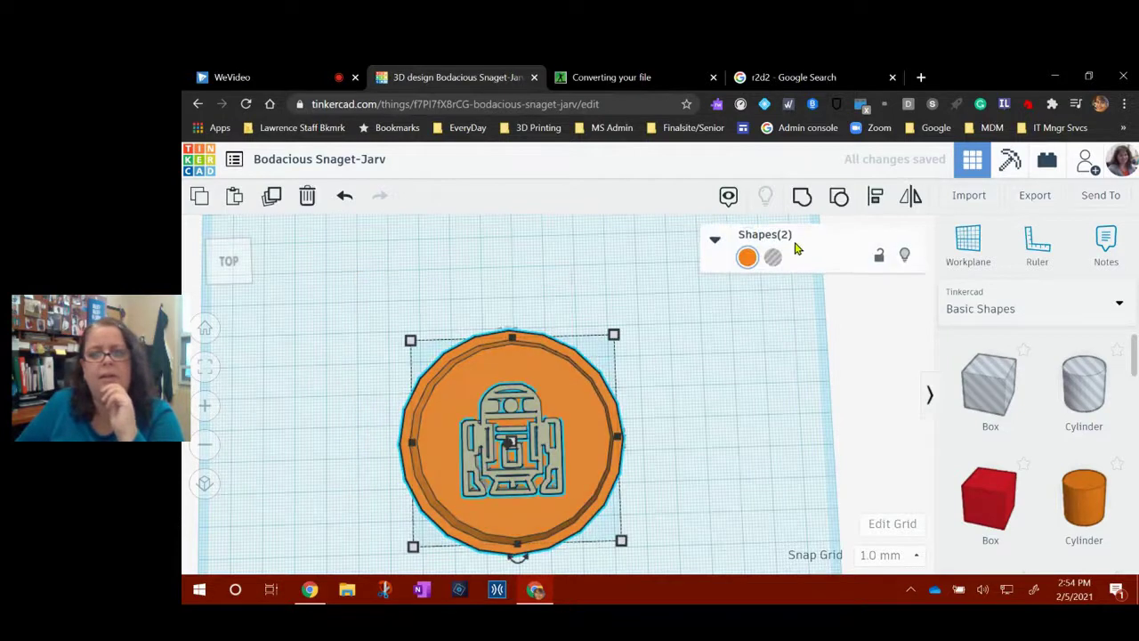
pyautogui.click(877, 199)
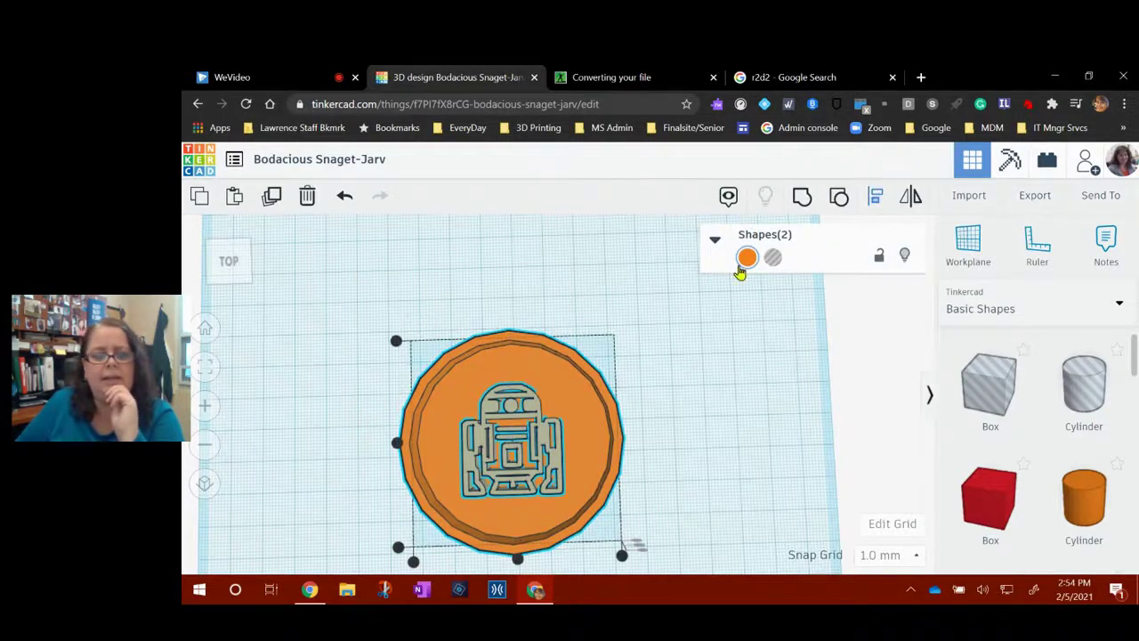
pyautogui.click(518, 561)
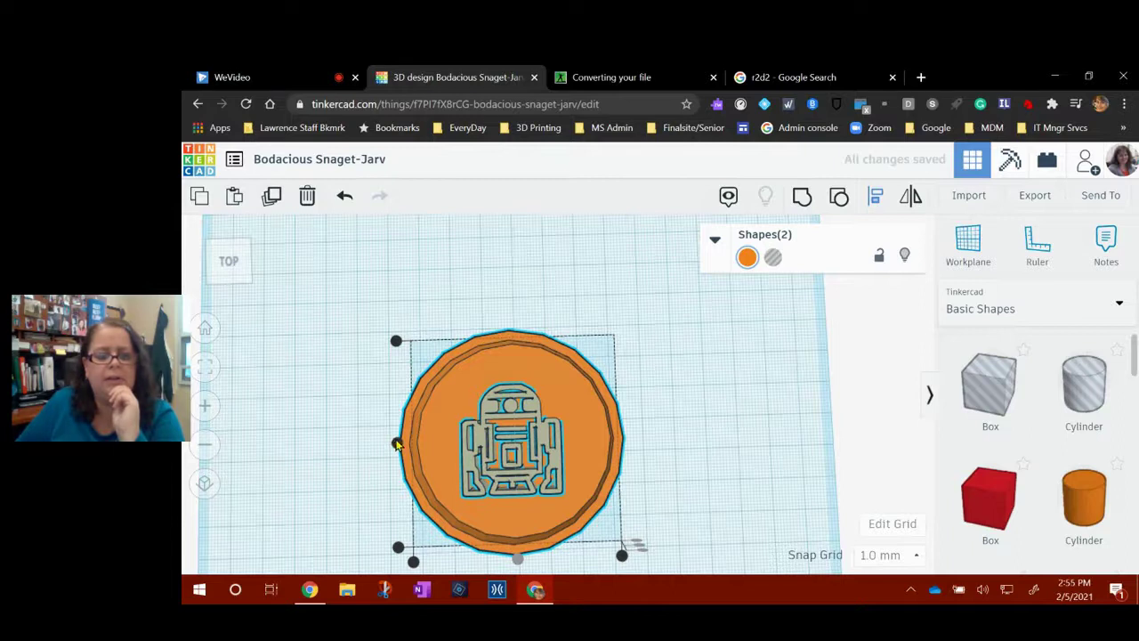
pyautogui.click(728, 411)
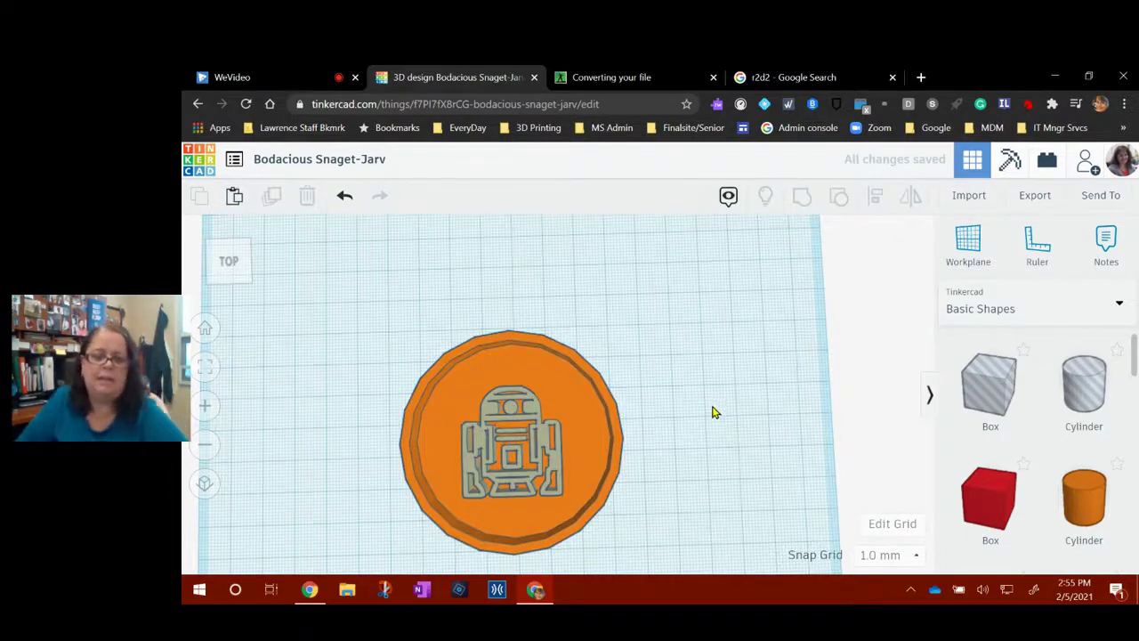
pyautogui.moveTo(712, 475); pyautogui.dragTo(628, 409, button='right')
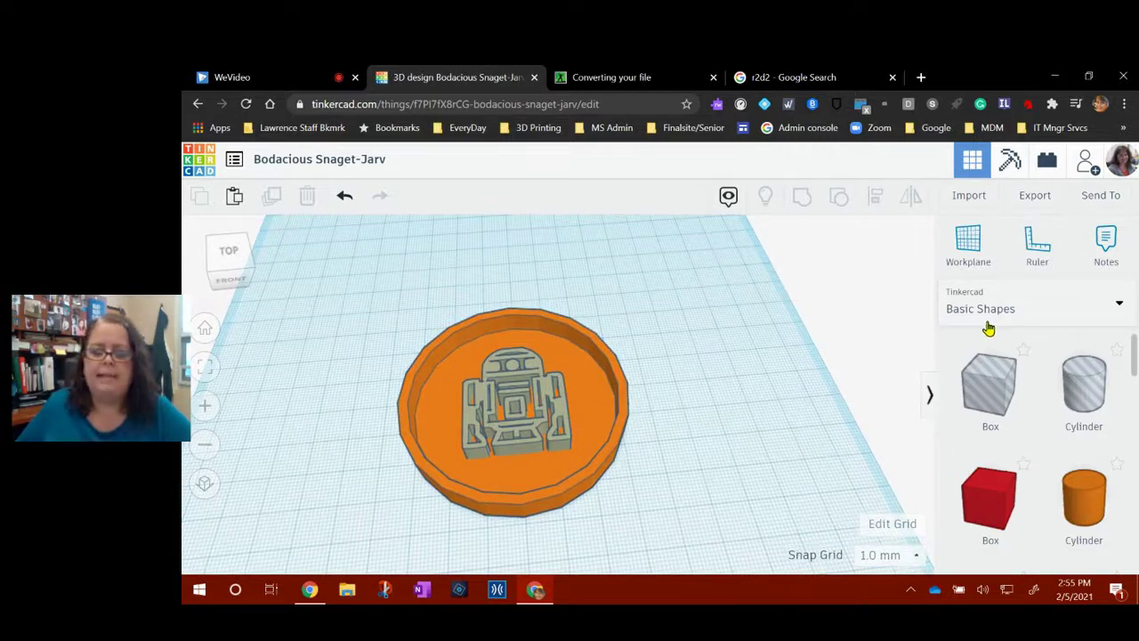
# Add a cylinder hole and size it to 5 x 5 mm
pyautogui.moveTo(895, 381); pyautogui.dragTo(731, 449, button='right')
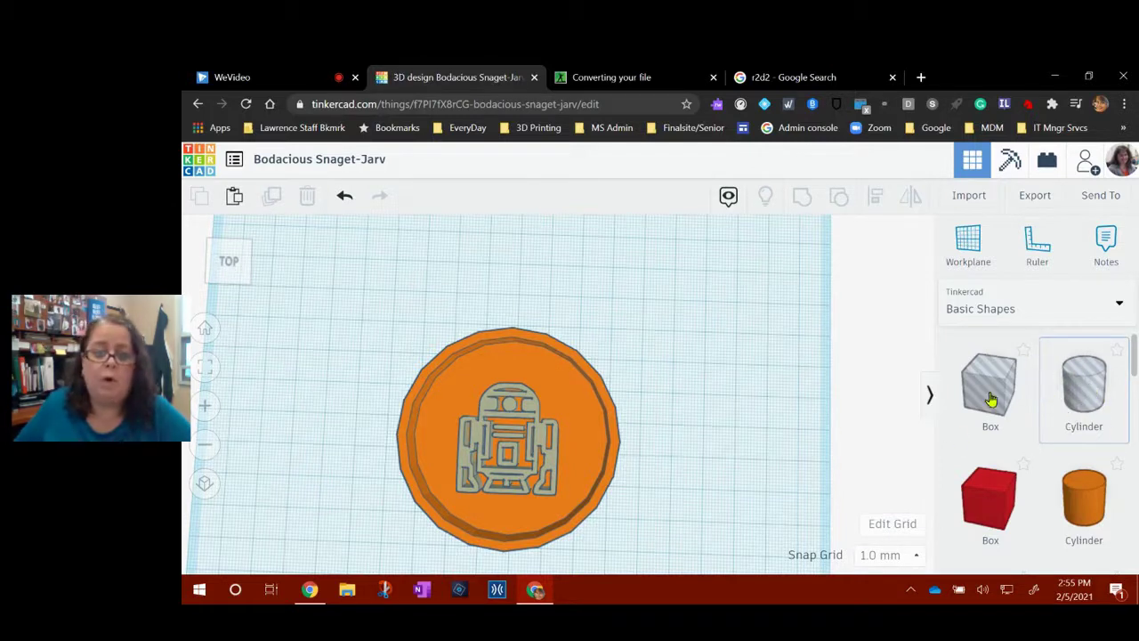
pyautogui.moveTo(991, 400); pyautogui.dragTo(659, 313)
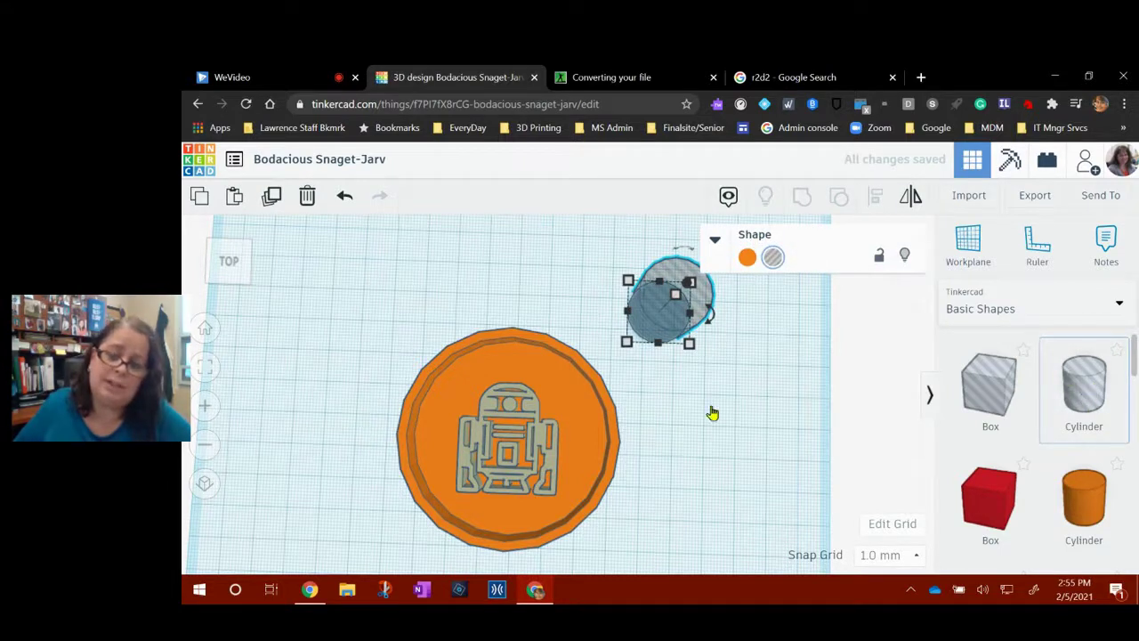
pyautogui.moveTo(691, 345); pyautogui.dragTo(665, 319)
pyautogui.click(735, 303)
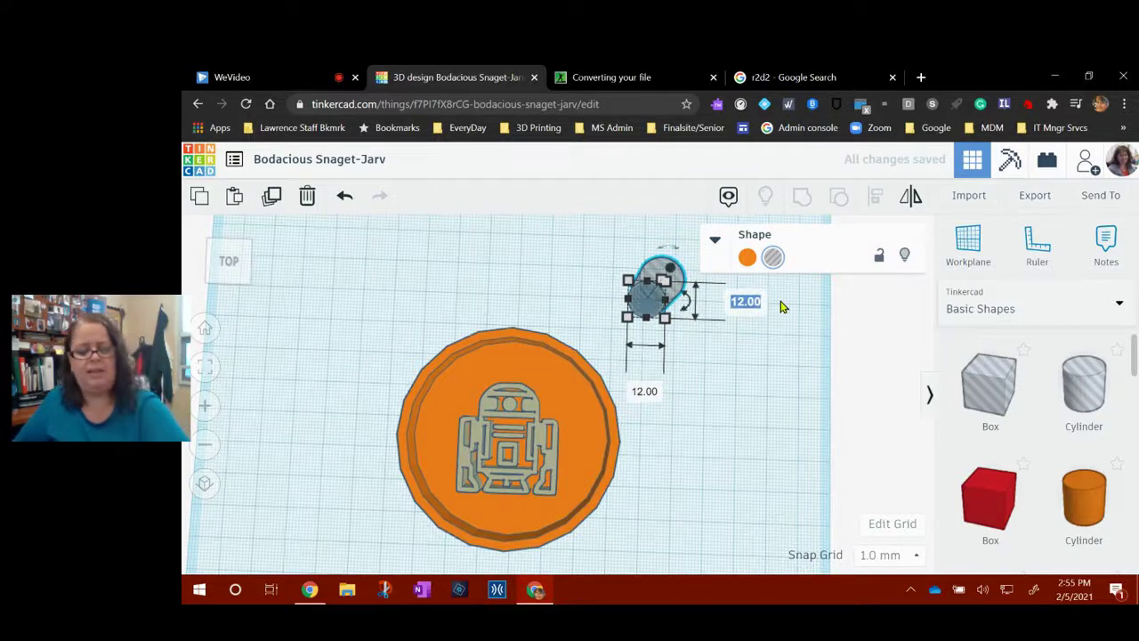
pyautogui.write('5')
pyautogui.click(646, 392)
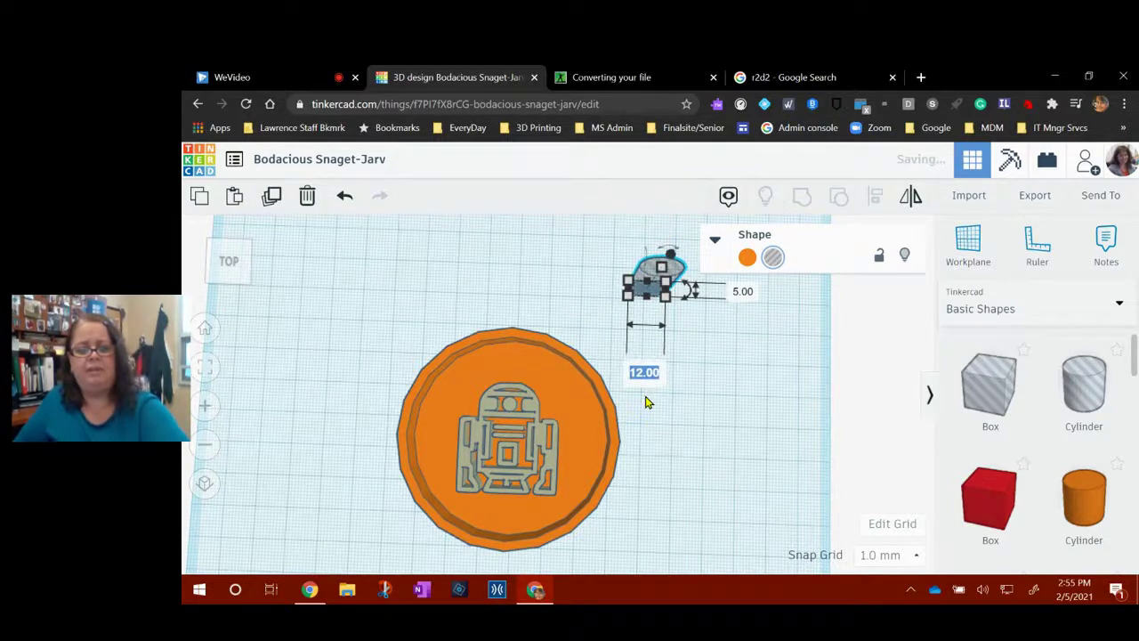
pyautogui.write('5')
pyautogui.press('Return')
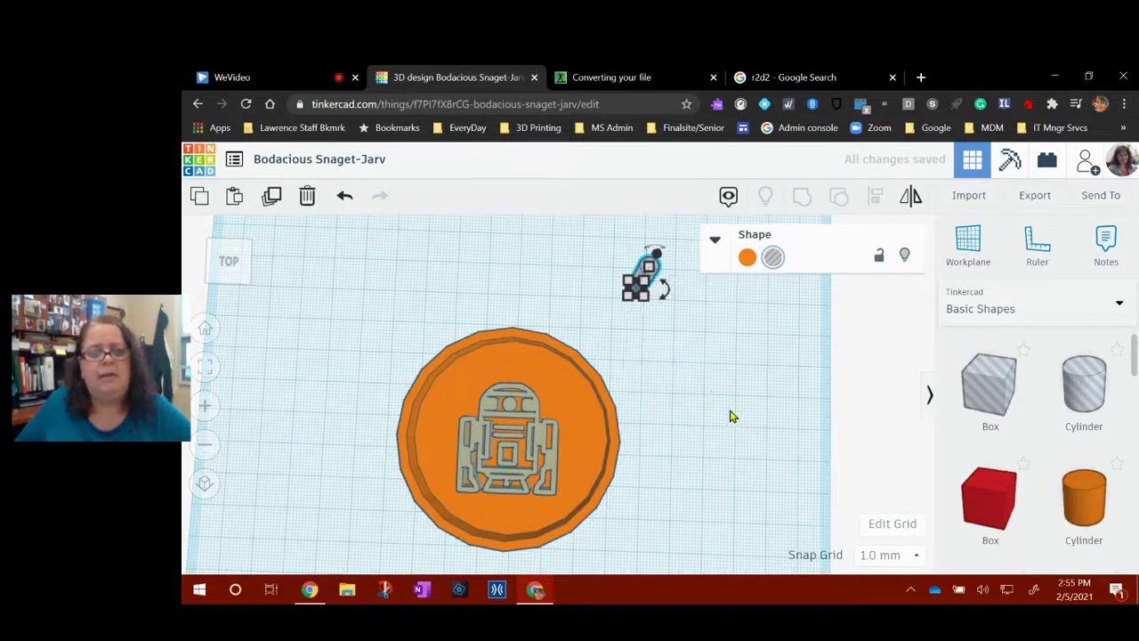
# Move the 5 mm hole inside the disc near its top rim
pyautogui.moveTo(733, 415); pyautogui.dragTo(668, 321, button='right')
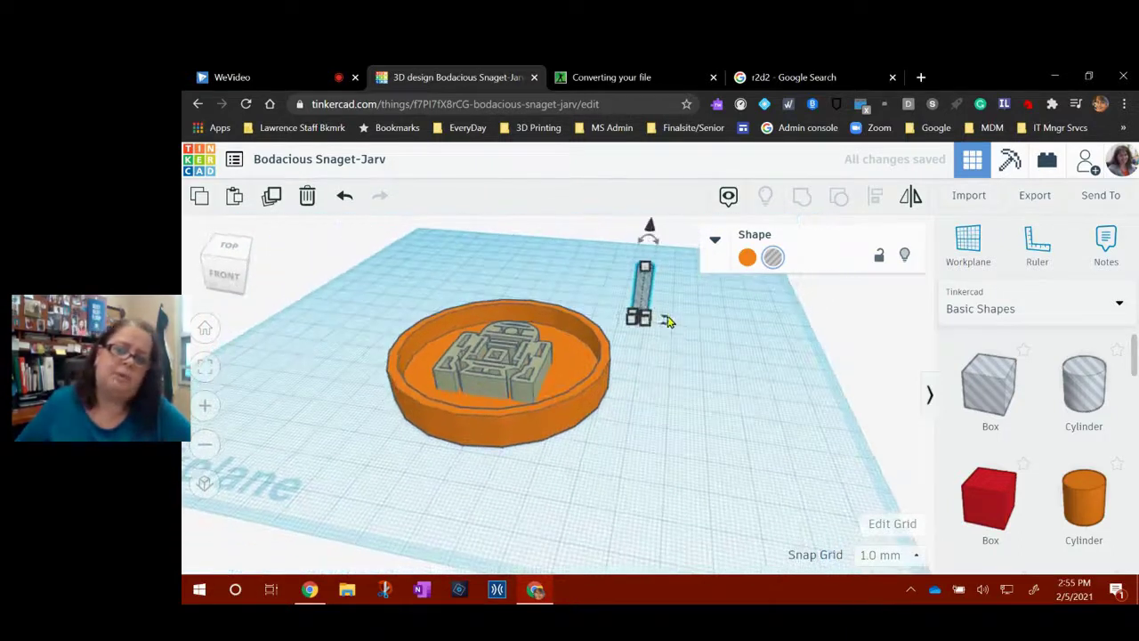
pyautogui.moveTo(645, 298); pyautogui.dragTo(523, 319)
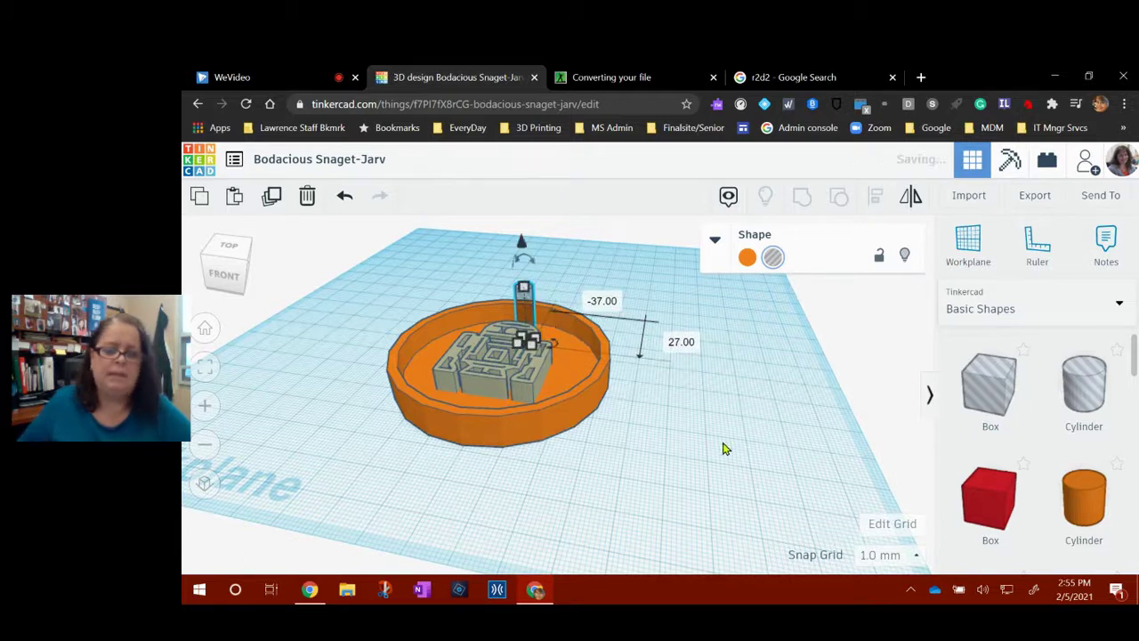
pyautogui.moveTo(625, 412); pyautogui.dragTo(658, 532, button='right')
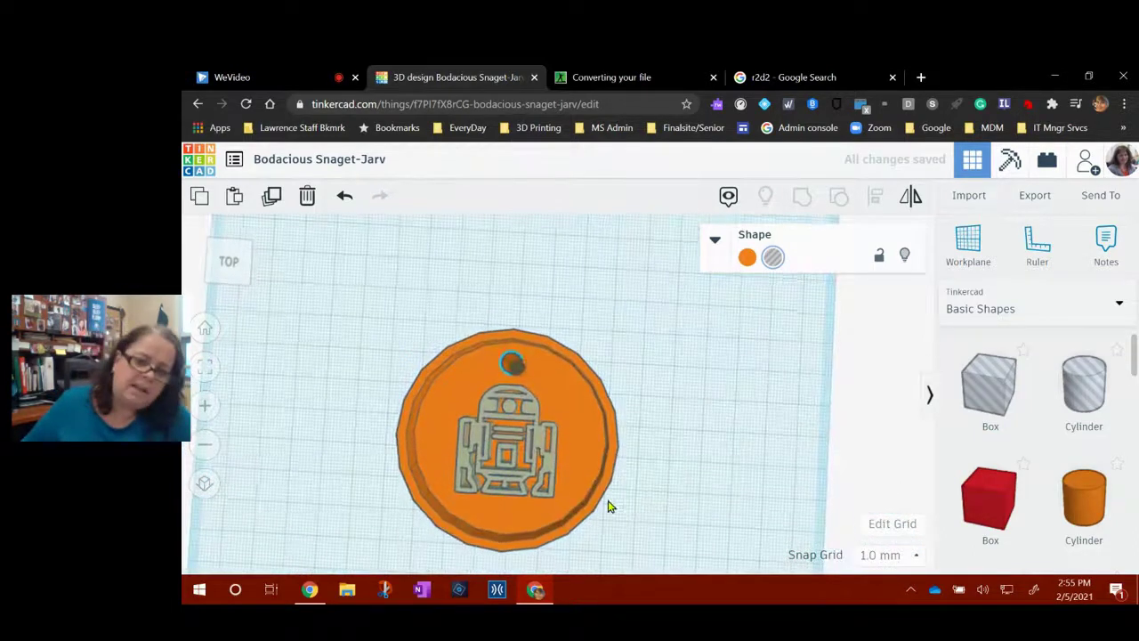
pyautogui.click(712, 374)
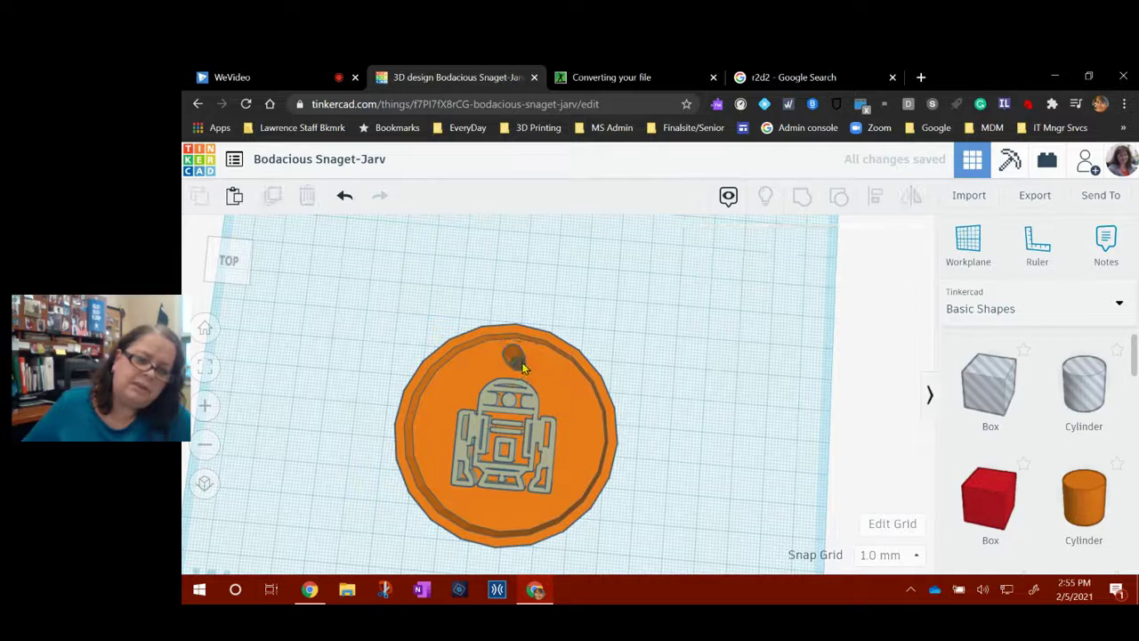
pyautogui.click(517, 363)
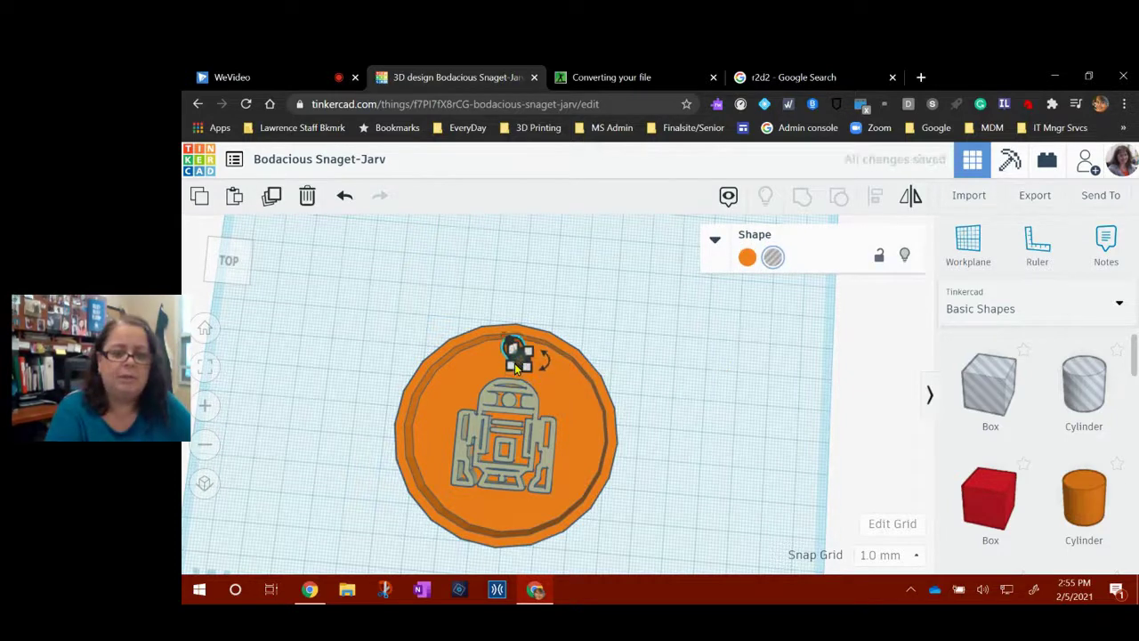
pyautogui.click(681, 335)
# Lower the hole's elevation by 2 mm, then select all the medal's shapes
pyautogui.moveTo(720, 437); pyautogui.dragTo(614, 263, button='right')
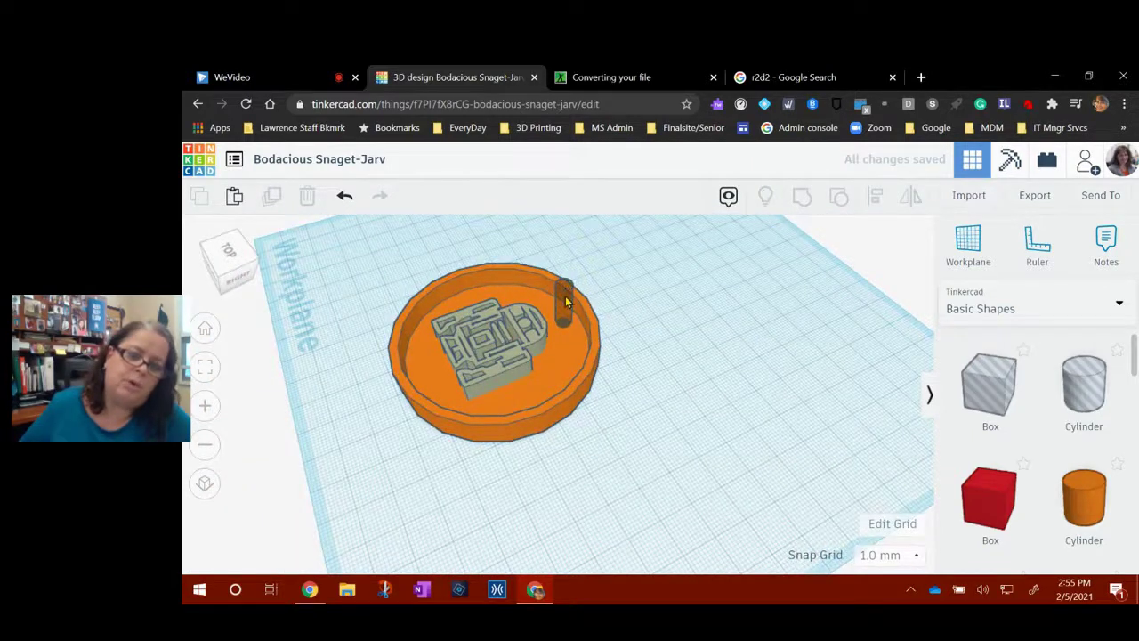
pyautogui.click(565, 303)
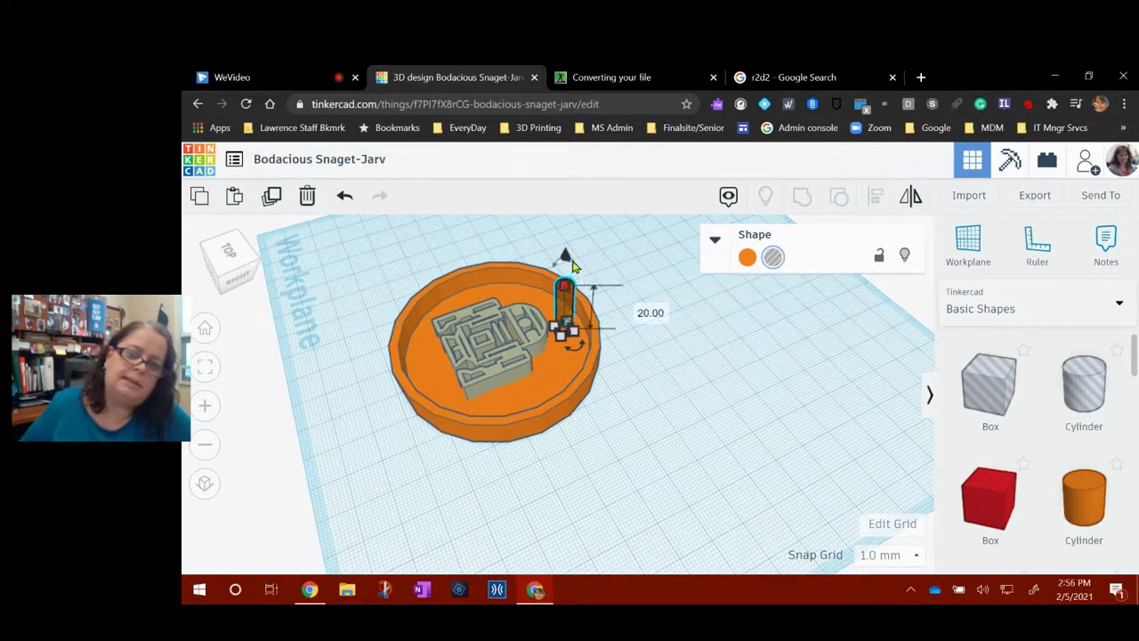
pyautogui.moveTo(564, 256); pyautogui.dragTo(564, 258)
pyautogui.moveTo(720, 496); pyautogui.dragTo(761, 504, button='right')
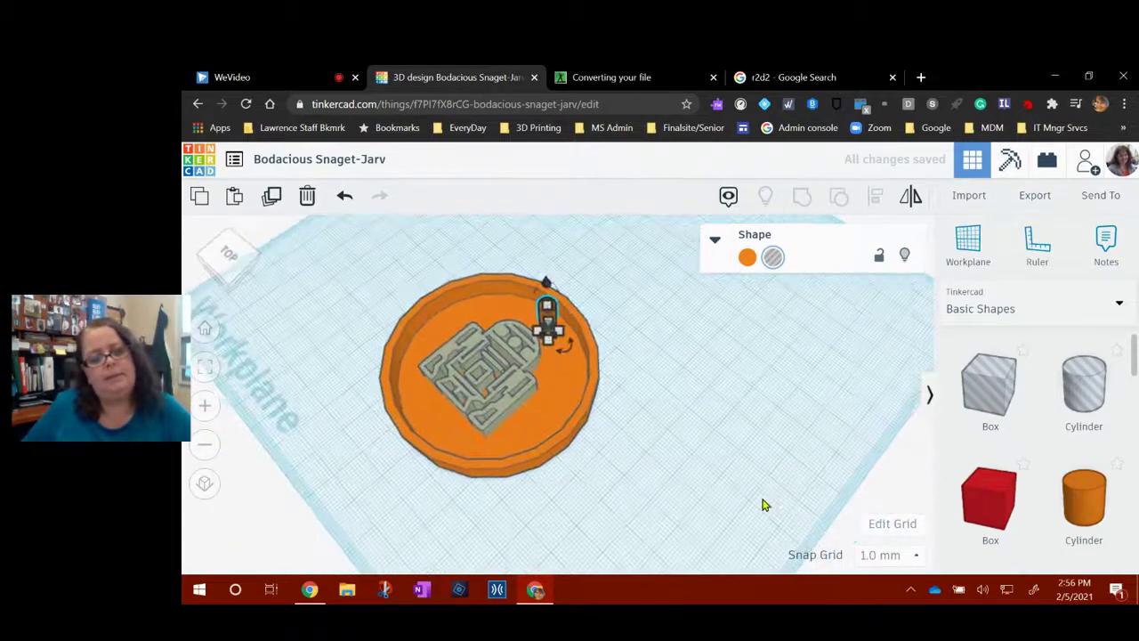
pyautogui.moveTo(408, 231); pyautogui.dragTo(668, 501)
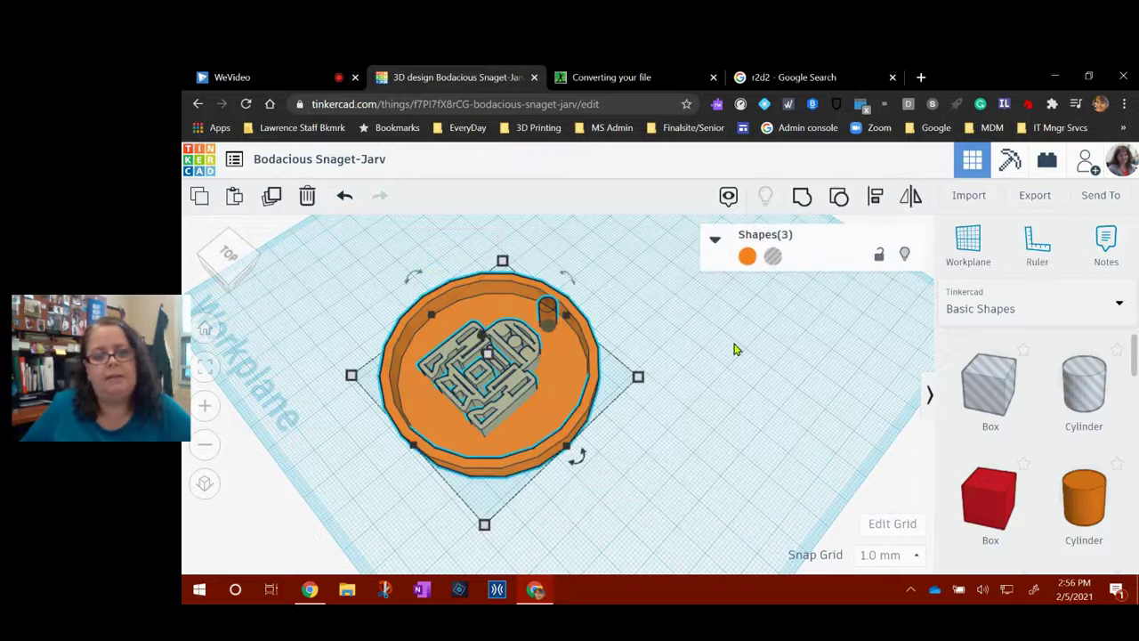
# Group the disc, R2-D2 artwork and hole into one medal, then return to the top view
pyautogui.click(801, 195)
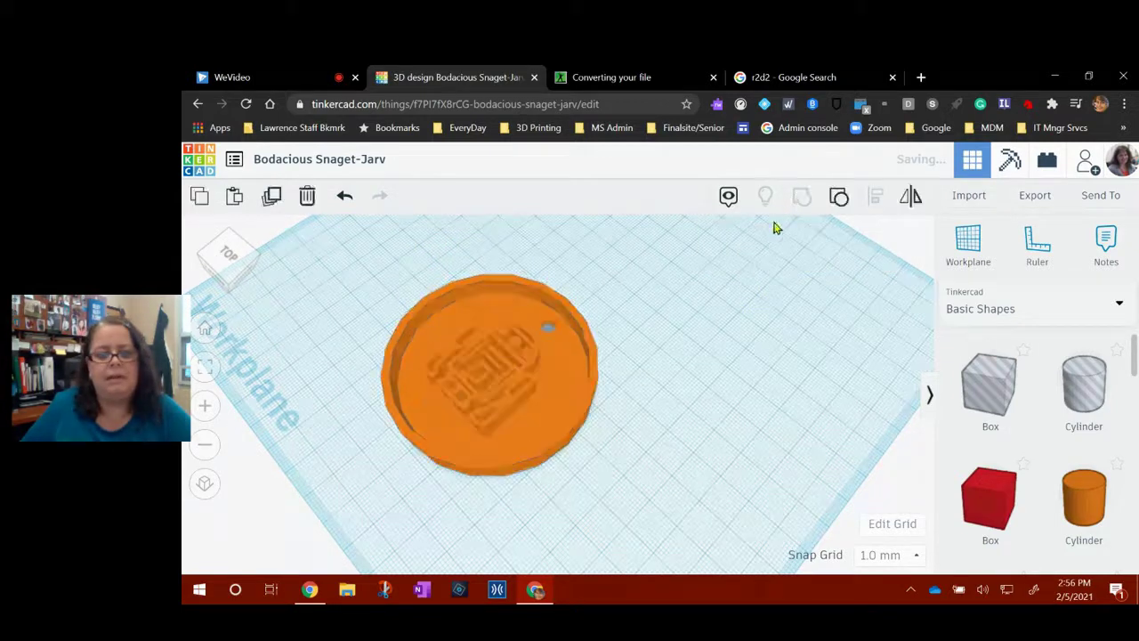
pyautogui.click(631, 451)
pyautogui.moveTo(631, 450); pyautogui.dragTo(738, 504, button='right')
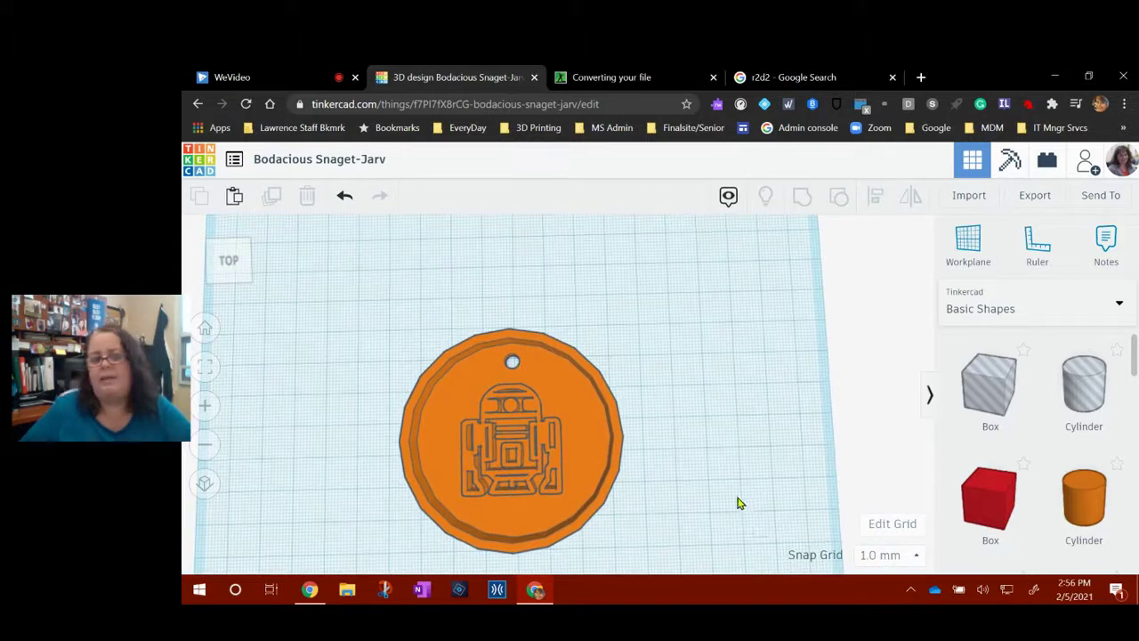
# Rename the design to the maker's surname followed by 'r2d2 Medal'
pyautogui.click(325, 163)
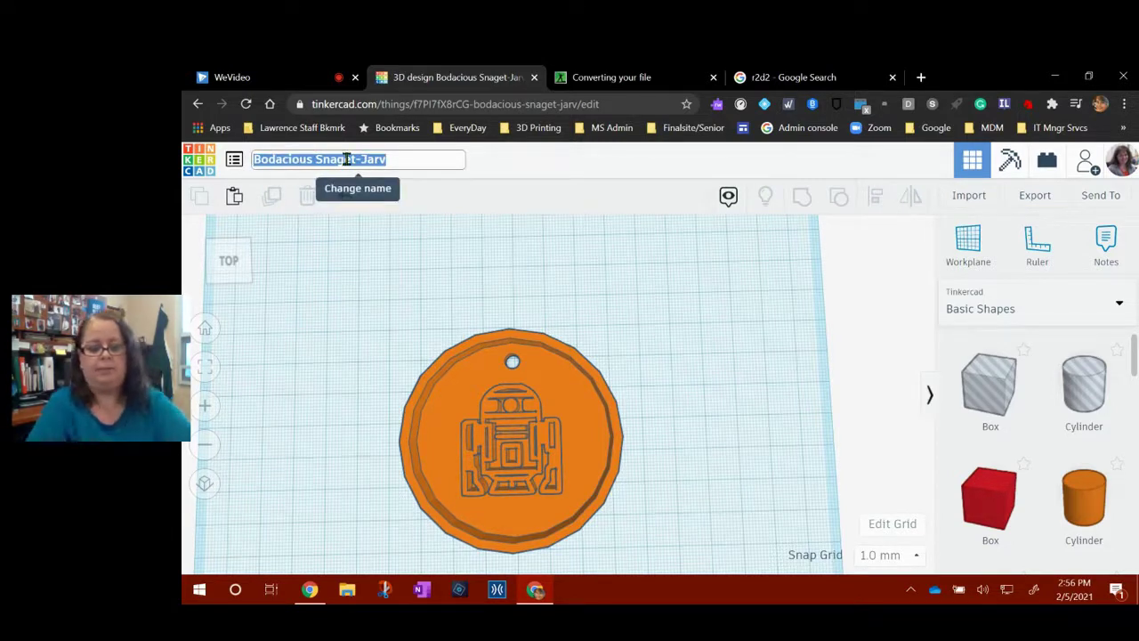
pyautogui.write('G')
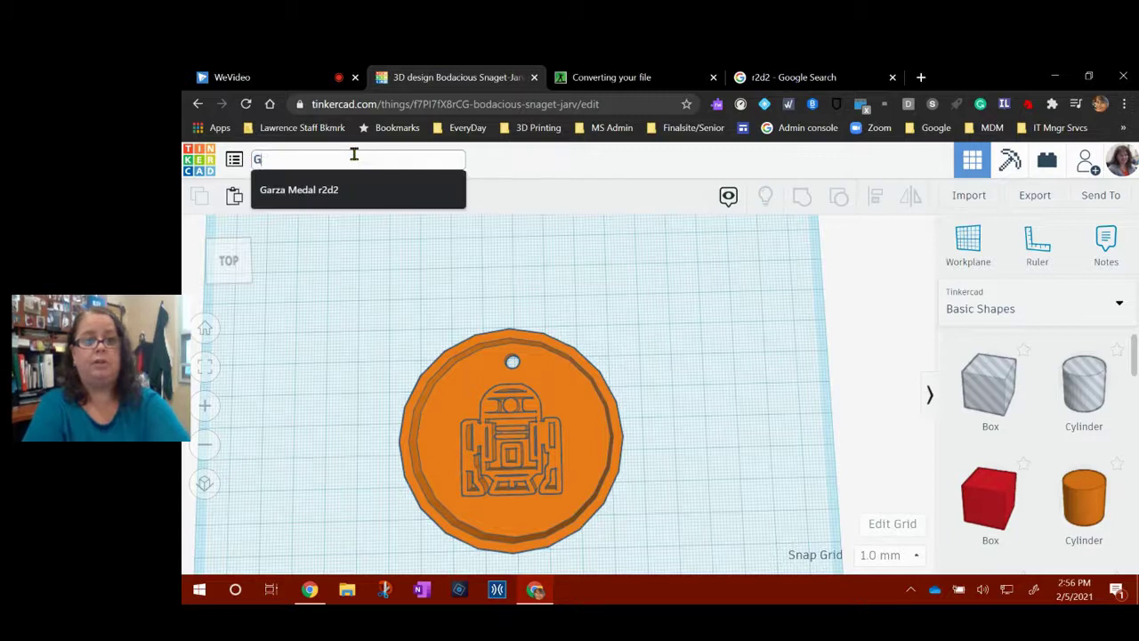
pyautogui.write('arza')
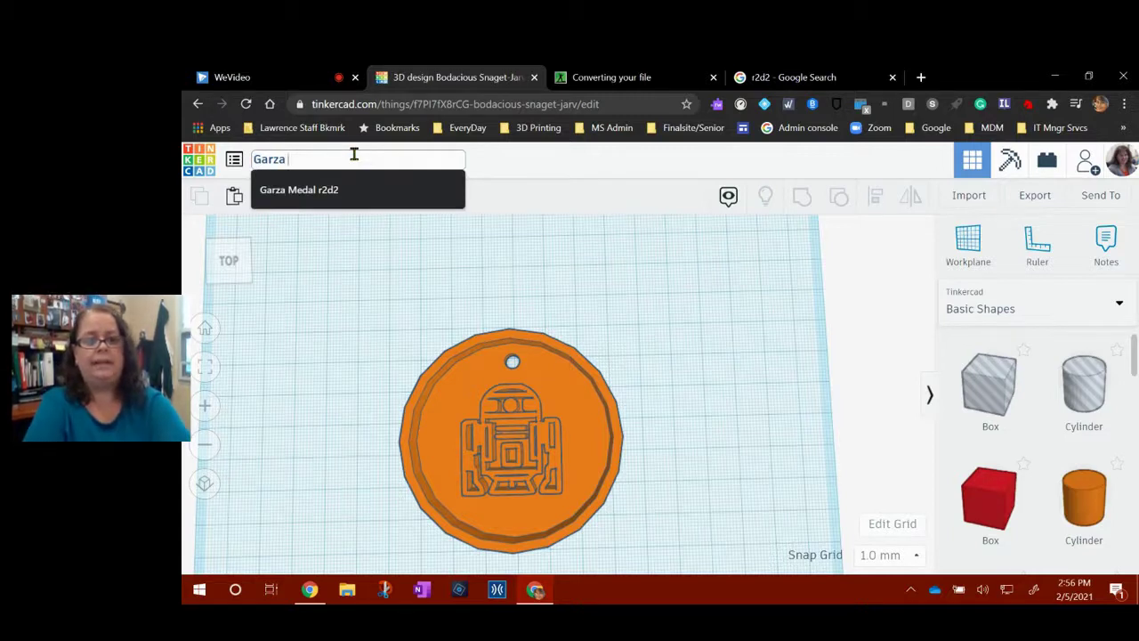
pyautogui.write(' r')
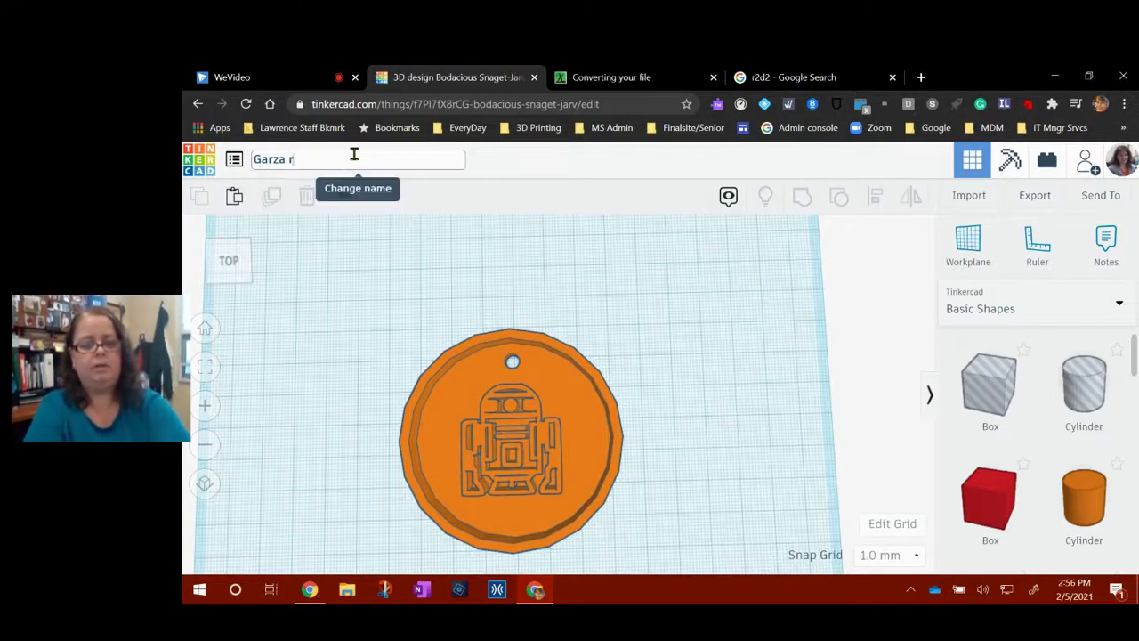
pyautogui.write('2d2 Me')
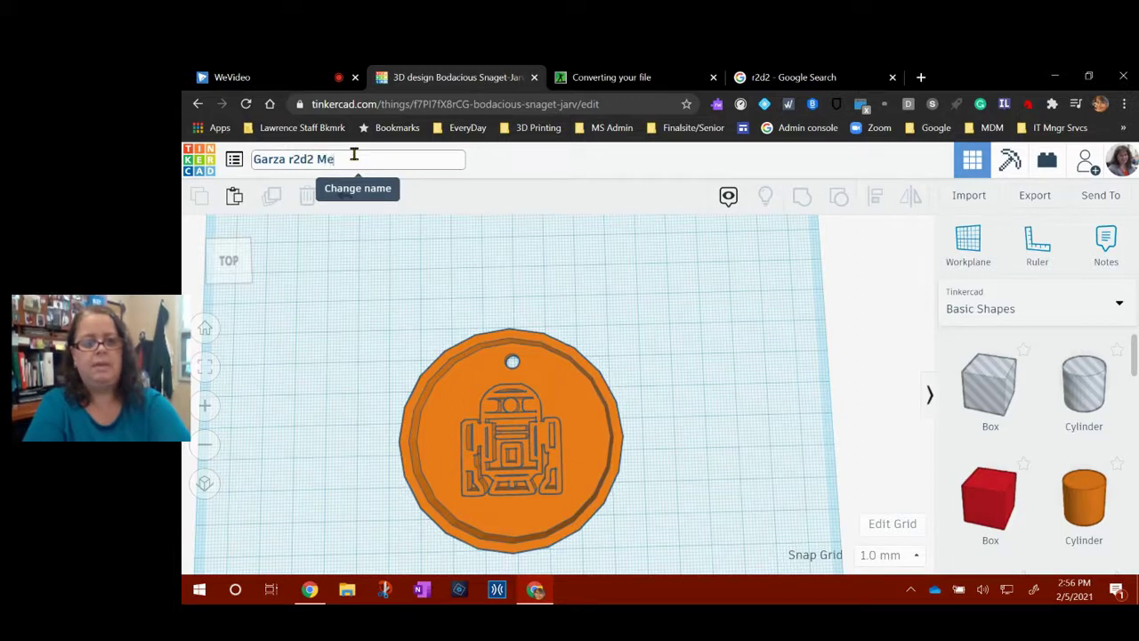
pyautogui.write('dal')
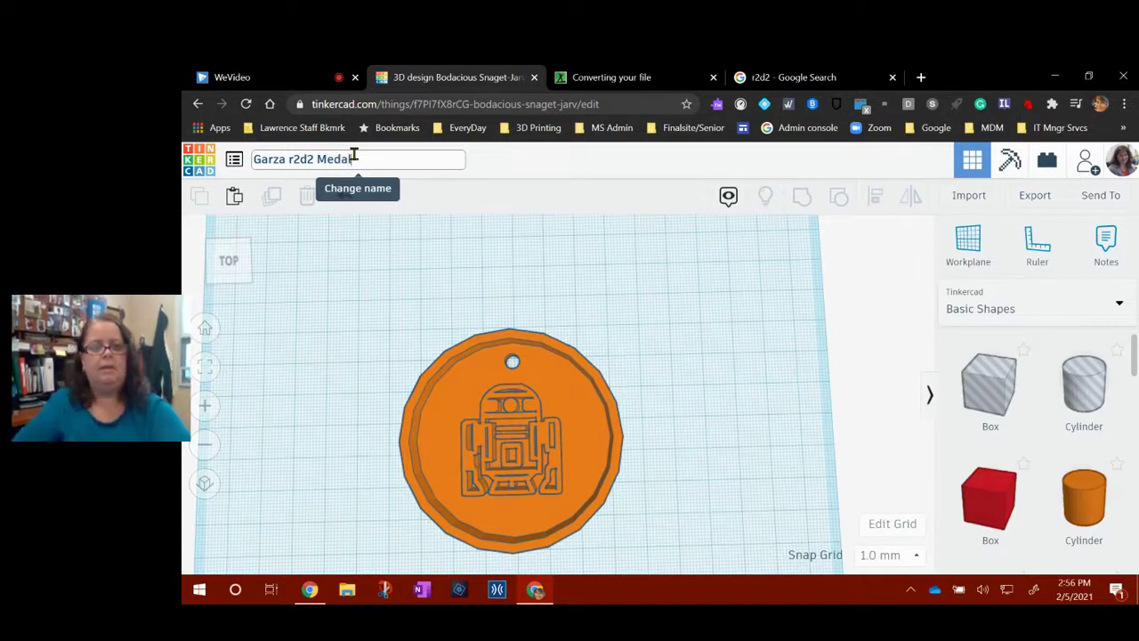
pyautogui.press('Return')
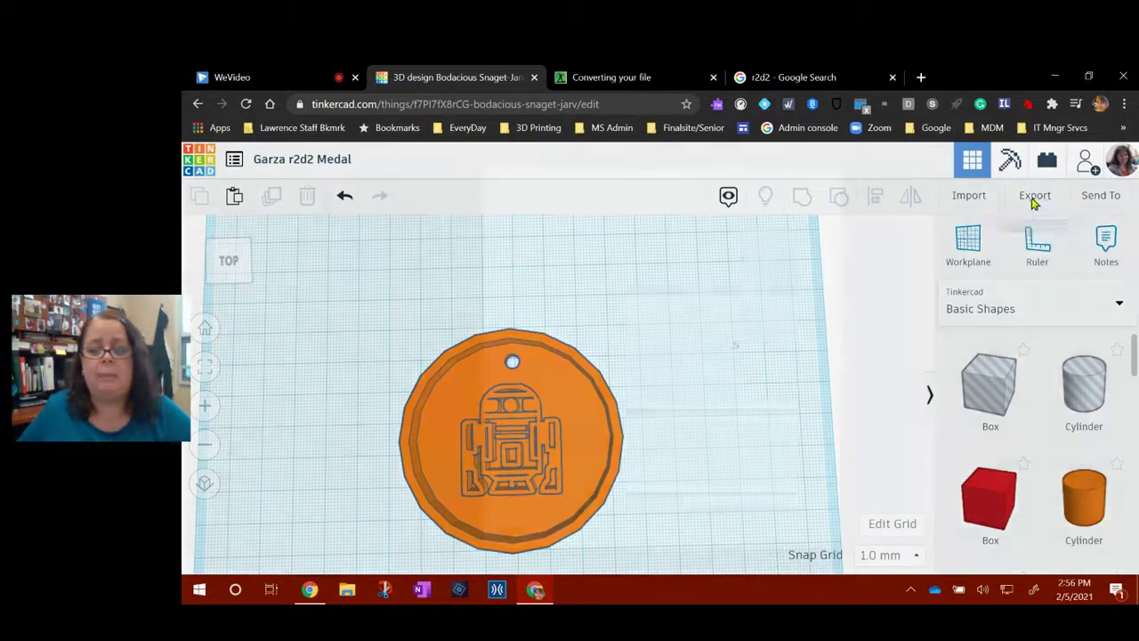
# Export the medal as an .STL file and save it to Downloads
pyautogui.click(1037, 199)
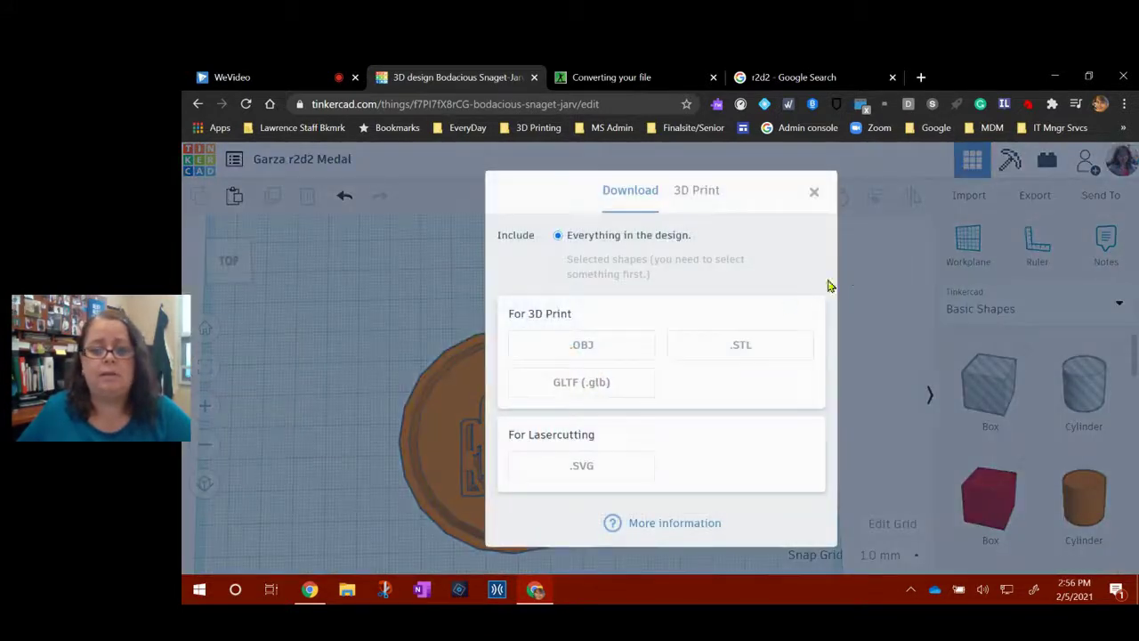
pyautogui.click(750, 356)
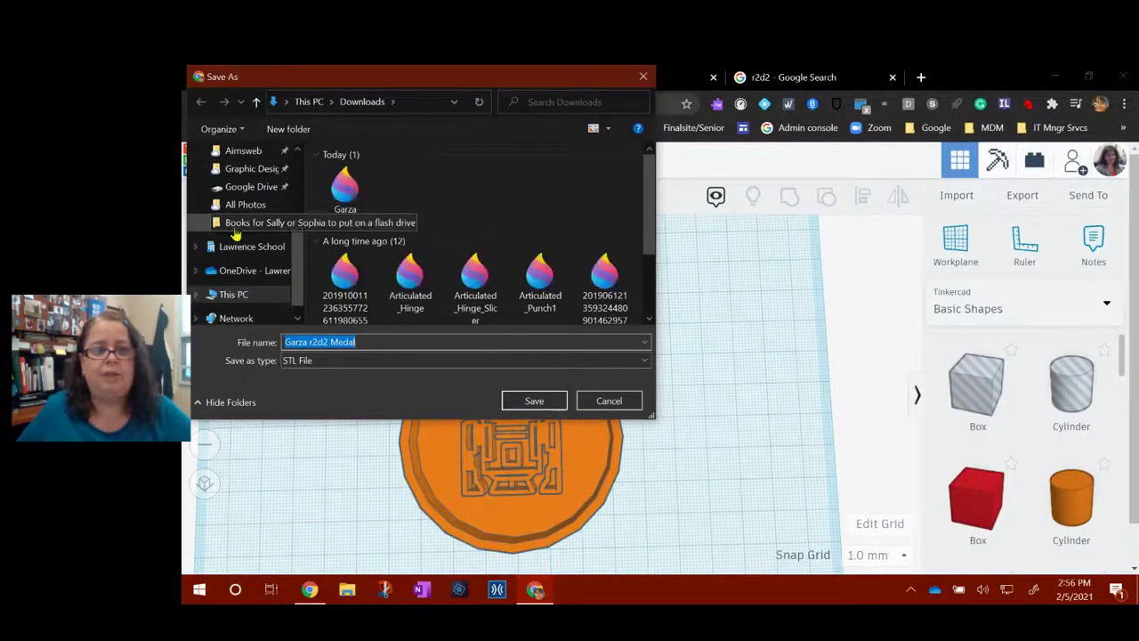
pyautogui.click(534, 401)
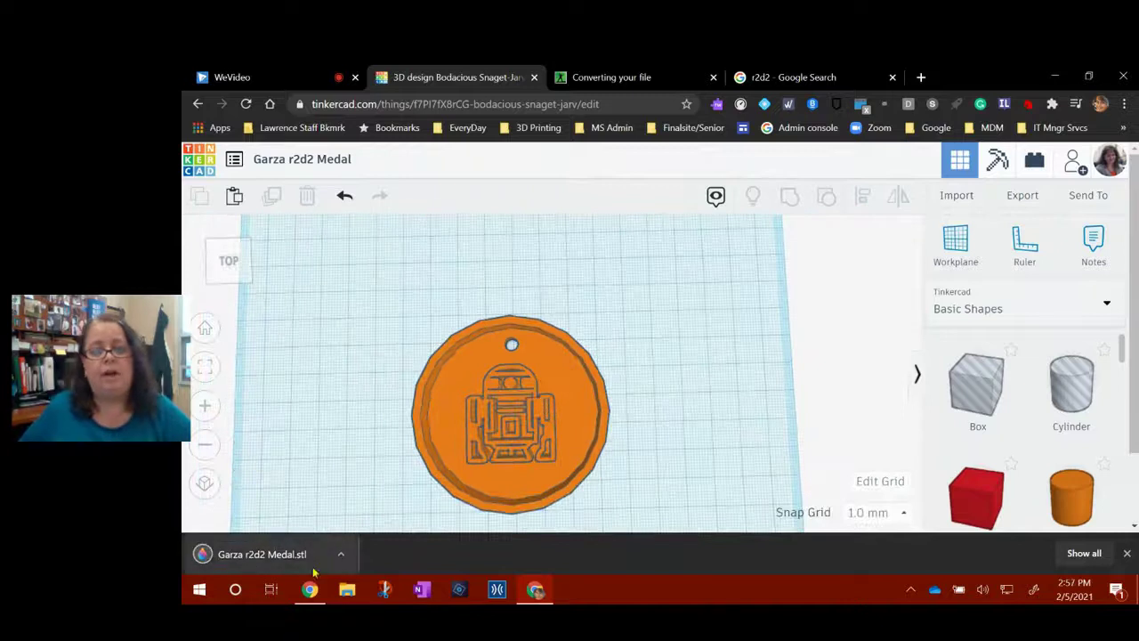